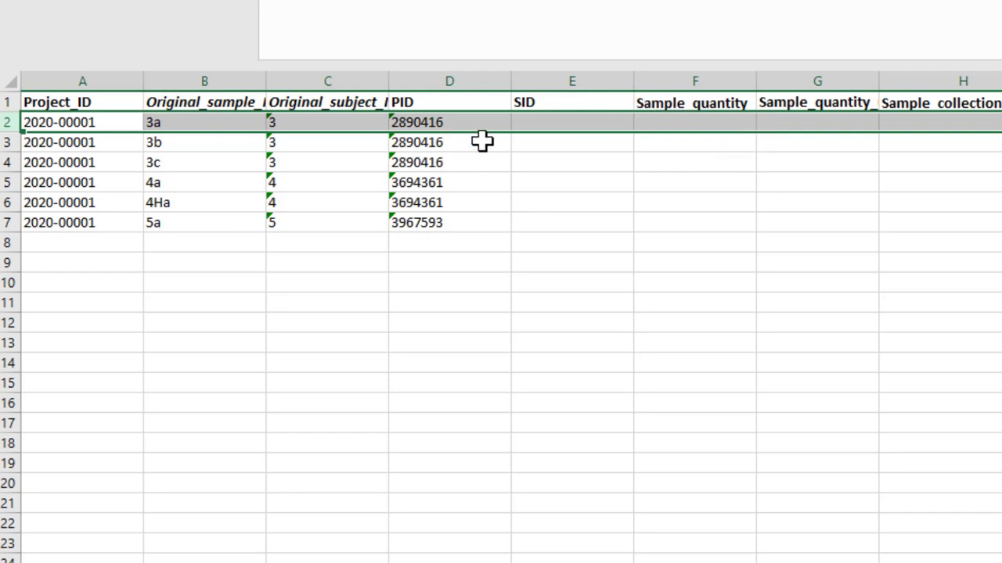
- Insert two empty rows below the 3a sample in row 2, shifting the other sample rows down
{"action": "left_click_drag", "start_coordinate": [541, 123], "coordinate": [656, 162]}
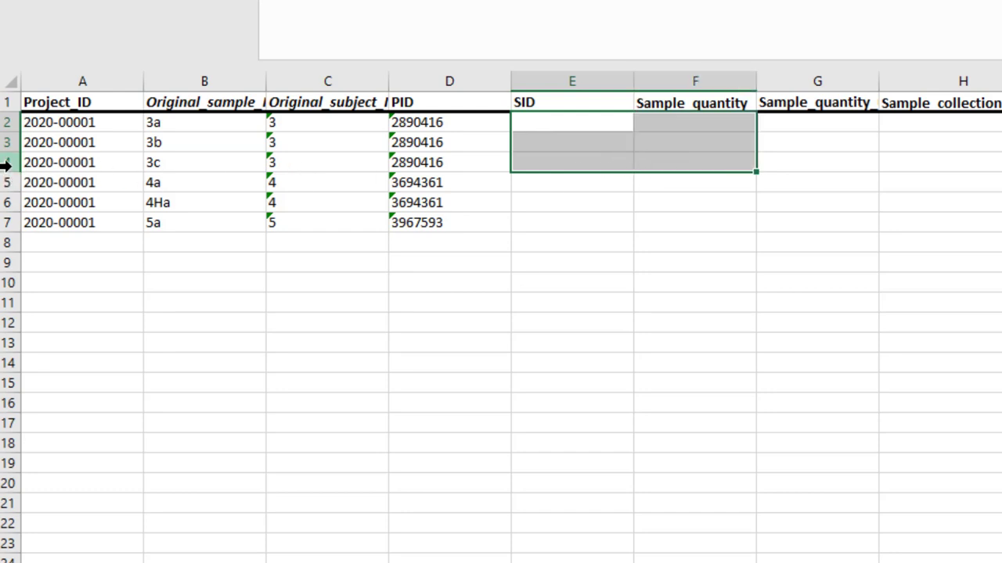
{"action": "left_click_drag", "start_coordinate": [6, 164], "coordinate": [11, 223]}
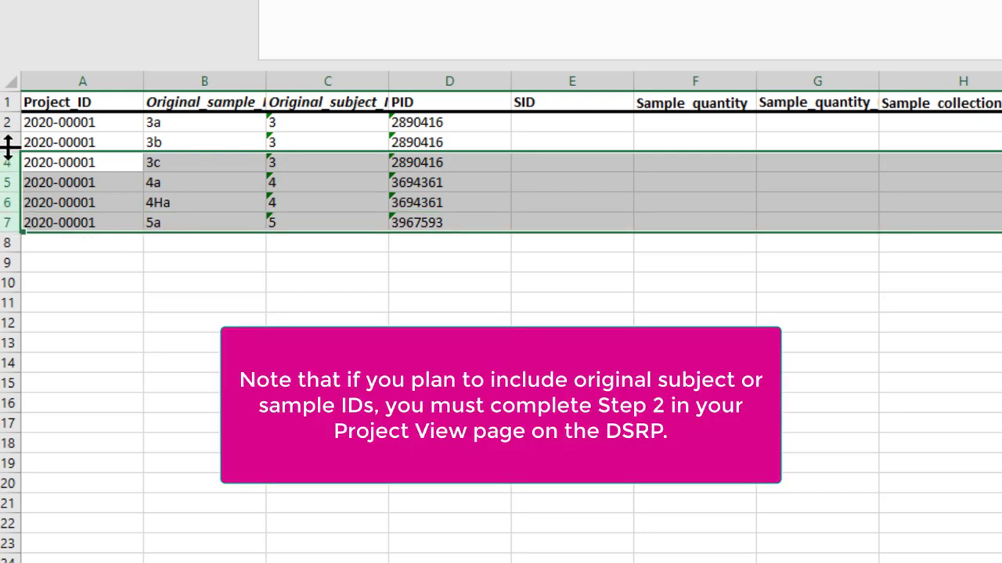
{"action": "left_click_drag", "start_coordinate": [8, 143], "coordinate": [63, 264]}
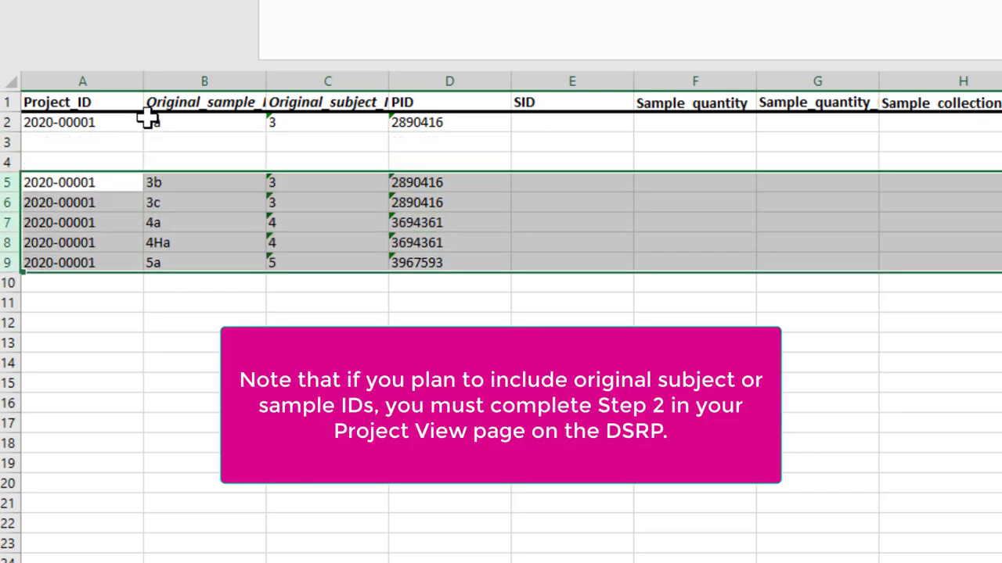
- Copy the project ID, original sample ID, original subject ID and PID from row 2 into rows 3 and 4
{"action": "left_click_drag", "start_coordinate": [125, 123], "coordinate": [419, 124]}
{"action": "key", "text": "ctrl+c"}
{"action": "left_click", "coordinate": [134, 141]}
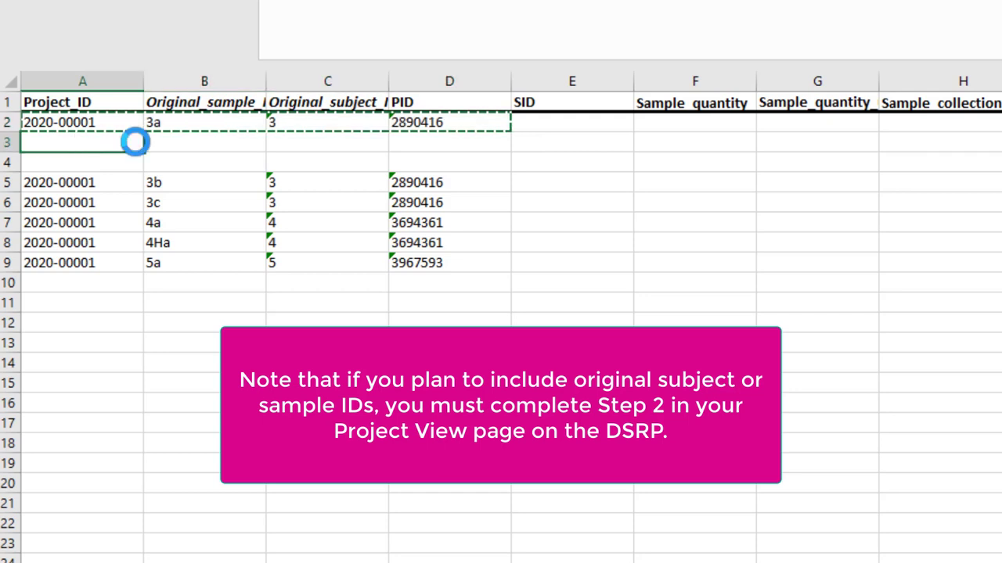
{"action": "key", "text": "ctrl+v"}
{"action": "left_click", "coordinate": [69, 163]}
{"action": "key", "text": "ctrl+v"}
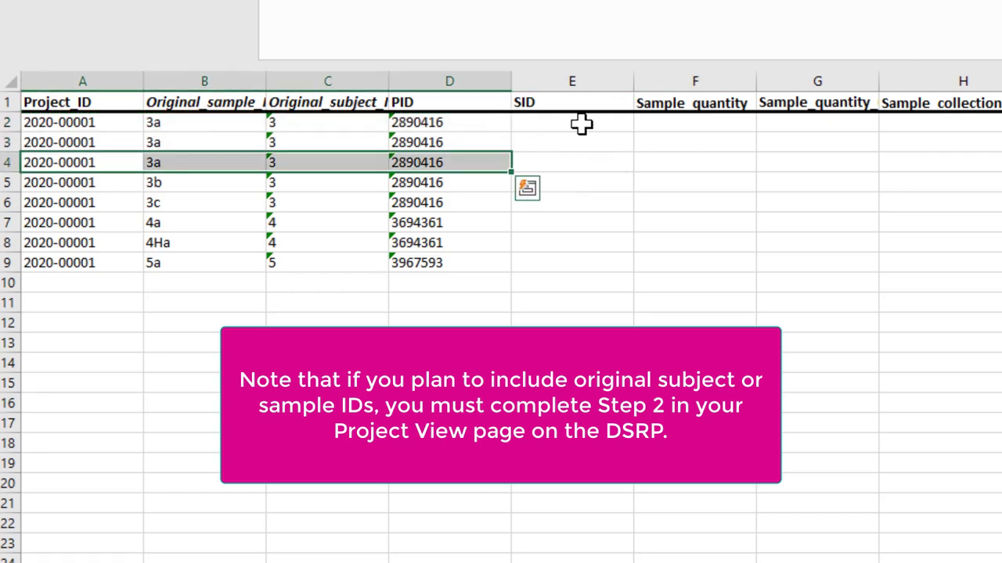
- Fill the SID column in E2:E4 with H-TQD85-U-01, H-TQD85-U-02 and H-TQD85-U-03
{"action": "left_click", "coordinate": [581, 123]}
{"action": "key", "text": "ctrl+v"}
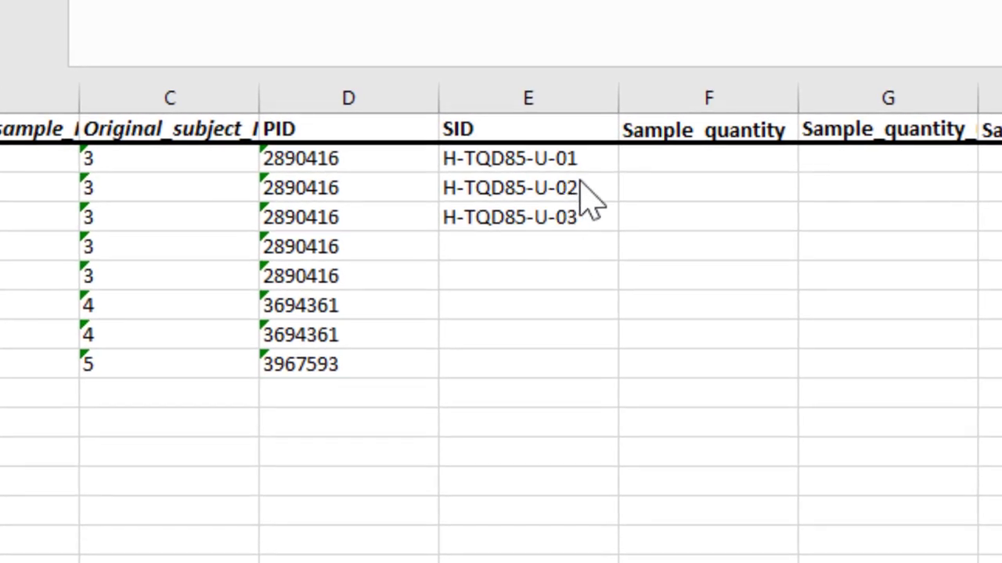
{"action": "left_click", "coordinate": [529, 155]}
{"action": "key", "text": "ctrl+shift+Down"}
{"action": "key", "text": "ctrl+v"}
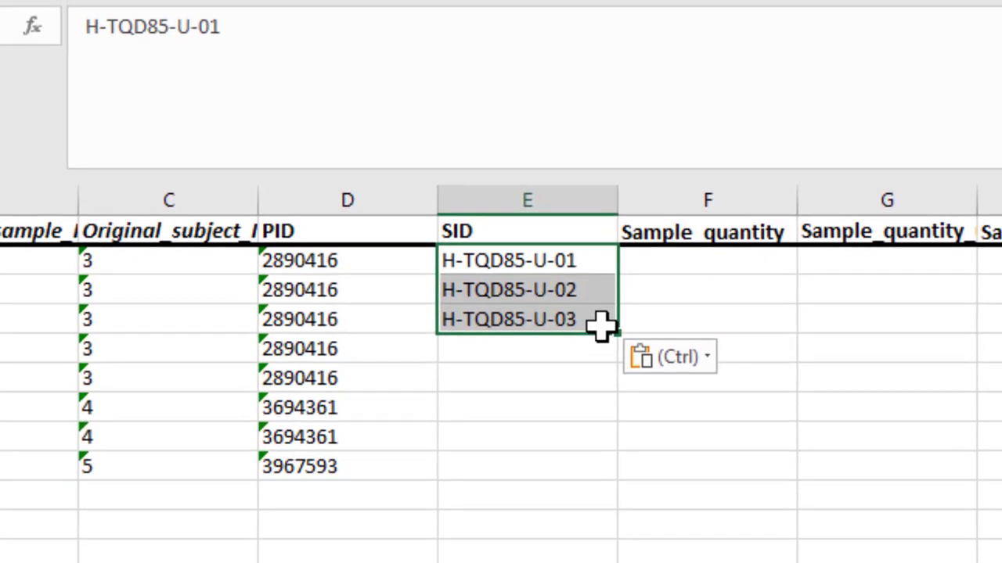
- Examine the structure of the SID in E2, highlighting its first part and its matrix letter, and compare the three SIDs
{"action": "left_click", "coordinate": [509, 264]}
{"action": "left_click_drag", "start_coordinate": [168, 26], "coordinate": [51, 24]}
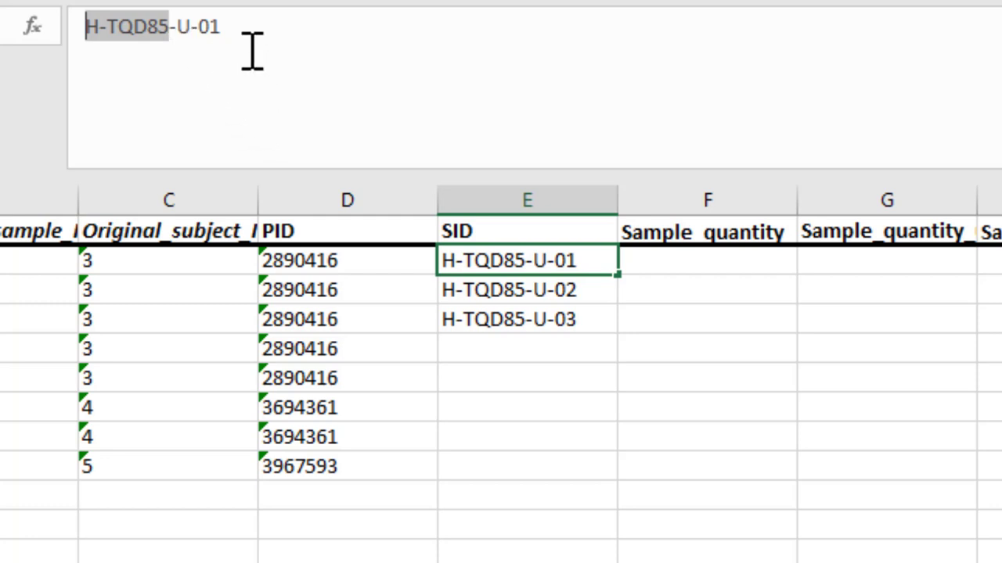
{"action": "double_click", "coordinate": [189, 28]}
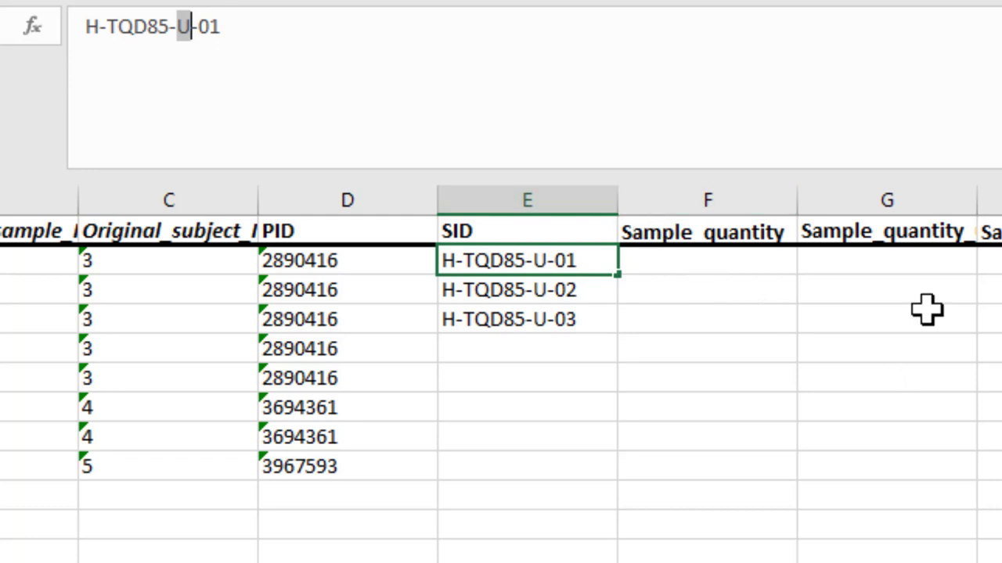
{"action": "left_click_drag", "start_coordinate": [550, 261], "coordinate": [557, 313]}
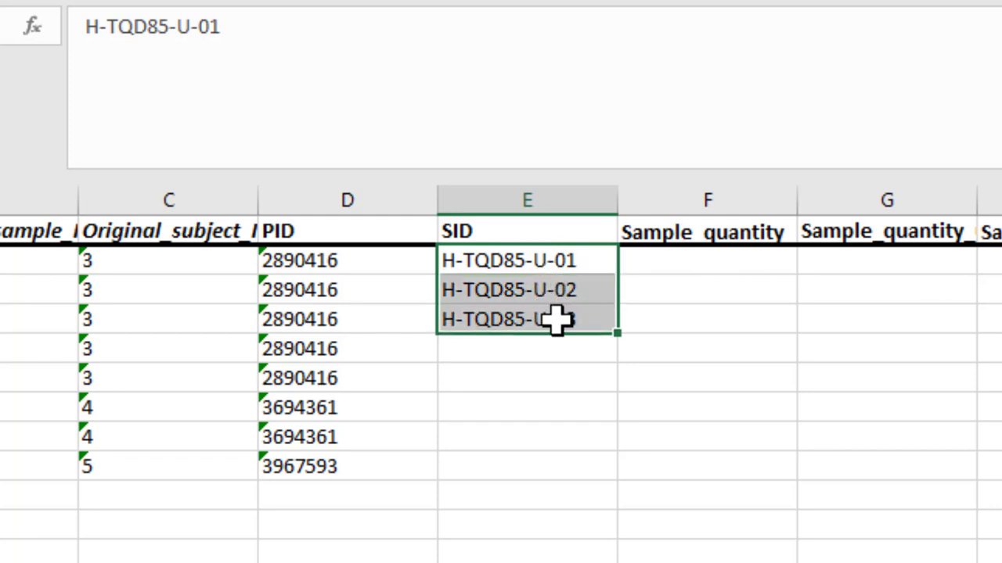
{"action": "key", "text": "ctrl+e"}
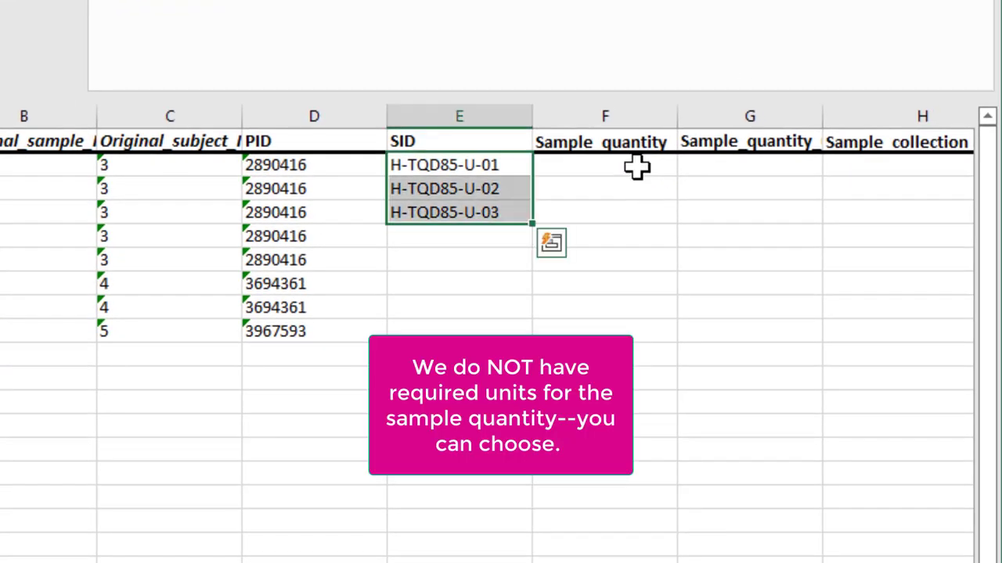
- Fill the sample quantities 1.25, 1.25 and 1.15 in F2:F4 with the unit ml in G2:G4
{"action": "left_click", "coordinate": [636, 166]}
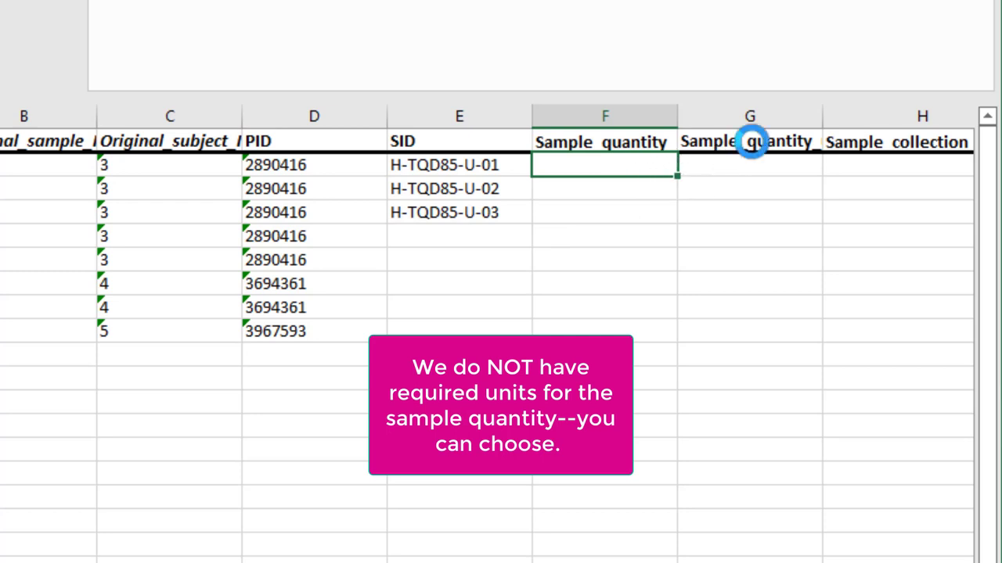
{"action": "key", "text": "ctrl+v"}
{"action": "left_click", "coordinate": [750, 144]}
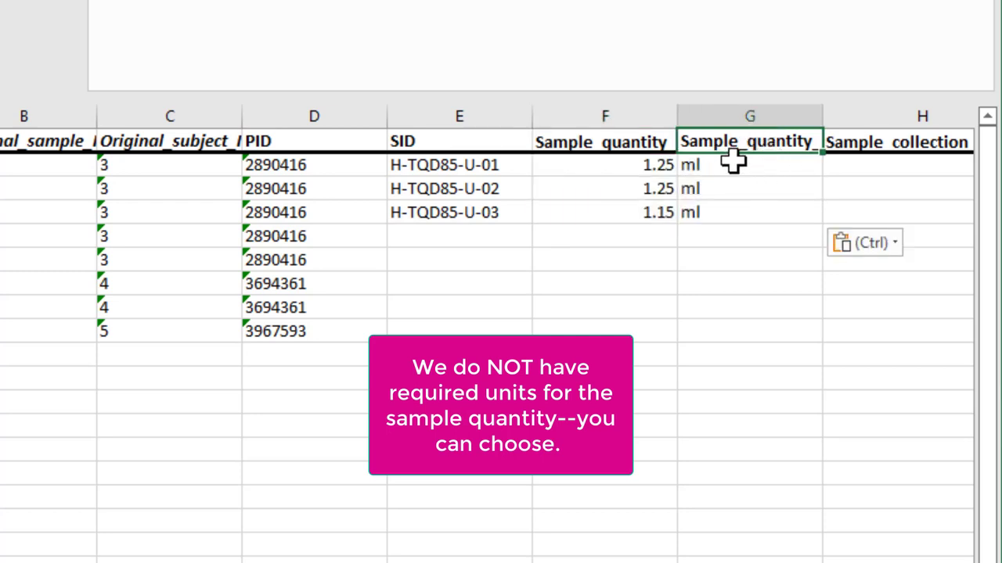
{"action": "left_click_drag", "start_coordinate": [734, 162], "coordinate": [736, 213]}
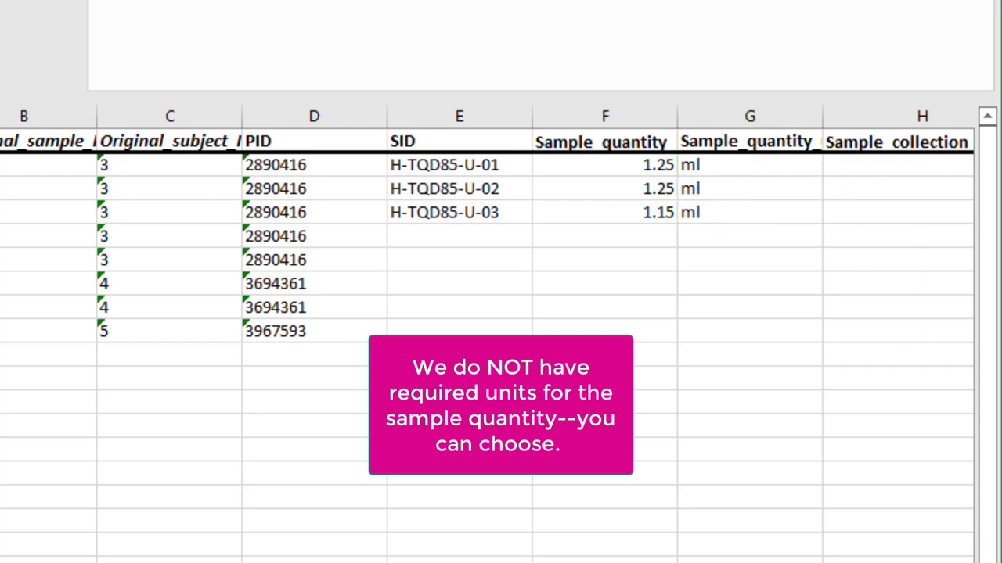
- Enter the sample collection date 10/19/2014 in H2:H4
{"action": "scroll", "coordinate": [718, 532], "scroll_direction": "right", "scroll_amount": 2}
{"action": "left_click", "coordinate": [513, 163]}
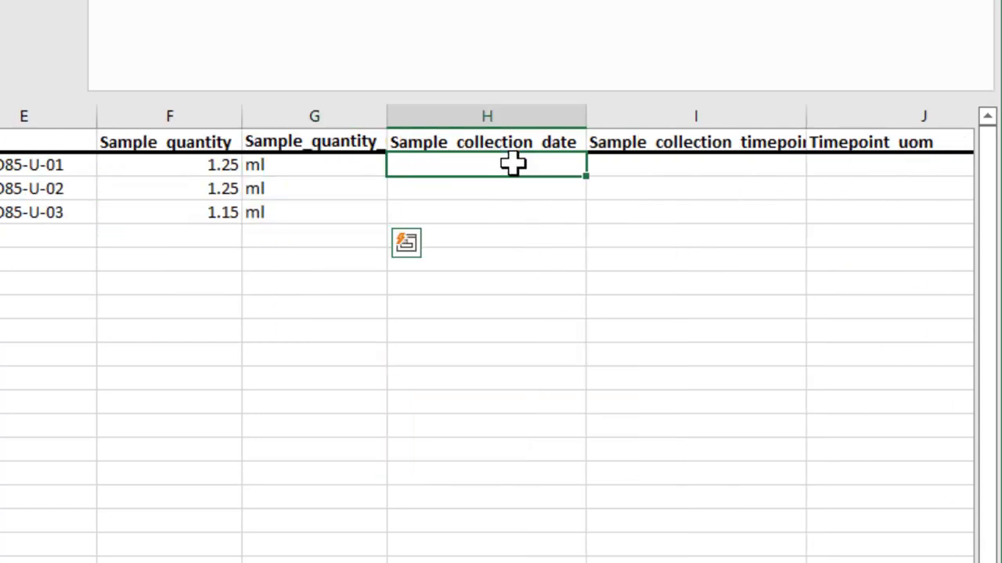
{"action": "type", "text": "10/19/2014 10/19/2014 10/19/2014"}
{"action": "left_click", "coordinate": [537, 117]}
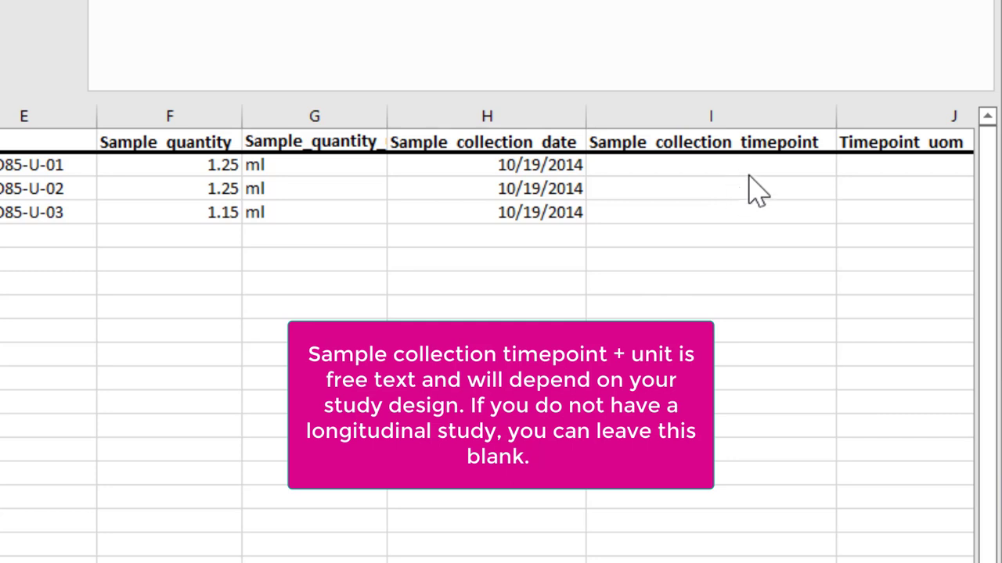
- Fill I2:I4 with the collection timepoint baseline and J2:J4 with the timepoint unit visit
{"action": "left_click", "coordinate": [751, 135]}
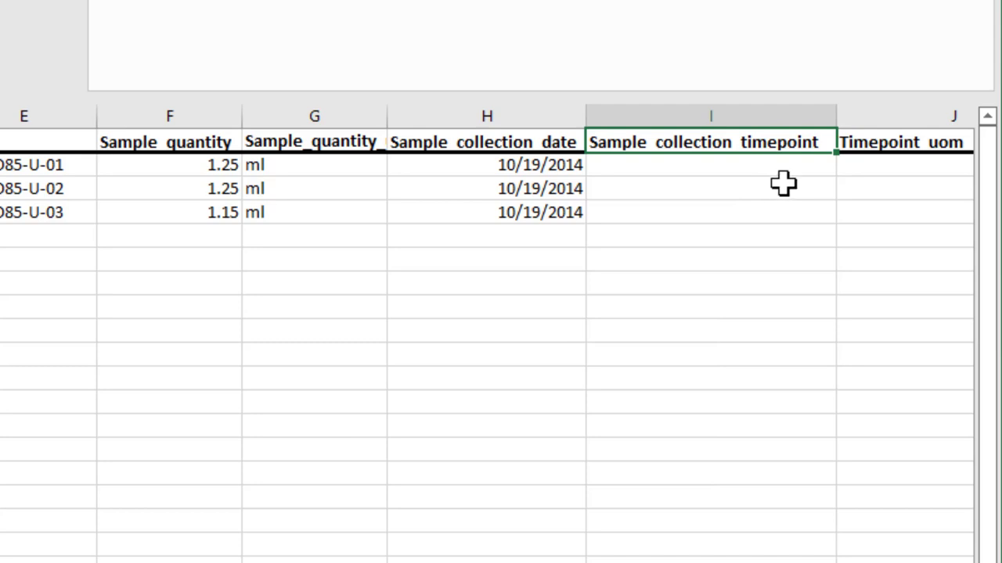
{"action": "left_click", "coordinate": [780, 166]}
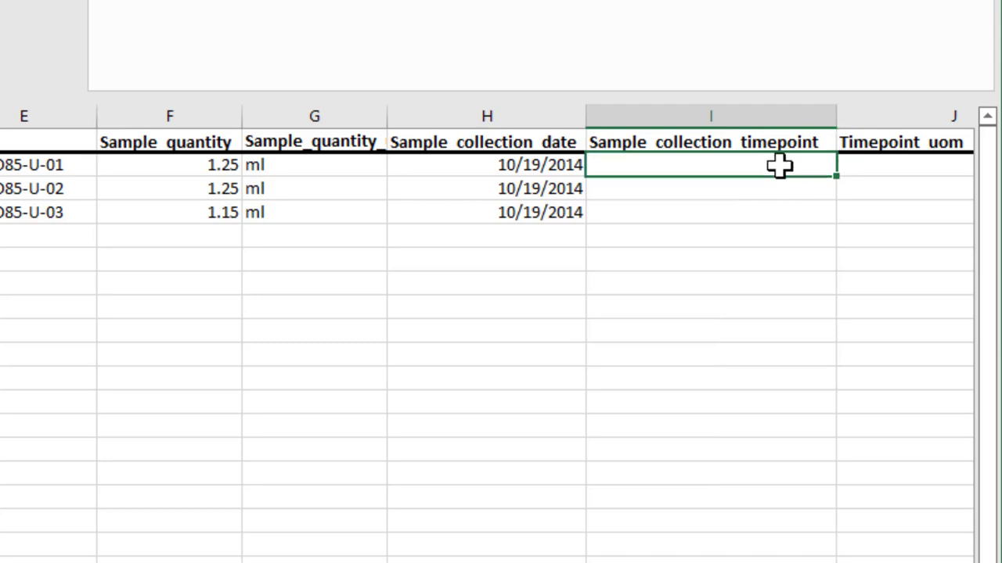
{"action": "type", "text": "baseline\tvisit baseline\tvisit baseline\tvisit"}
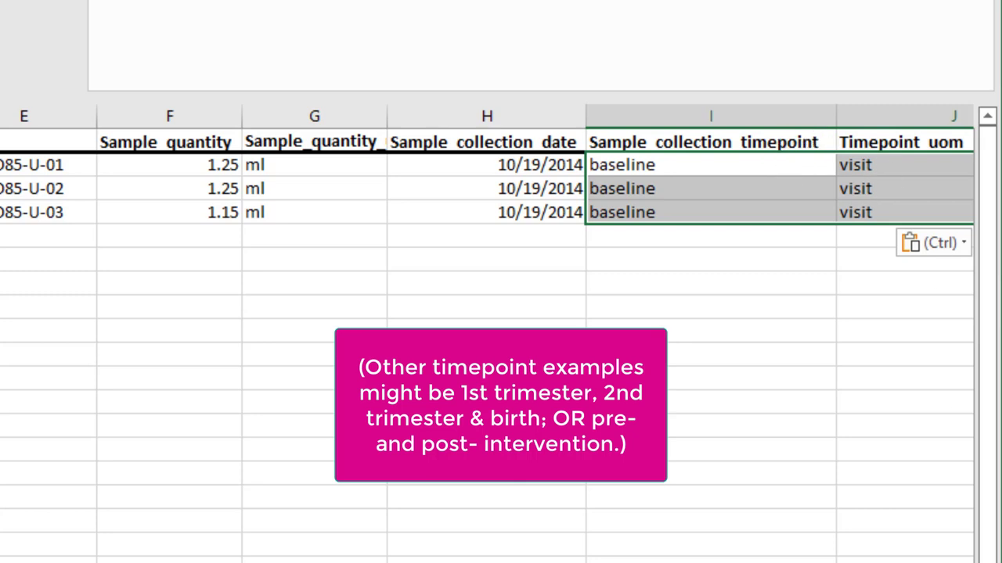
{"action": "scroll", "coordinate": [530, 165], "scroll_direction": "right", "scroll_amount": 3}
{"action": "left_click", "coordinate": [530, 112]}
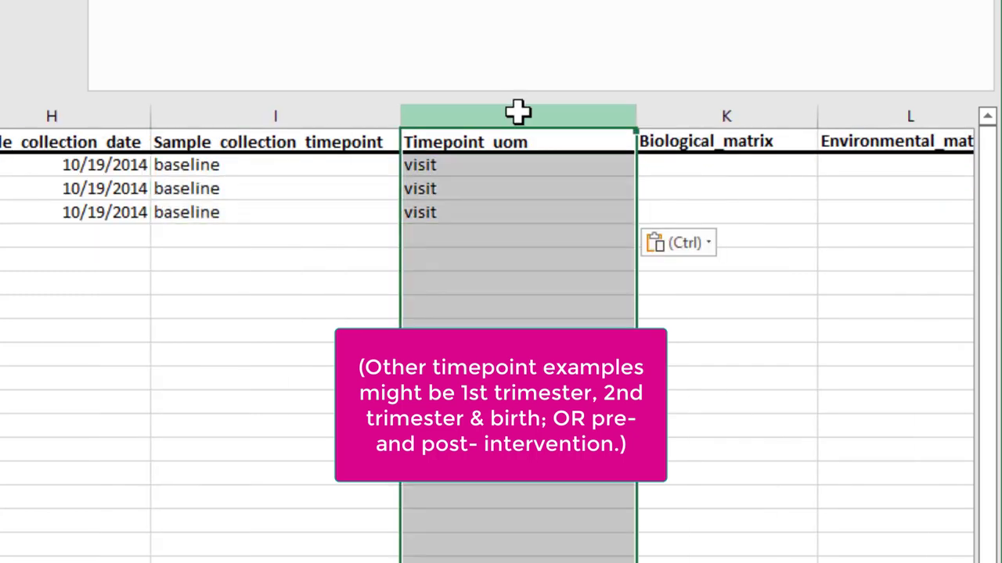
- Set the first sample's biological matrix in K2 to Urine and its lab hub in M2 to HT3 - Mount Sinai (Targeted)
{"action": "scroll", "coordinate": [501, 313], "scroll_direction": "right", "scroll_amount": 3}
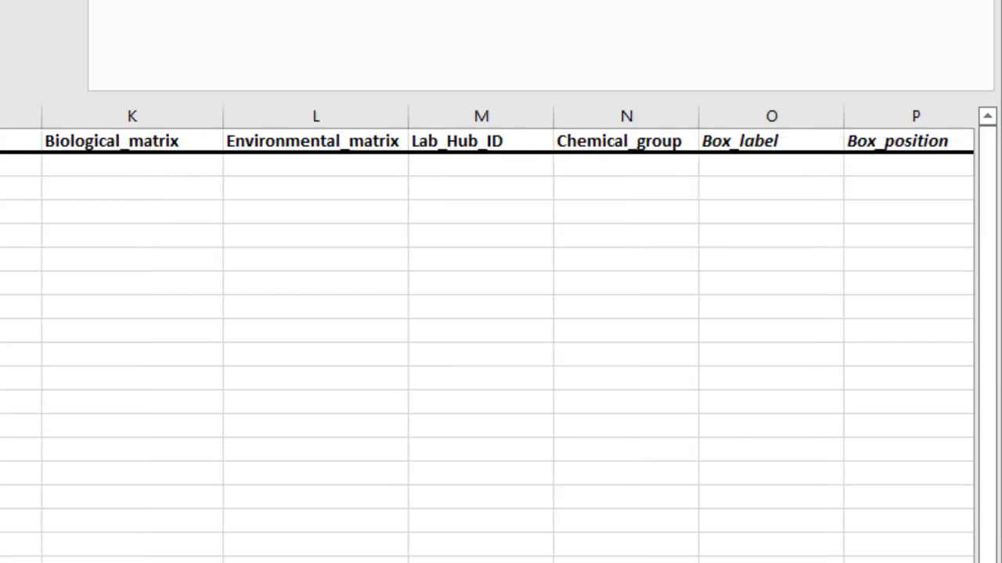
{"action": "left_click", "coordinate": [180, 166]}
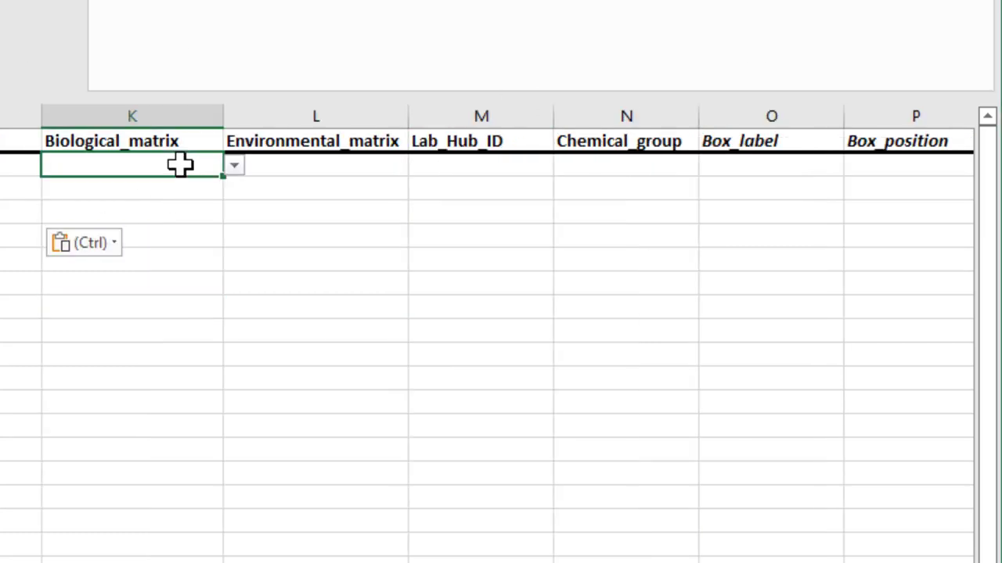
{"action": "left_click", "coordinate": [233, 166]}
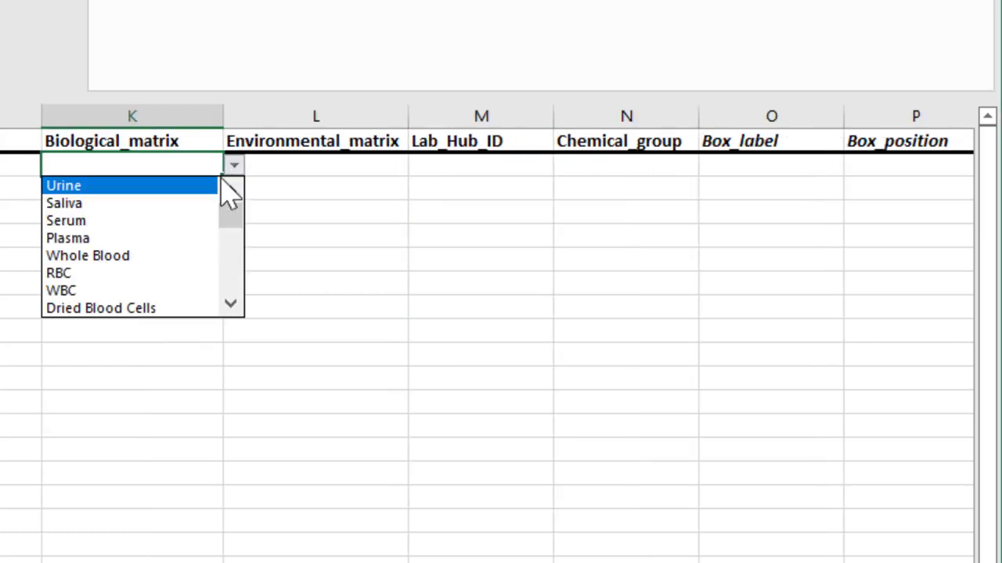
{"action": "left_click", "coordinate": [181, 195]}
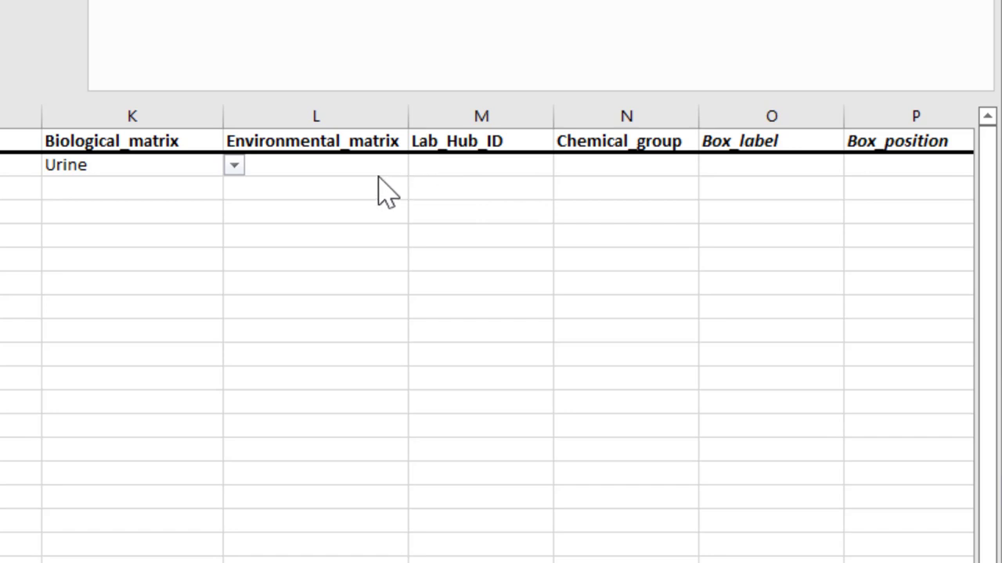
{"action": "left_click", "coordinate": [489, 171]}
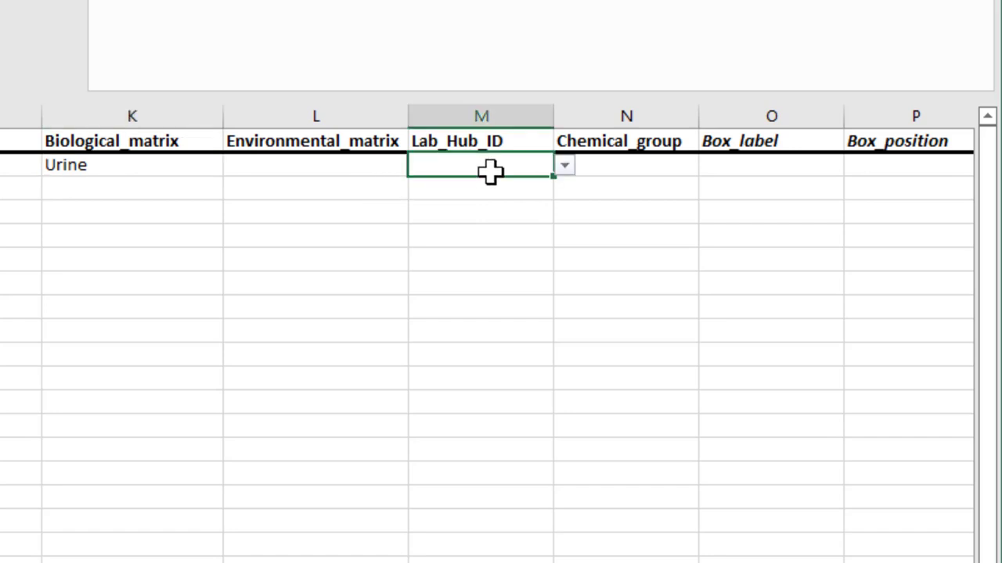
{"action": "left_click", "coordinate": [563, 167]}
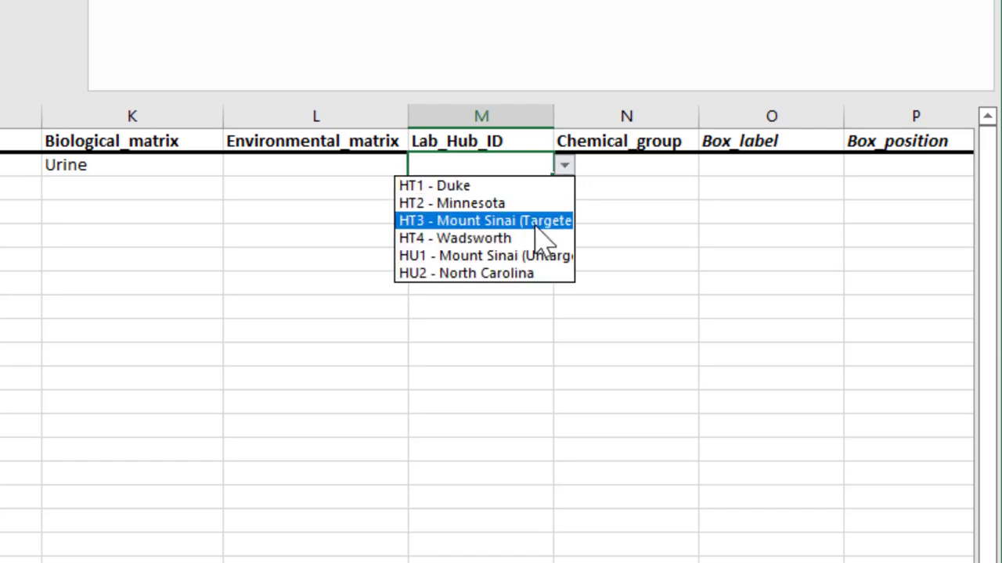
{"action": "left_click", "coordinate": [536, 225]}
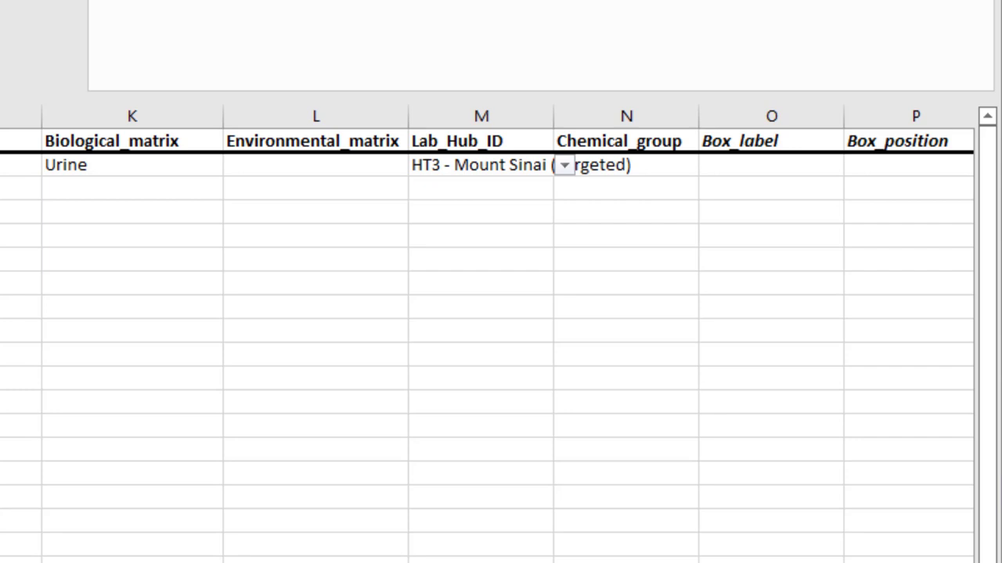
- Enter the chemical groups UPHTH, UPHENOL for the first sample in N2
{"action": "key", "text": "alt+Tab"}
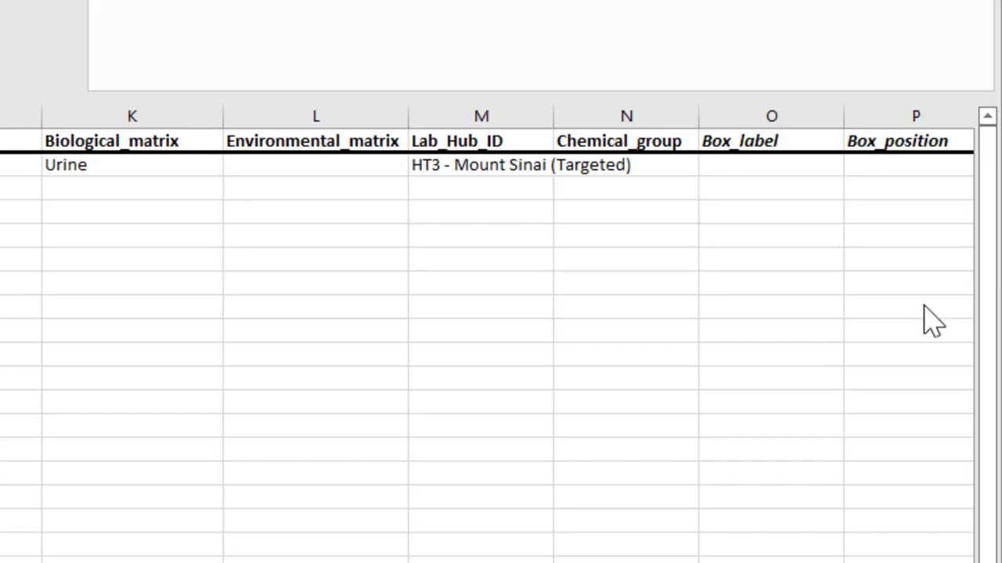
{"action": "left_click", "coordinate": [634, 174]}
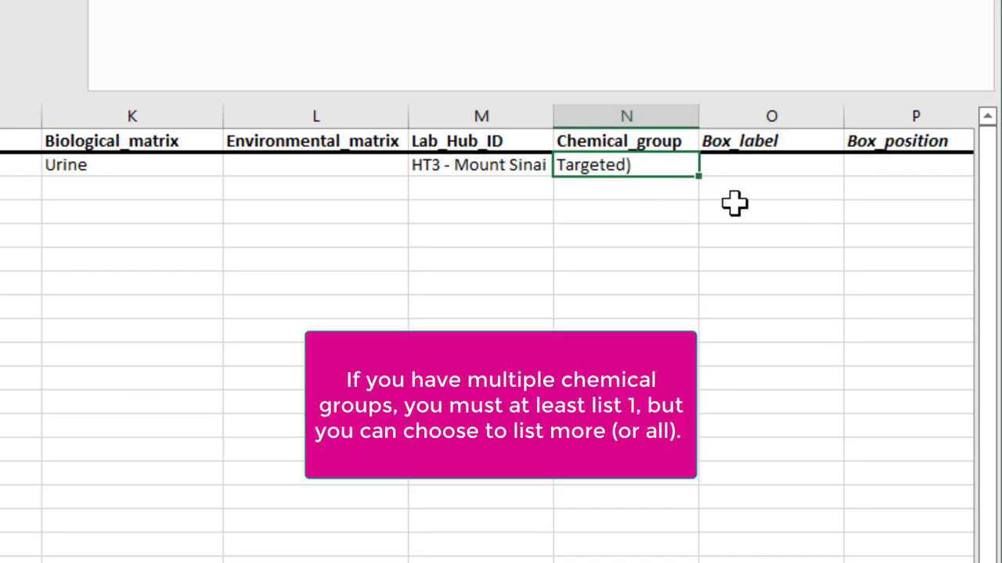
{"action": "type", "text": "UPHTH"}
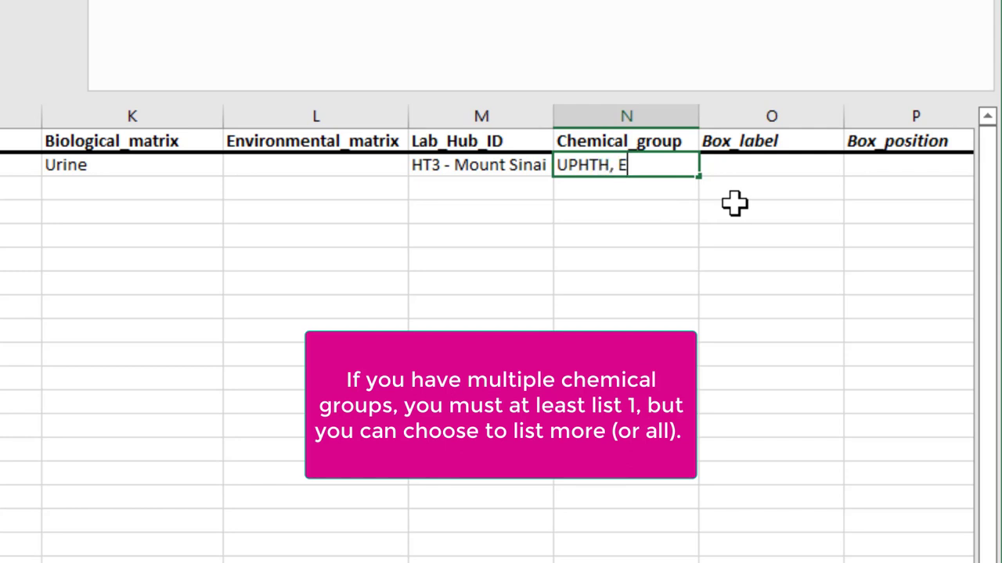
{"action": "type", "text": ", UPHENOL"}
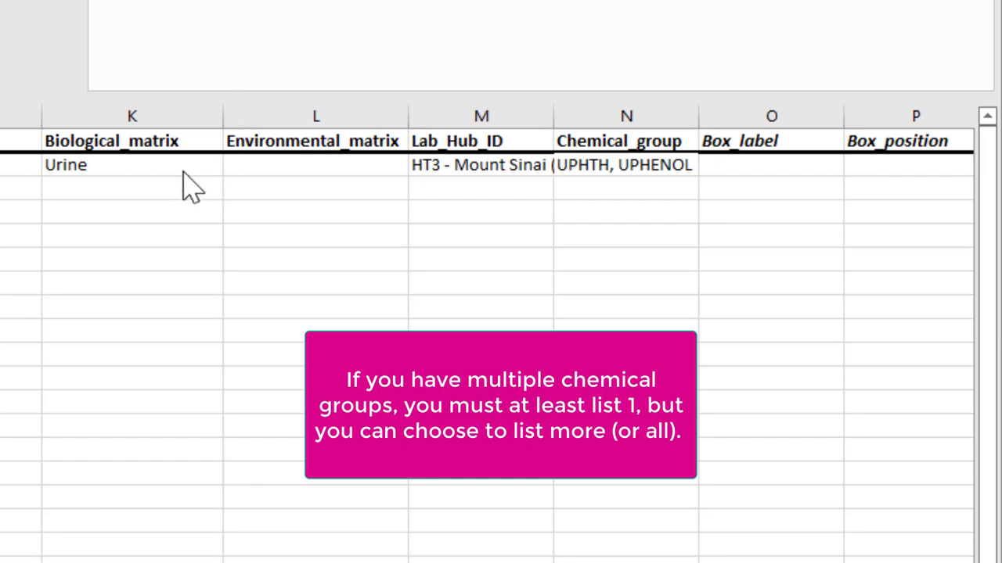
- Copy the first sample's biological matrix through chemical group entries from K2:N2 into rows 3 and 4
{"action": "left_click_drag", "start_coordinate": [168, 168], "coordinate": [655, 172]}
{"action": "key", "text": "ctrl+c"}
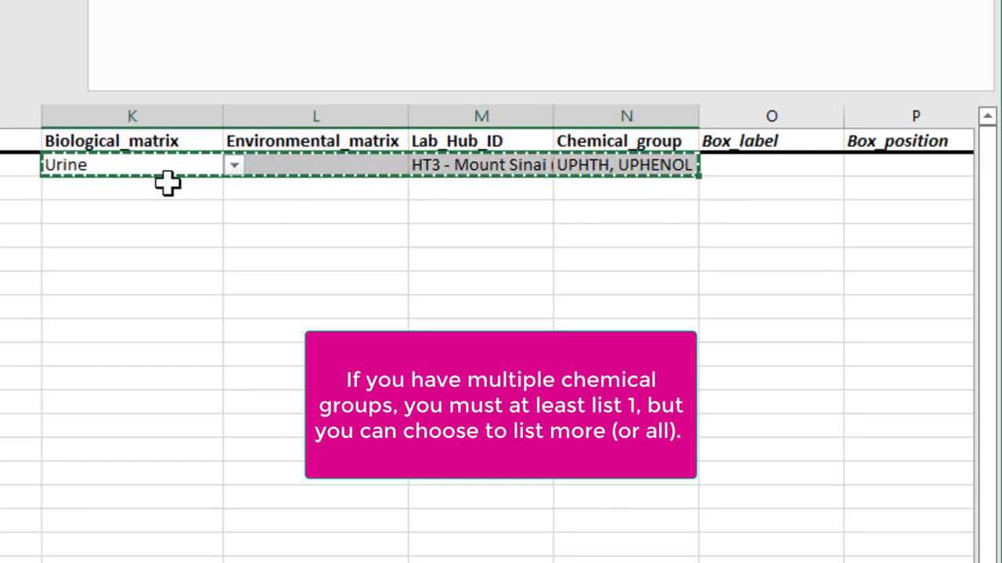
{"action": "left_click", "coordinate": [168, 183]}
{"action": "key", "text": "ctrl+v"}
{"action": "left_click", "coordinate": [148, 216]}
{"action": "key", "text": "ctrl+v"}
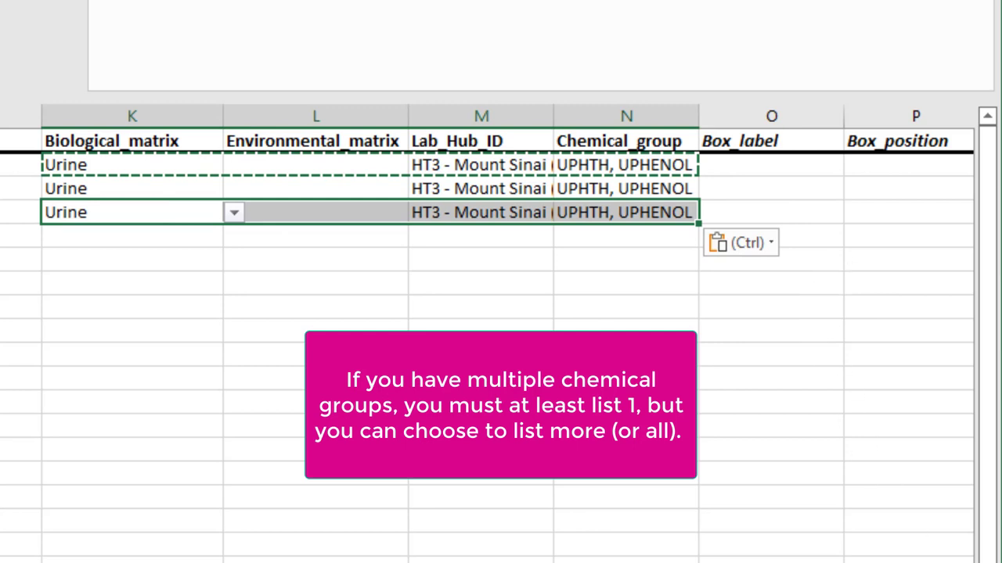
{"action": "key", "text": "Home"}
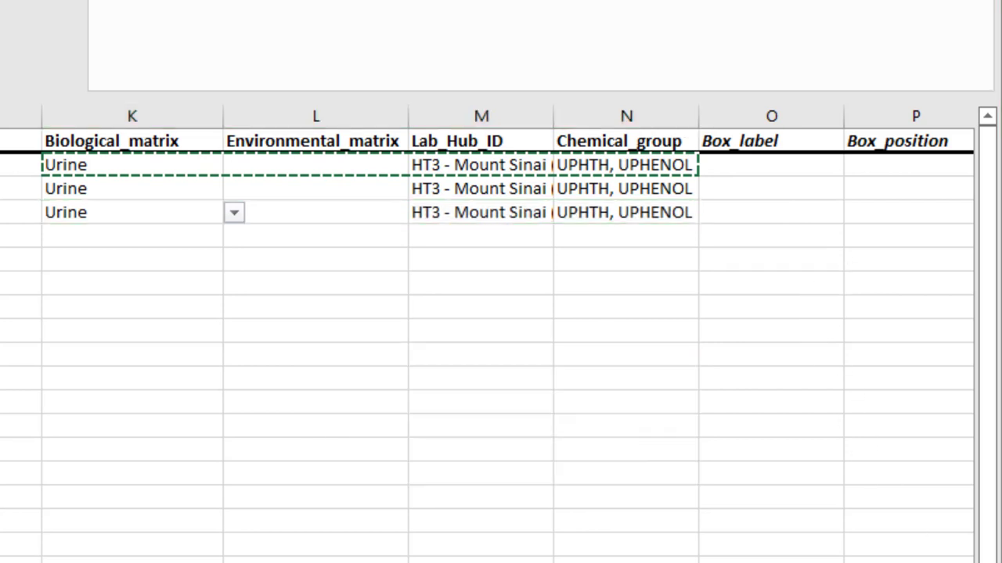
{"action": "key", "text": "ctrl+v"}
{"action": "left_click", "coordinate": [771, 141]}
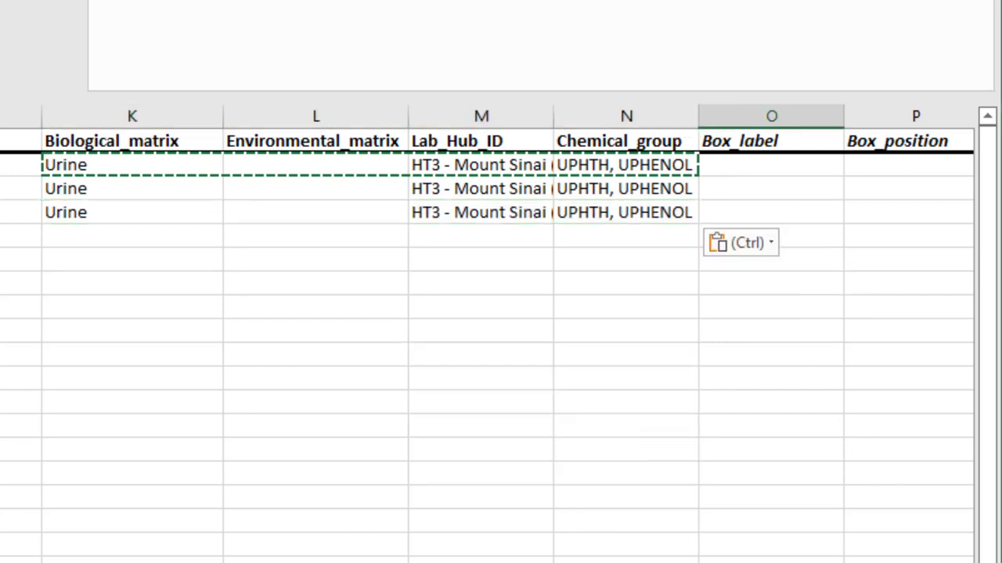
- Enter Box1 as the first sample's box label in O2
{"action": "scroll", "coordinate": [454, 281], "scroll_direction": "right", "scroll_amount": 3}
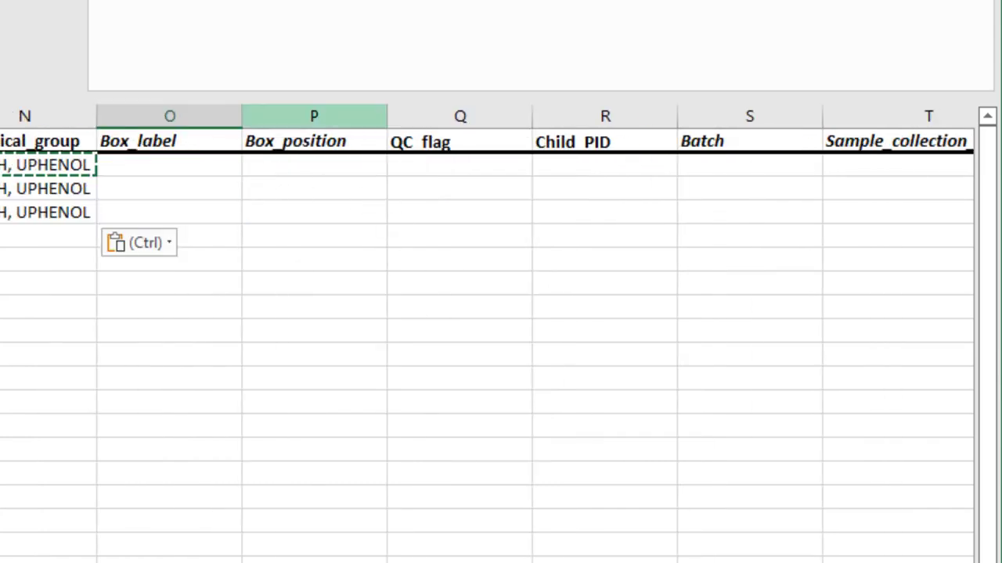
{"action": "left_click", "coordinate": [202, 165]}
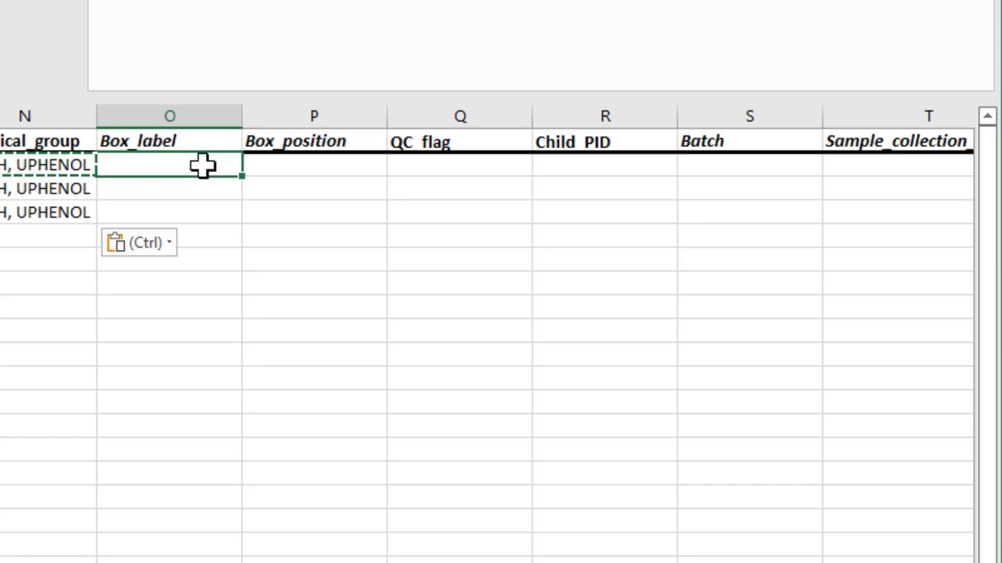
{"action": "type", "text": "Box1"}
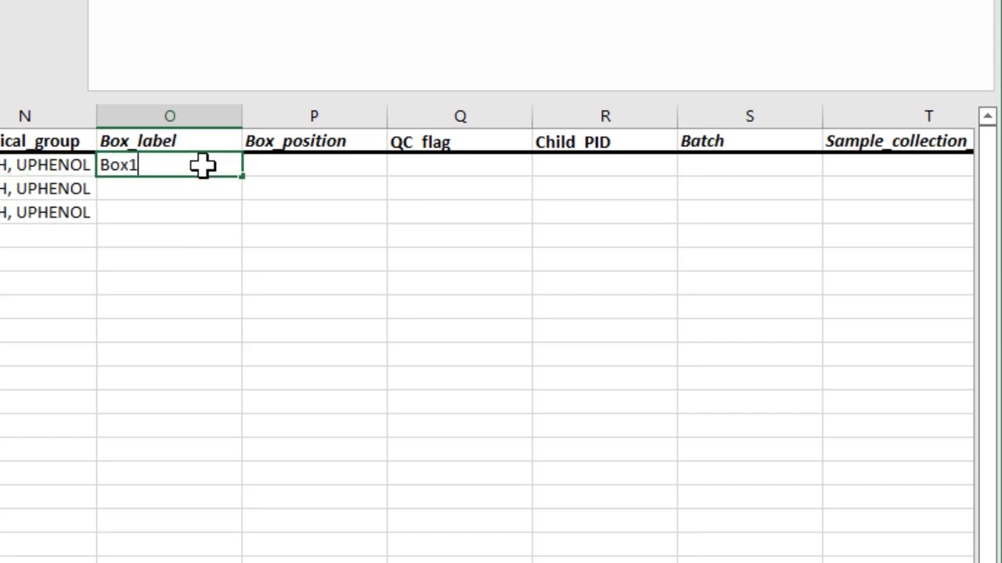
{"action": "key", "text": "Tab"}
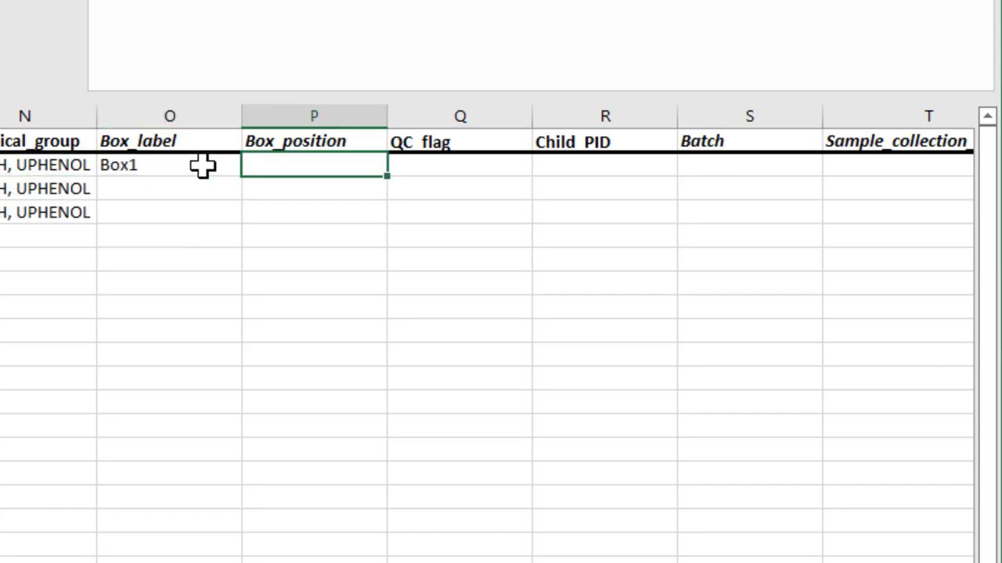
- Enter box position A1 for the first sample in P2 and fill the series down to A3 in P4
{"action": "type", "text": "Box"}
{"action": "key", "text": "BackSpace"}
{"action": "key", "text": "BackSpace"}
{"action": "key", "text": "BackSpace"}
{"action": "type", "text": "A1"}
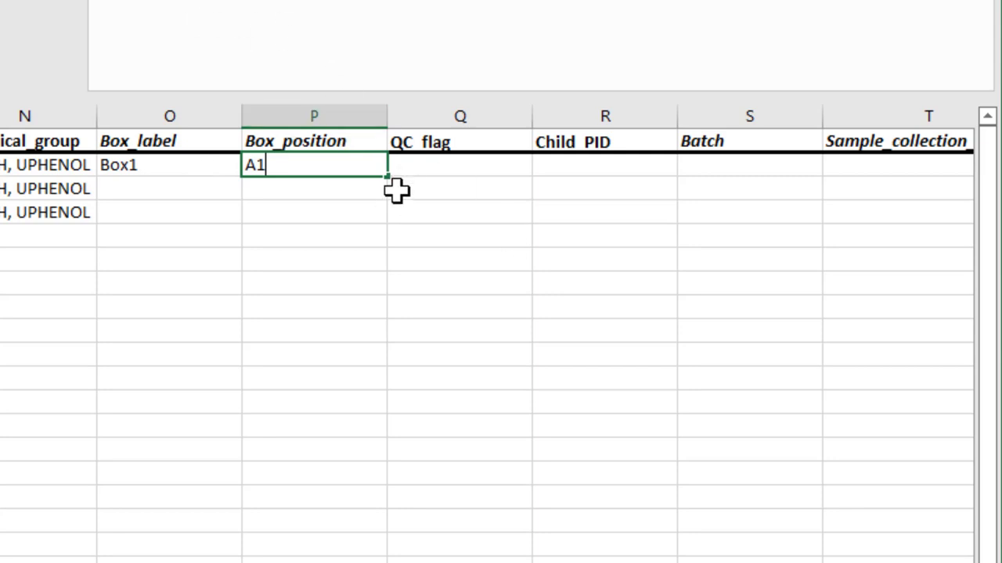
{"action": "left_click_drag", "start_coordinate": [388, 177], "coordinate": [384, 224]}
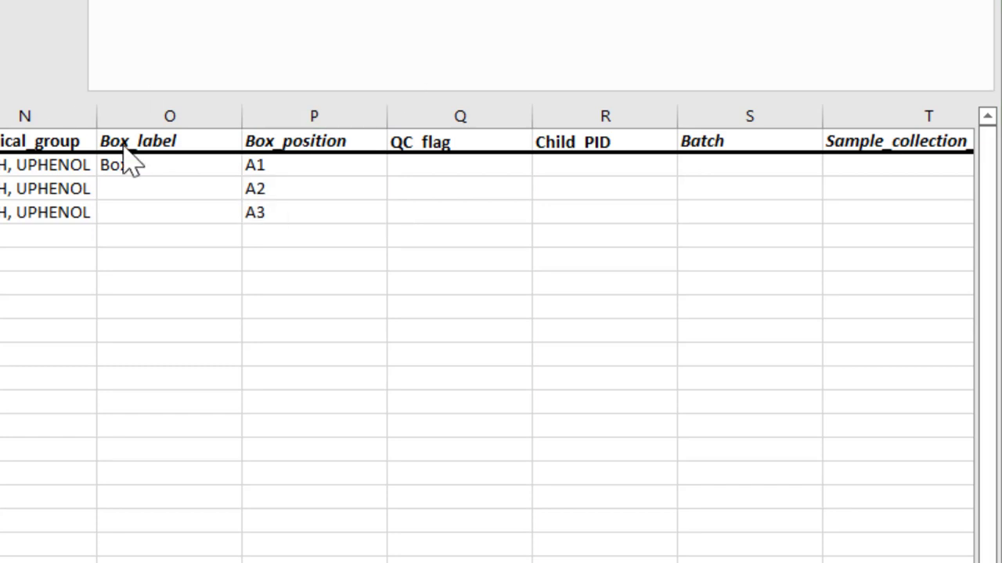
- Copy the Box1 label from O2 into O3 and O4
{"action": "left_click", "coordinate": [182, 169]}
{"action": "key", "text": "ctrl+c"}
{"action": "key", "text": "Down"}
{"action": "key", "text": "ctrl+v"}
{"action": "left_click", "coordinate": [180, 212]}
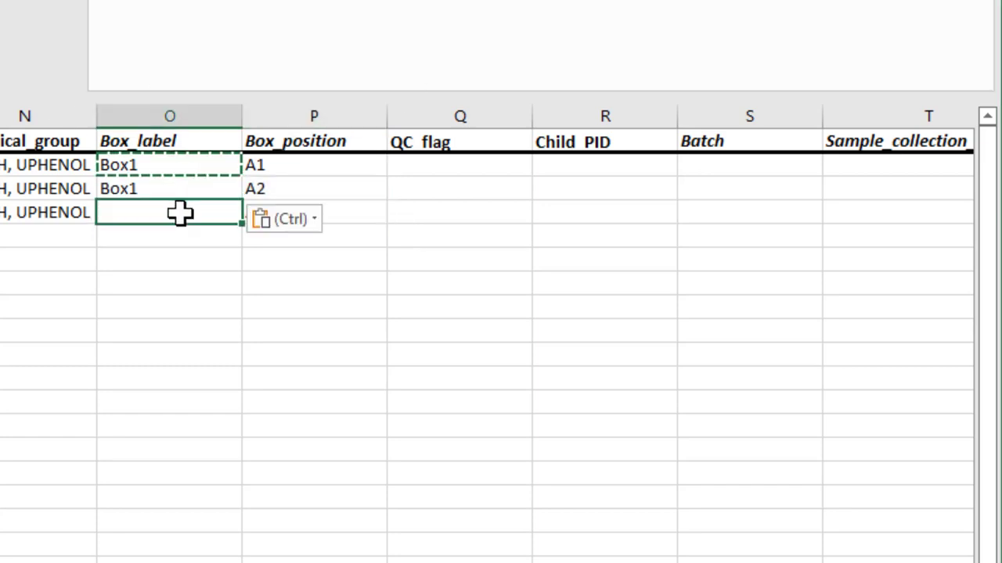
{"action": "key", "text": "ctrl+v"}
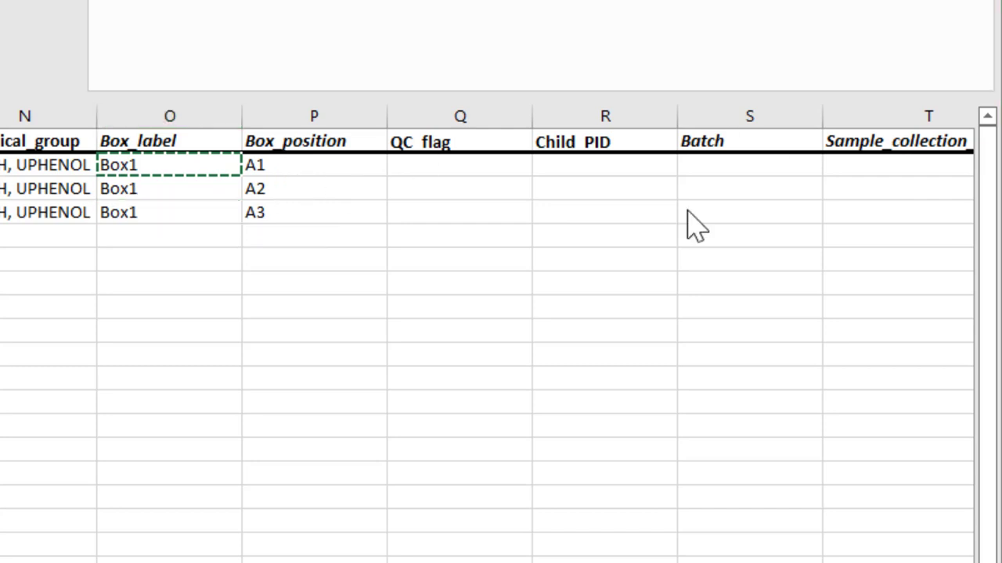
- Paste collection method void, storage temperature -80C, 0 freeze-thaw cycles, container 2ml tube and shipment condition Dry ice for all three samples, starting at T2
{"action": "left_click", "coordinate": [447, 116]}
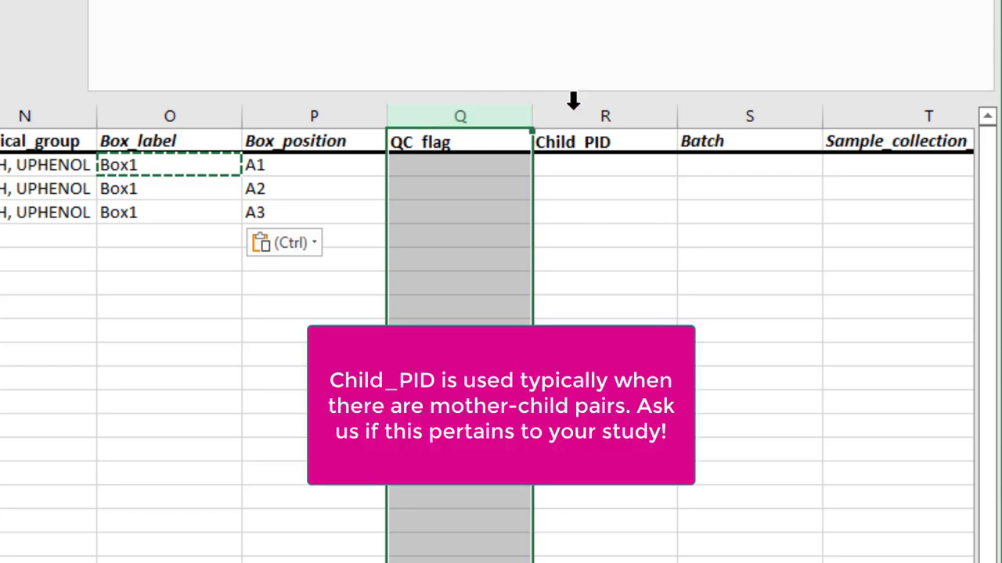
{"action": "left_click", "coordinate": [611, 113]}
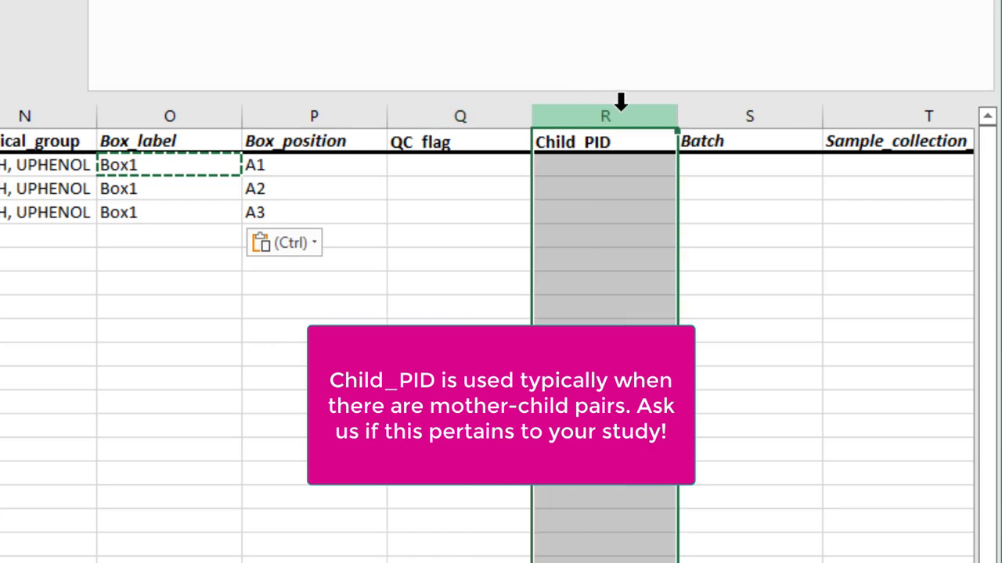
{"action": "scroll", "coordinate": [501, 337], "scroll_direction": "right", "scroll_amount": 3}
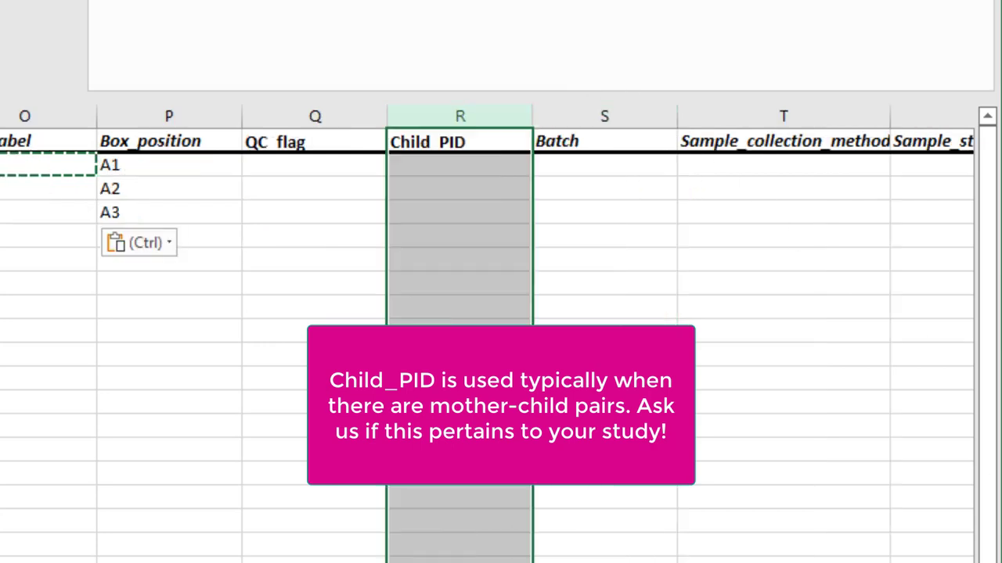
{"action": "scroll", "coordinate": [501, 337], "scroll_direction": "right", "scroll_amount": 1}
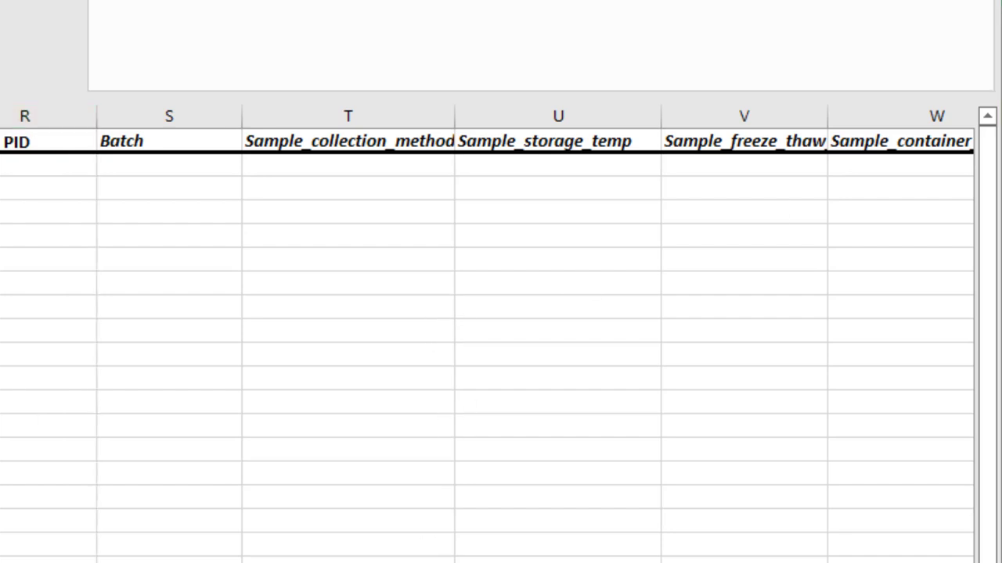
{"action": "left_click", "coordinate": [397, 164]}
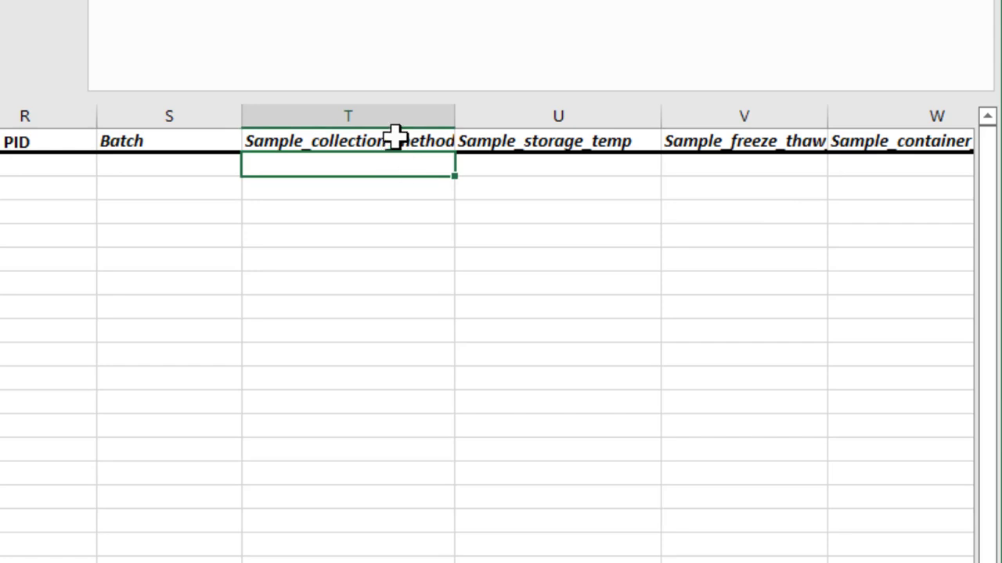
{"action": "left_click", "coordinate": [396, 139]}
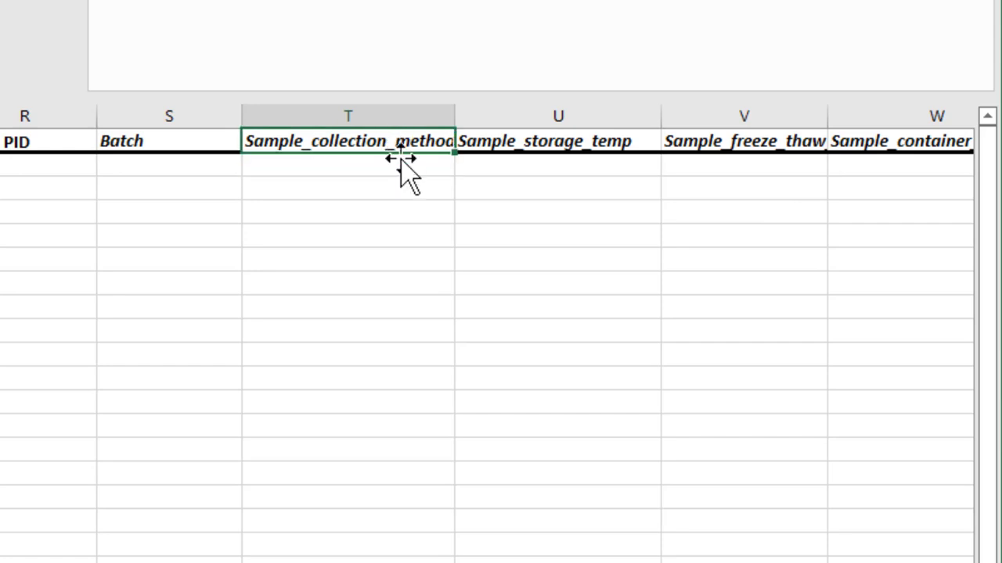
{"action": "left_click", "coordinate": [398, 163]}
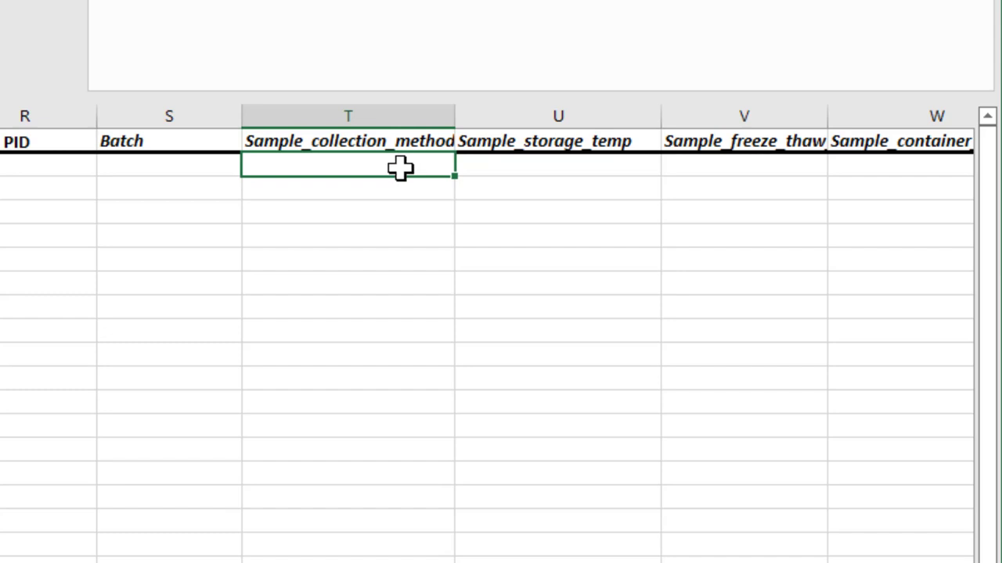
{"action": "key", "text": "ctrl+v"}
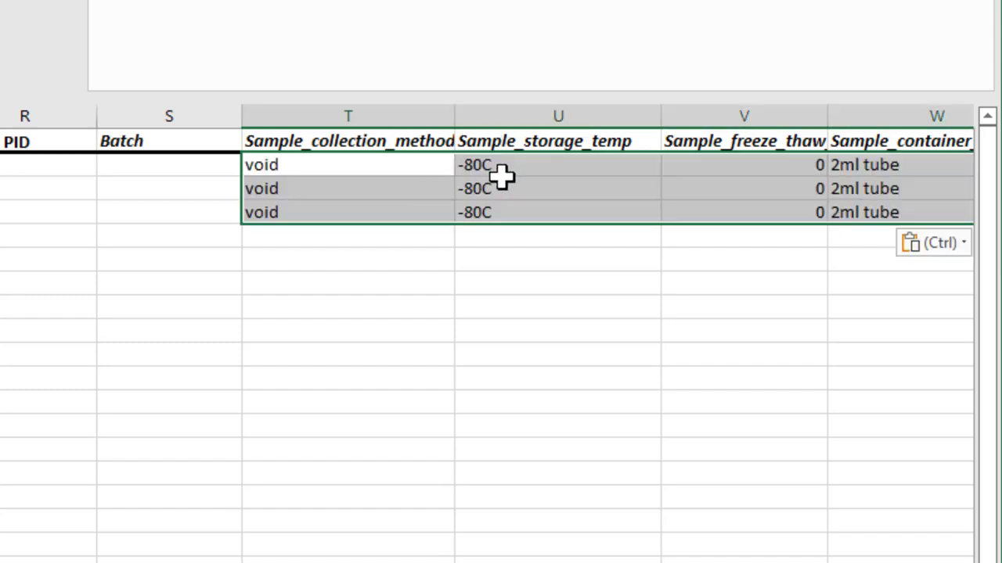
- Widen column V to show more of the freeze-thaw cycles header
{"action": "left_click", "coordinate": [589, 144]}
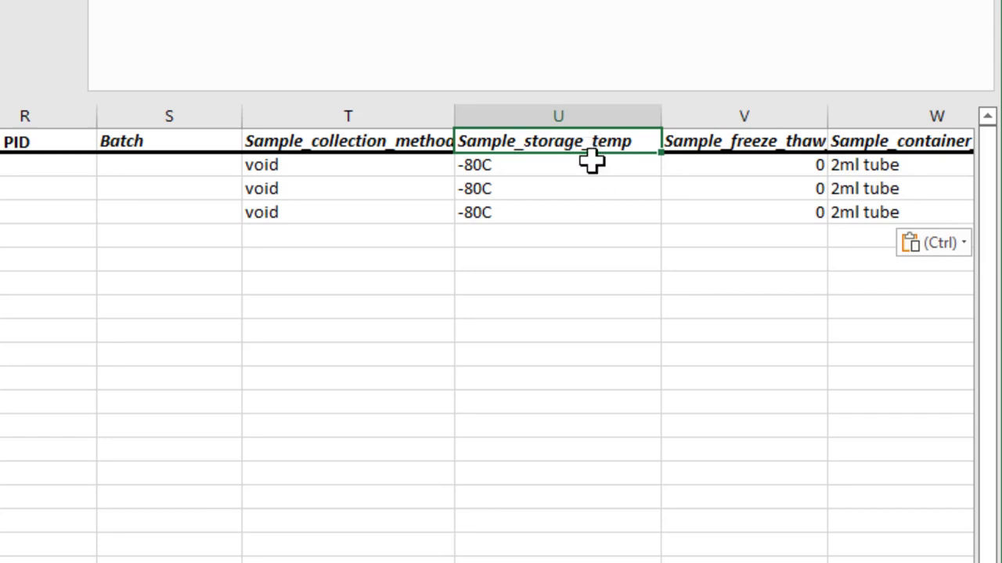
{"action": "left_click", "coordinate": [794, 142]}
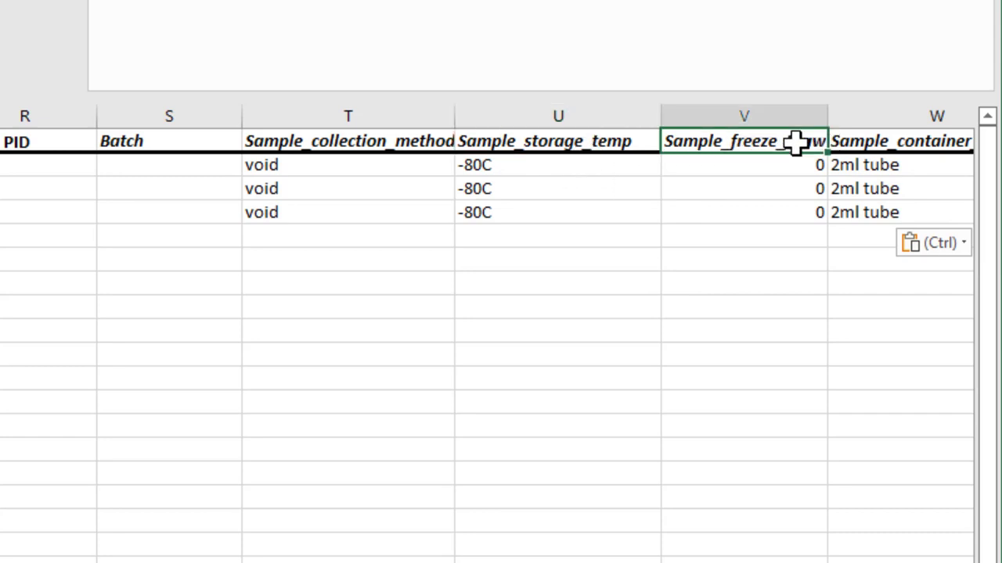
{"action": "left_click_drag", "start_coordinate": [827, 123], "coordinate": [850, 128]}
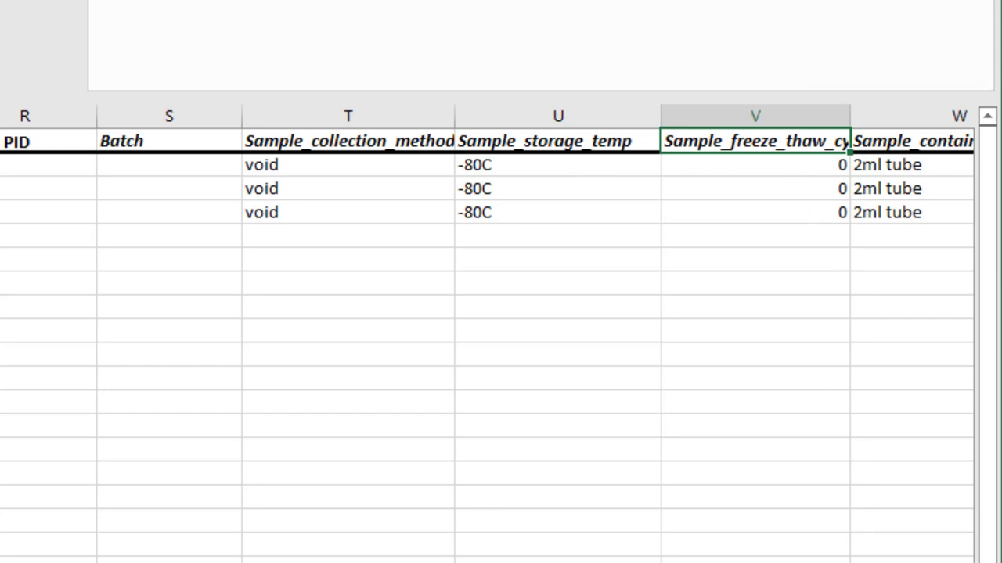
- Narrow the Sample_preservative column X to about the width of its header
{"action": "scroll", "coordinate": [501, 313], "scroll_direction": "right", "scroll_amount": 4}
{"action": "left_click", "coordinate": [373, 145]}
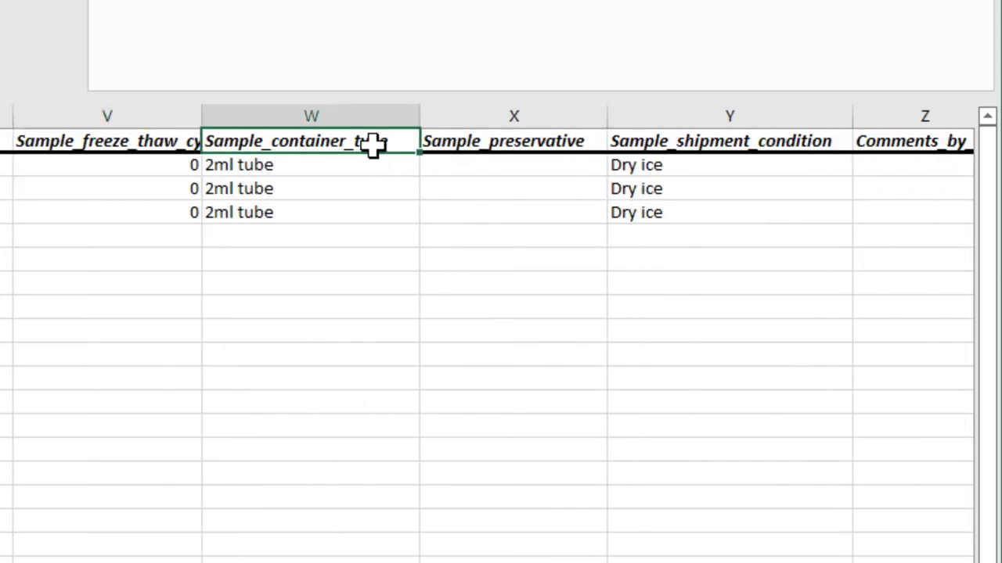
{"action": "left_click", "coordinate": [360, 182]}
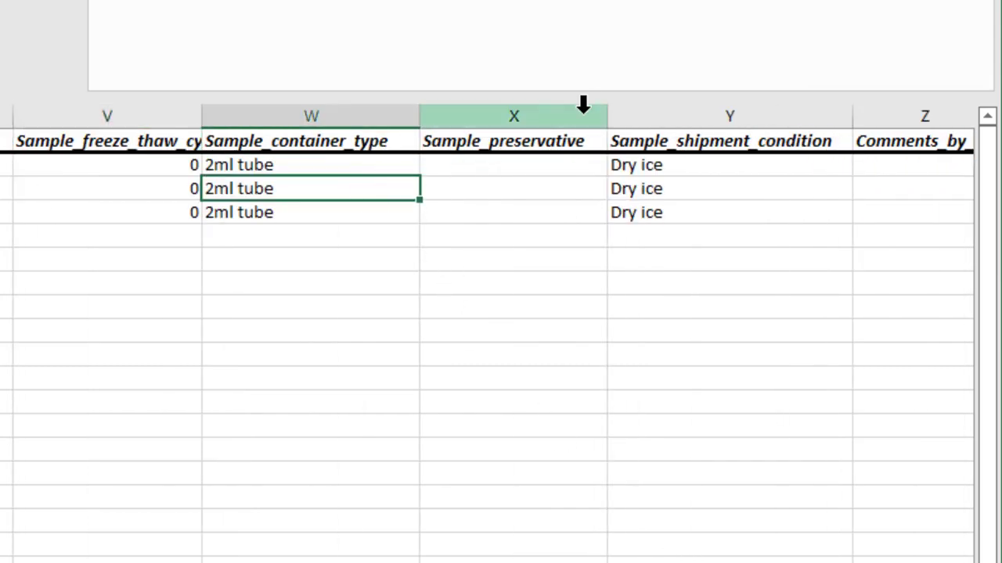
{"action": "left_click_drag", "start_coordinate": [606, 112], "coordinate": [589, 112]}
{"action": "left_click", "coordinate": [557, 142]}
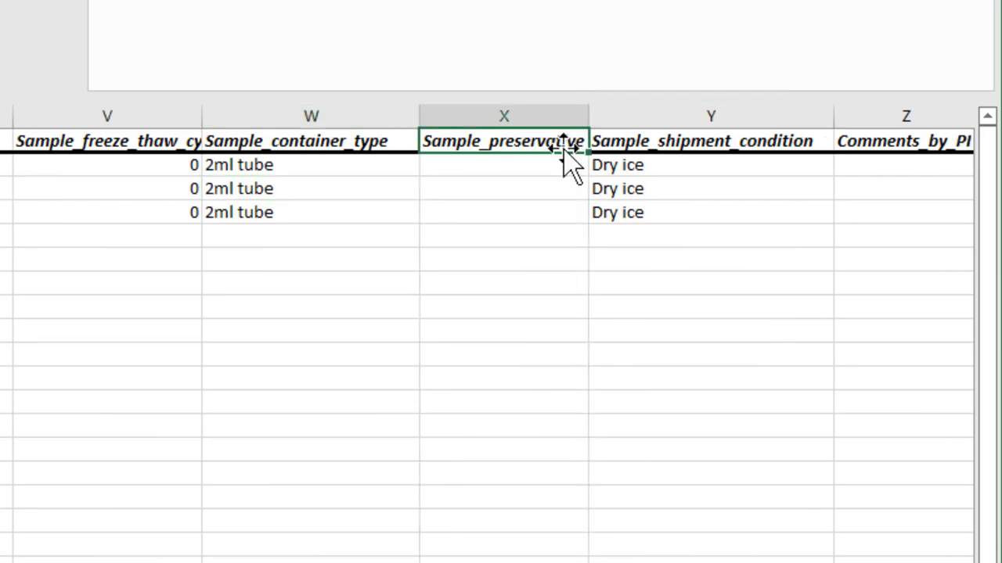
{"action": "left_click", "coordinate": [722, 141]}
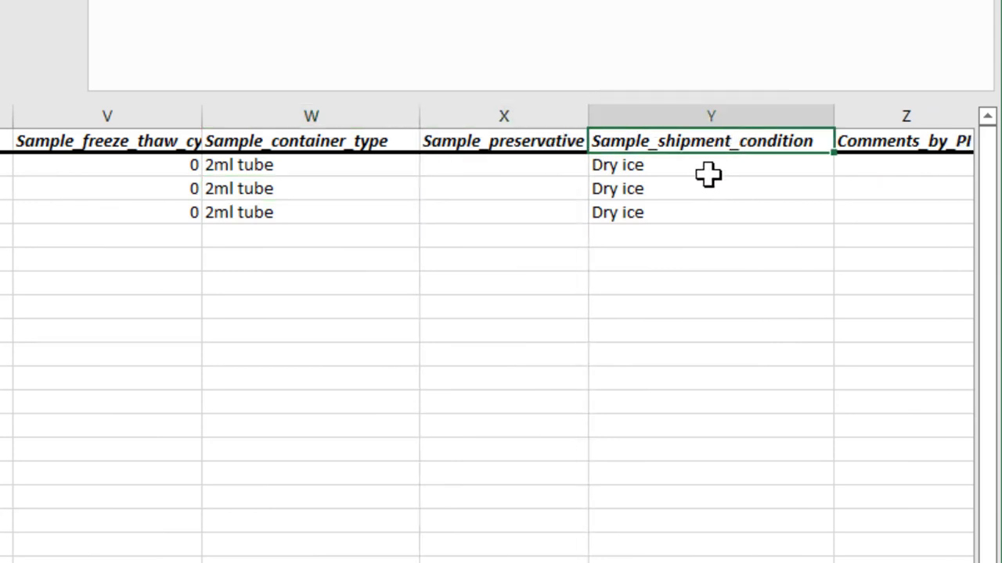
{"action": "left_click", "coordinate": [704, 167]}
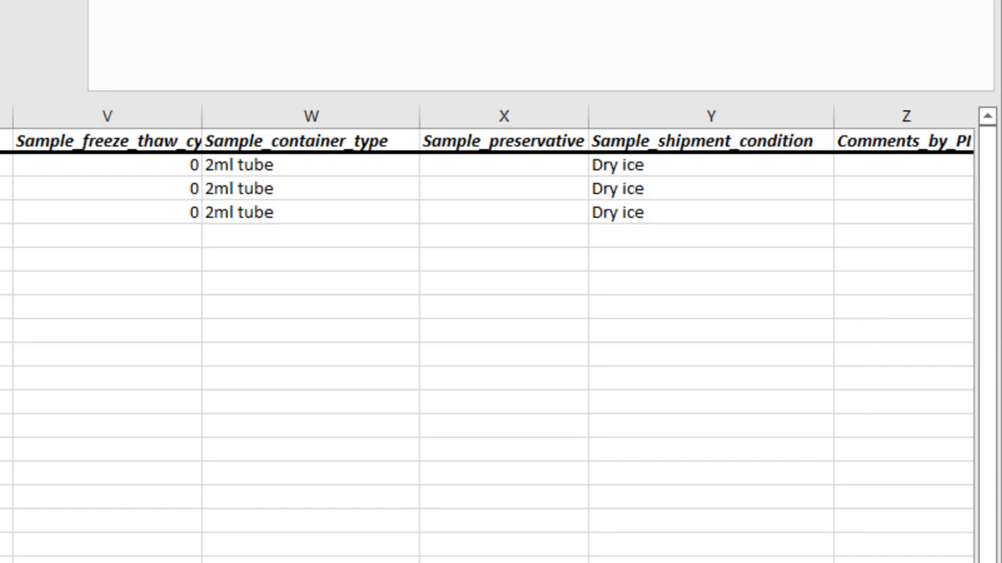
{"action": "left_click", "coordinate": [710, 164]}
{"action": "scroll", "coordinate": [501, 313], "scroll_direction": "right", "scroll_amount": 3}
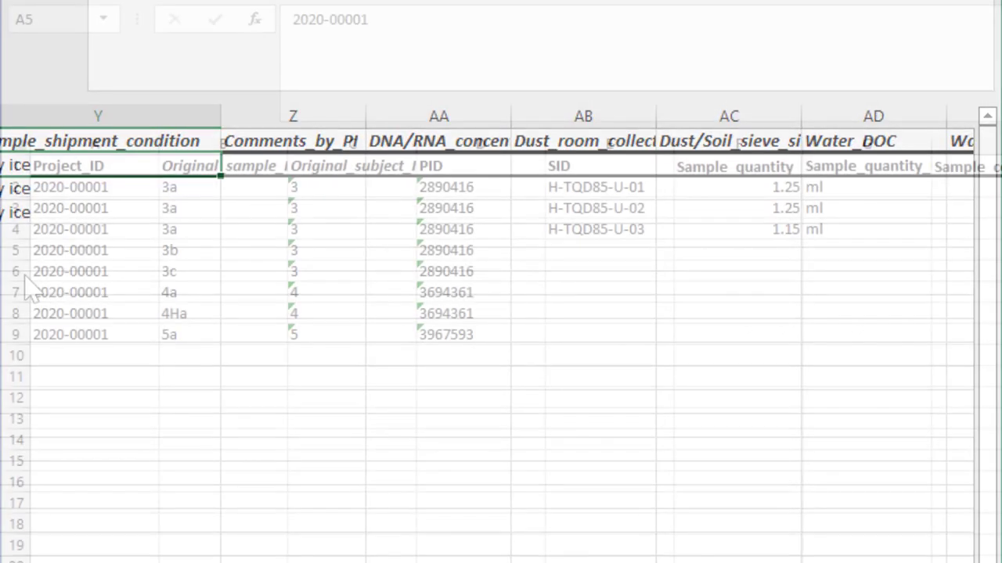
- Enter the SID H-67KLM-U-00 for sample 3b in E5
{"action": "left_click", "coordinate": [11, 249]}
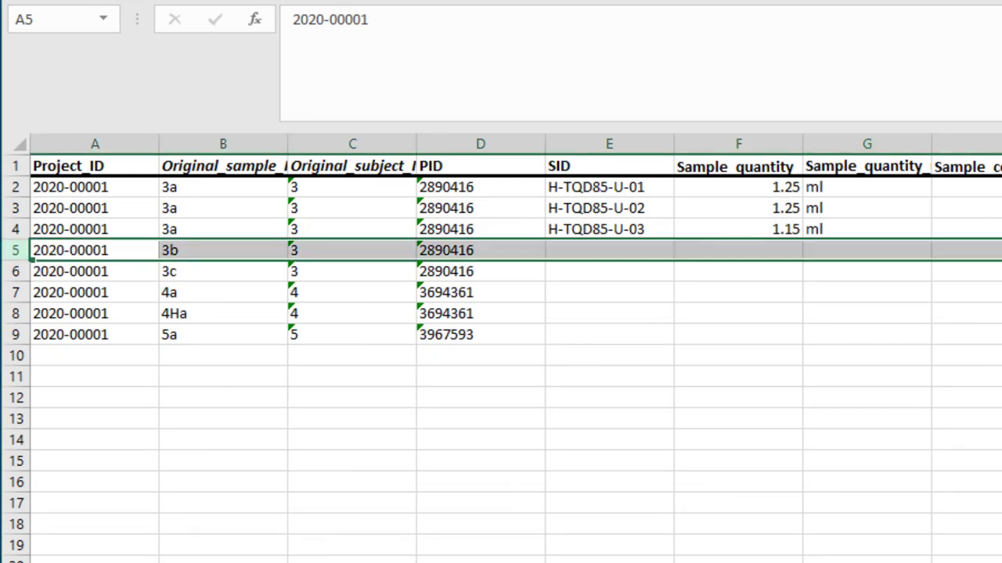
{"action": "left_click", "coordinate": [626, 250]}
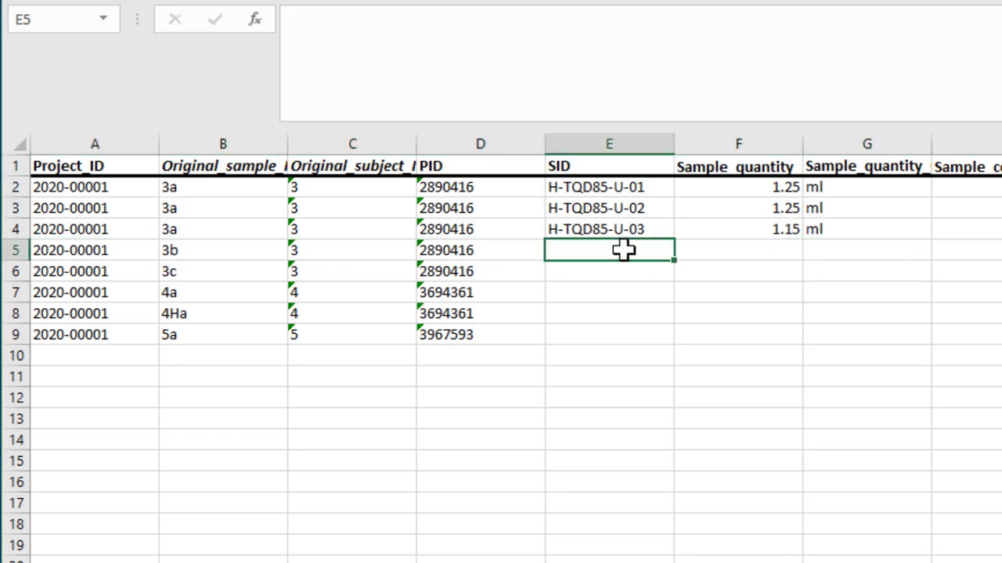
{"action": "type", "text": "H-67KLM-U-00"}
{"action": "key", "text": "Tab"}
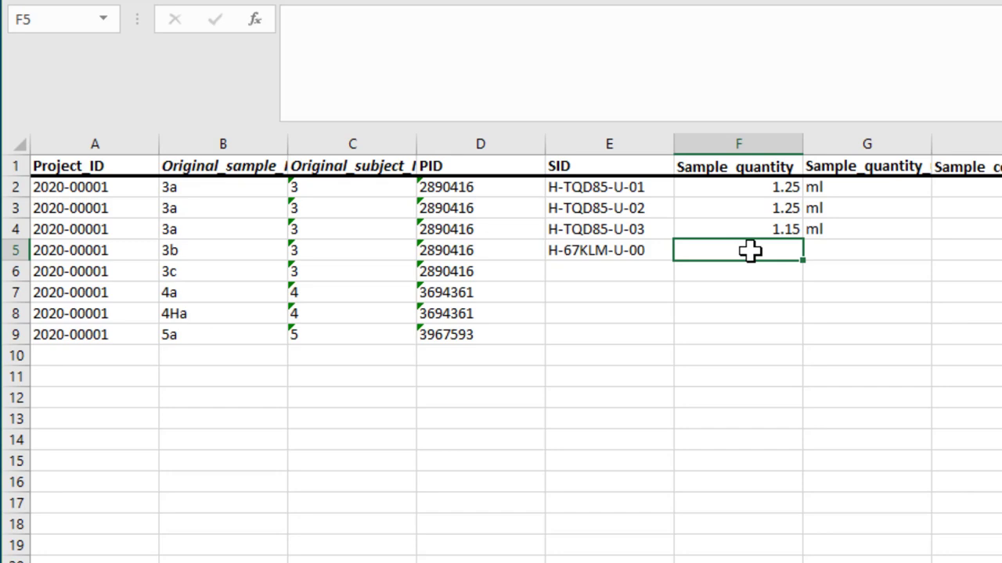
- Fill F5:J5 for sample 3b with quantity 1.75, unit ml, collection date 4/18/2015, timepoint 1 and timepoint unit visit
{"action": "type", "text": "1.75\tml"}
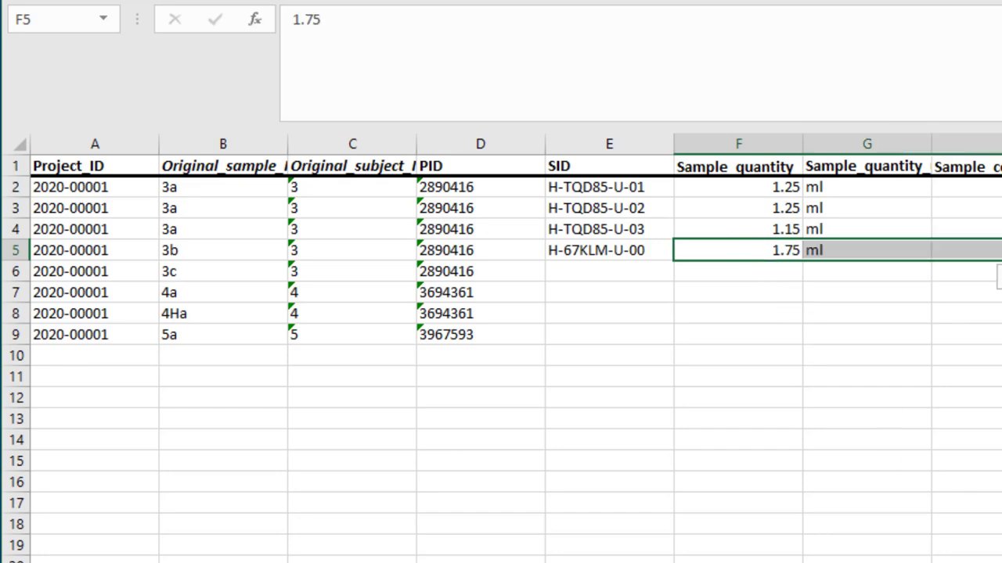
{"action": "scroll", "coordinate": [501, 344], "scroll_direction": "right", "scroll_amount": 1}
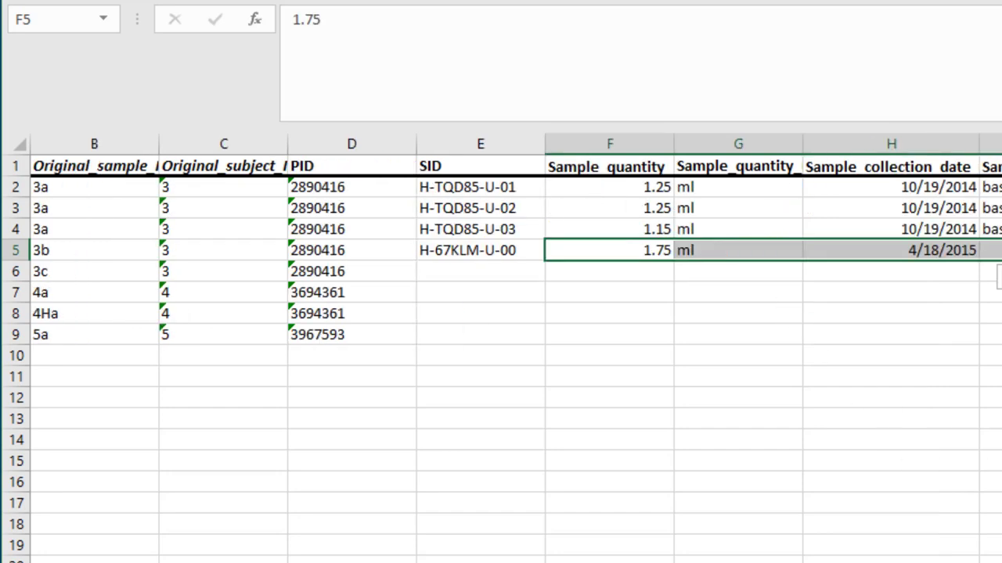
{"action": "scroll", "coordinate": [501, 345], "scroll_direction": "right", "scroll_amount": 3}
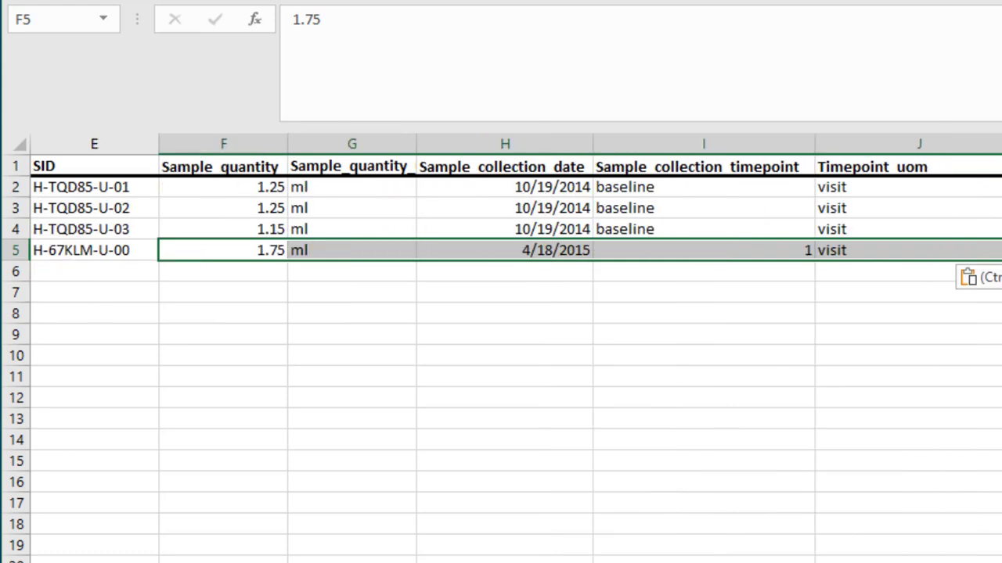
{"action": "scroll", "coordinate": [501, 344], "scroll_direction": "right", "scroll_amount": 1}
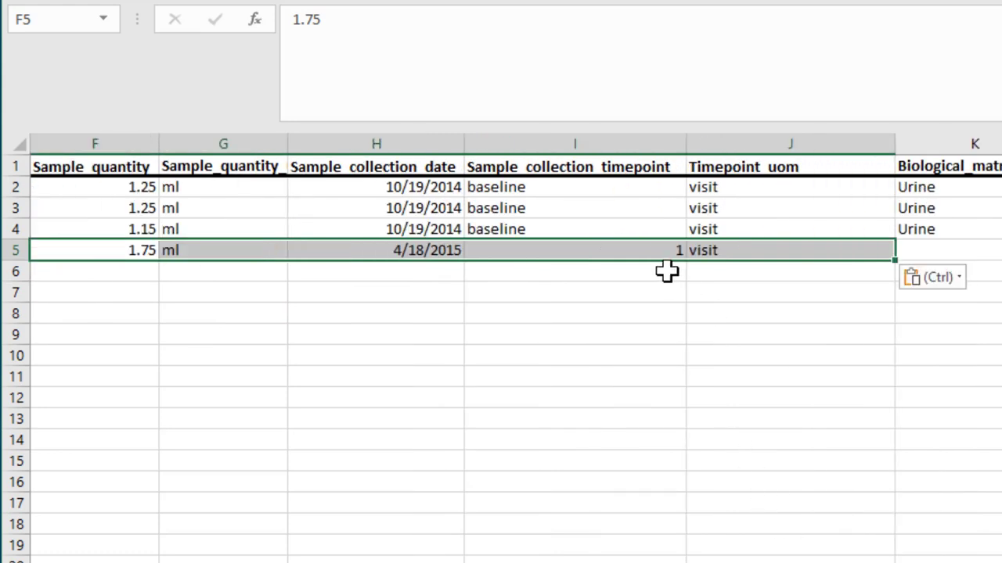
{"action": "left_click_drag", "start_coordinate": [668, 249], "coordinate": [764, 250]}
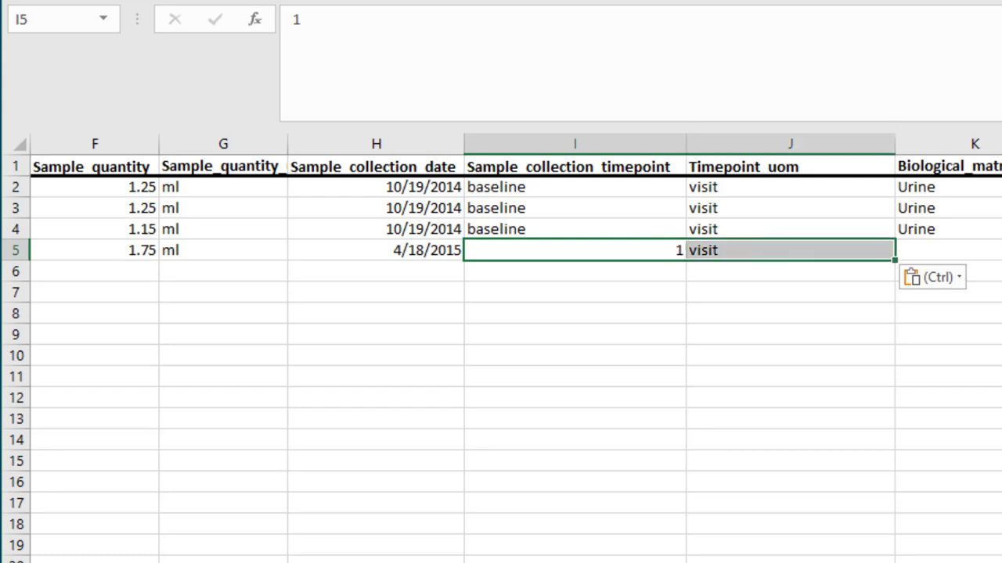
- Copy the Urine matrix, HT3 - Mount Sinai lab hub and UPHTH, UPHENOL chemical group from K4:N4 into row 5 for sample 3b
{"action": "scroll", "coordinate": [501, 344], "scroll_direction": "right", "scroll_amount": 3}
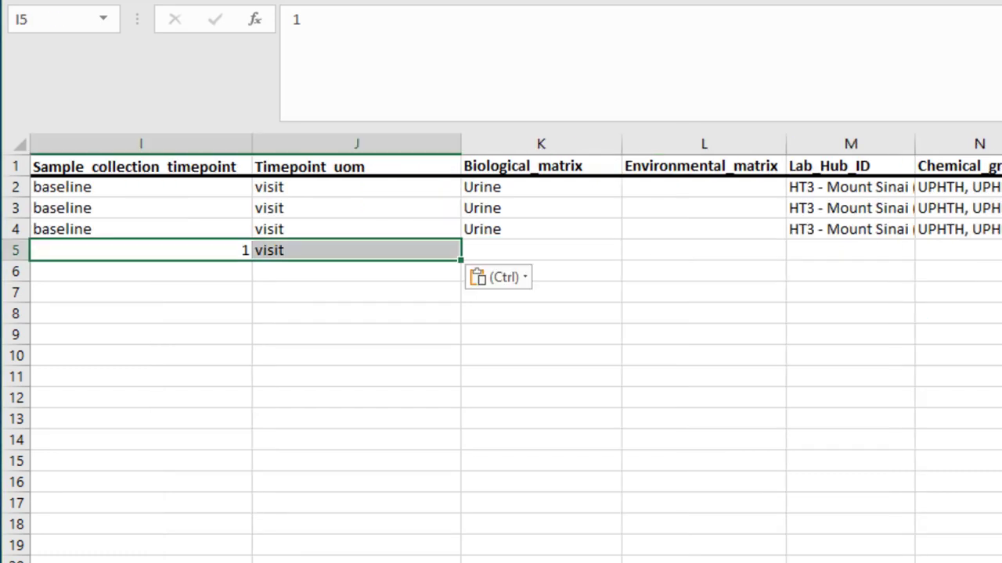
{"action": "scroll", "coordinate": [138, 458], "scroll_direction": "right", "scroll_amount": 2}
{"action": "left_click_drag", "start_coordinate": [120, 229], "coordinate": [532, 230]}
{"action": "key", "text": "ctrl+c"}
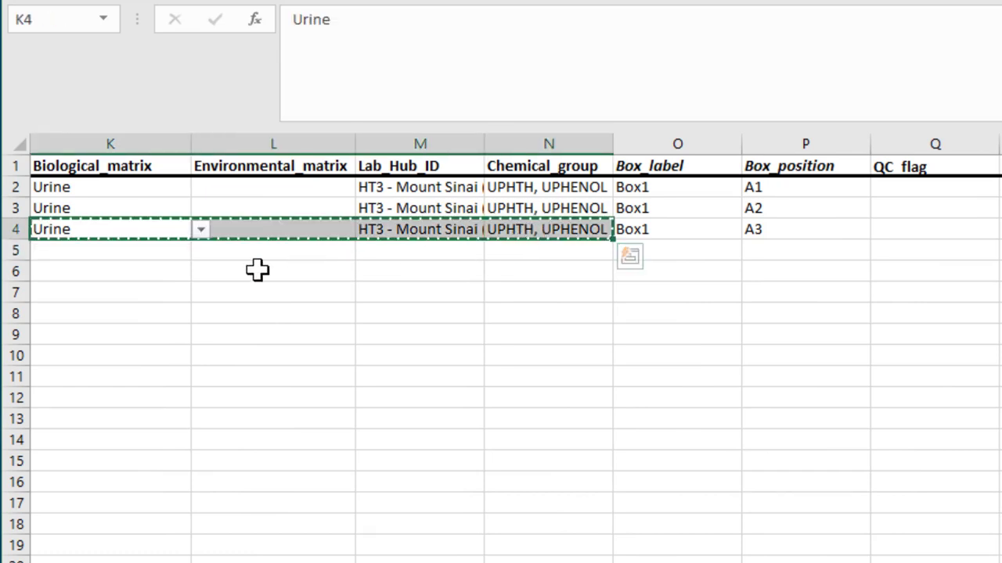
{"action": "left_click", "coordinate": [155, 251]}
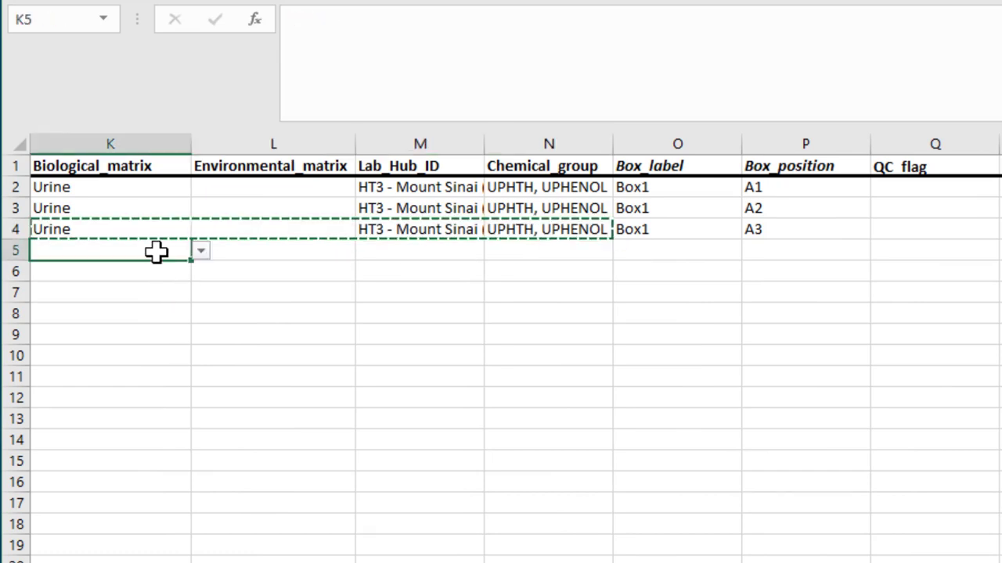
{"action": "key", "text": "ctrl+v"}
- Set sample 3b's box label in O5 to Box1 and its box position in P5 to A4
{"action": "left_click", "coordinate": [698, 233]}
{"action": "key", "text": "ctrl+c"}
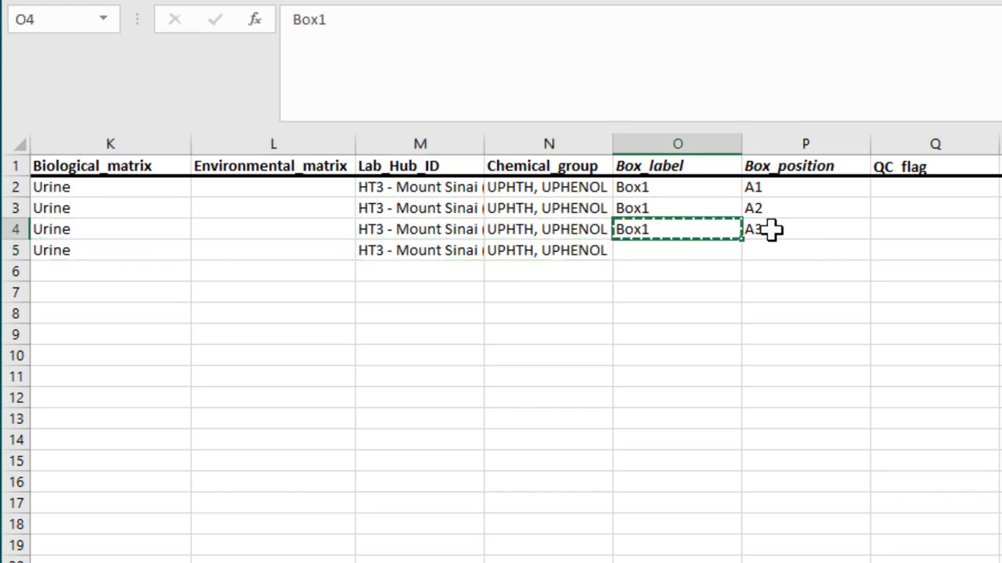
{"action": "left_click", "coordinate": [683, 252]}
{"action": "key", "text": "ctrl+v"}
{"action": "left_click", "coordinate": [785, 258]}
{"action": "type", "text": "A"}
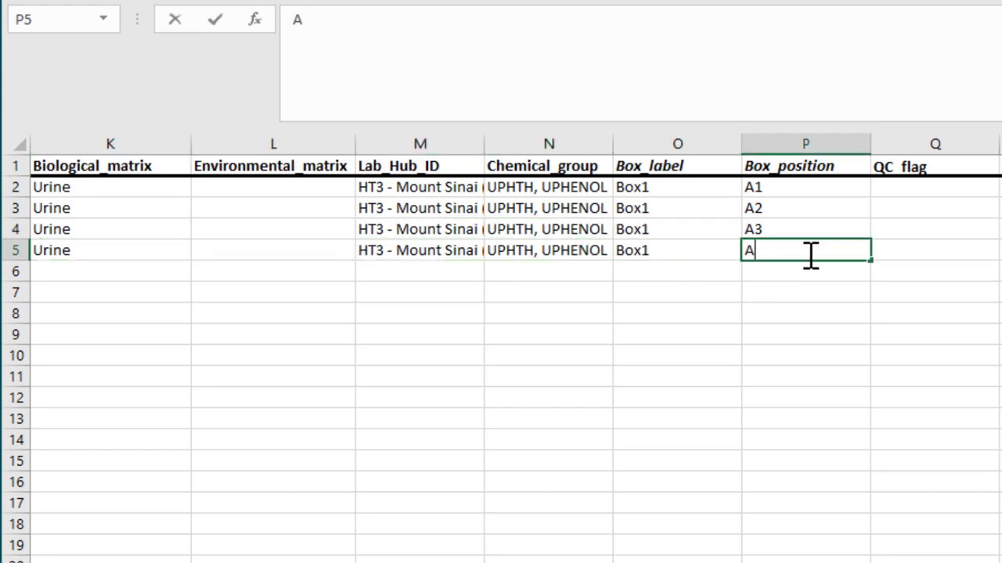
{"action": "type", "text": "4"}
- Fill T5:Y5 for sample 3b with void, storage temperature -80C, 0 freeze-thaw cycles, 2ml tube and Dry ice
{"action": "key", "text": "alt+Tab"}
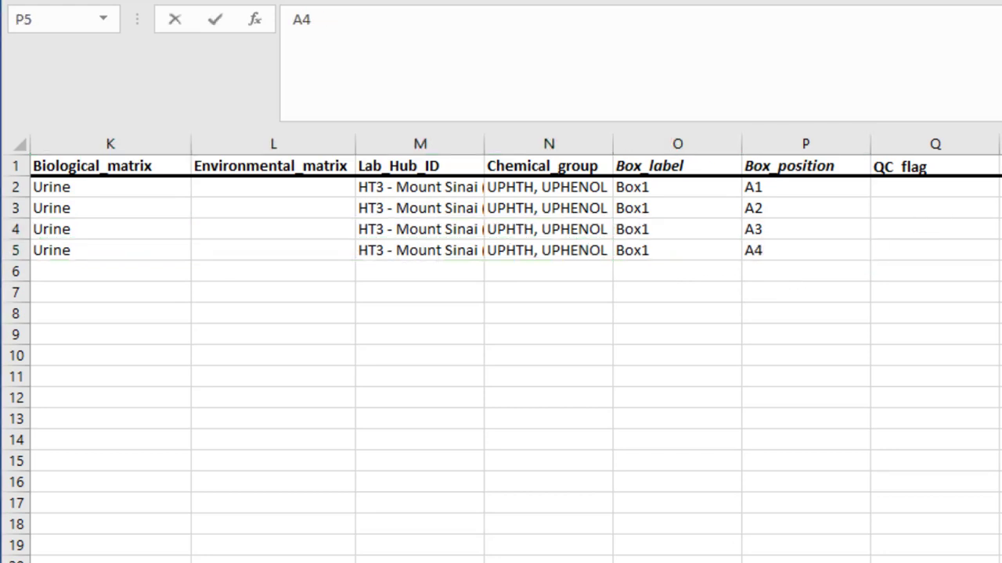
{"action": "key", "text": "alt+Tab"}
{"action": "scroll", "coordinate": [501, 352], "scroll_direction": "right", "scroll_amount": 3}
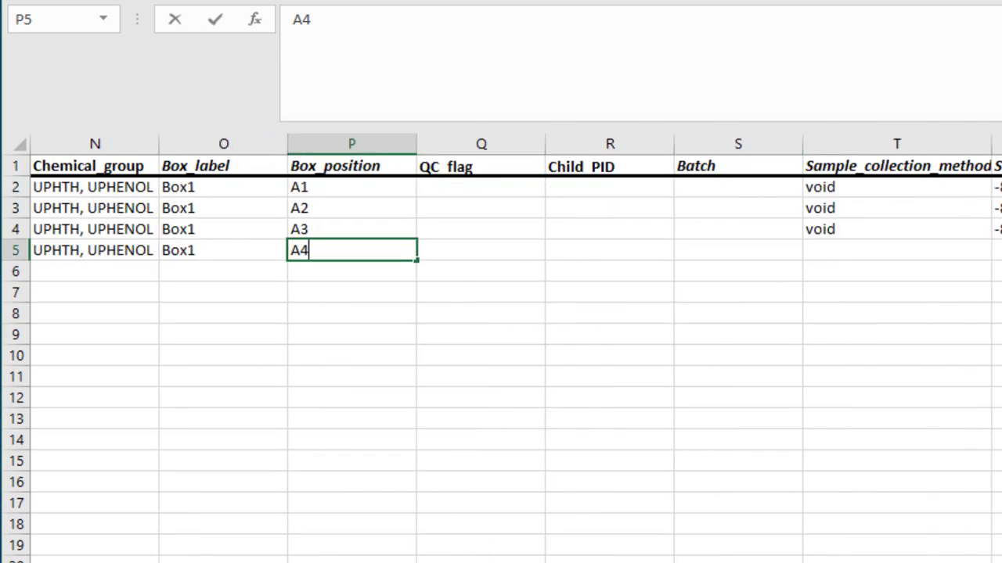
{"action": "scroll", "coordinate": [501, 352], "scroll_direction": "right", "scroll_amount": 4}
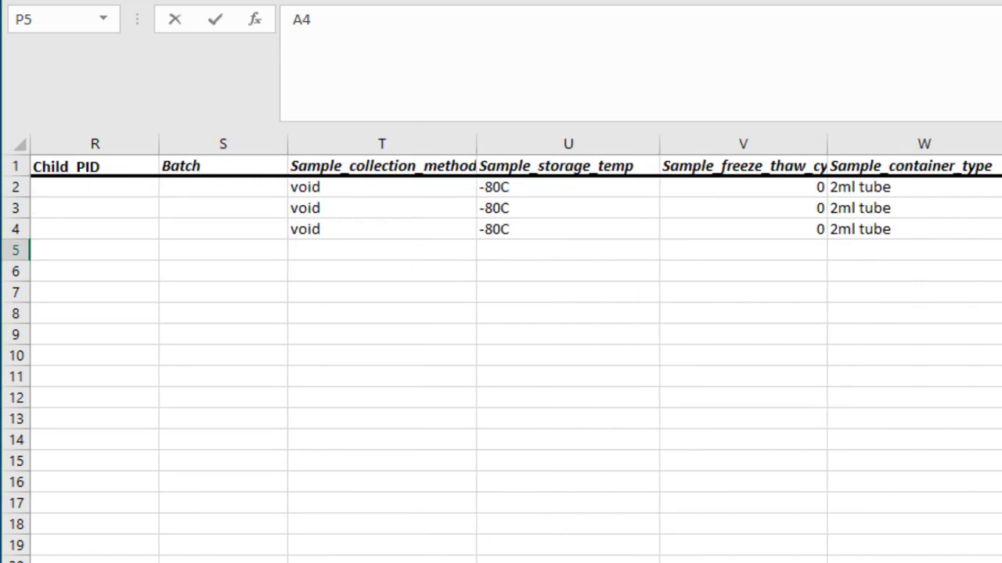
{"action": "left_click", "coordinate": [365, 250]}
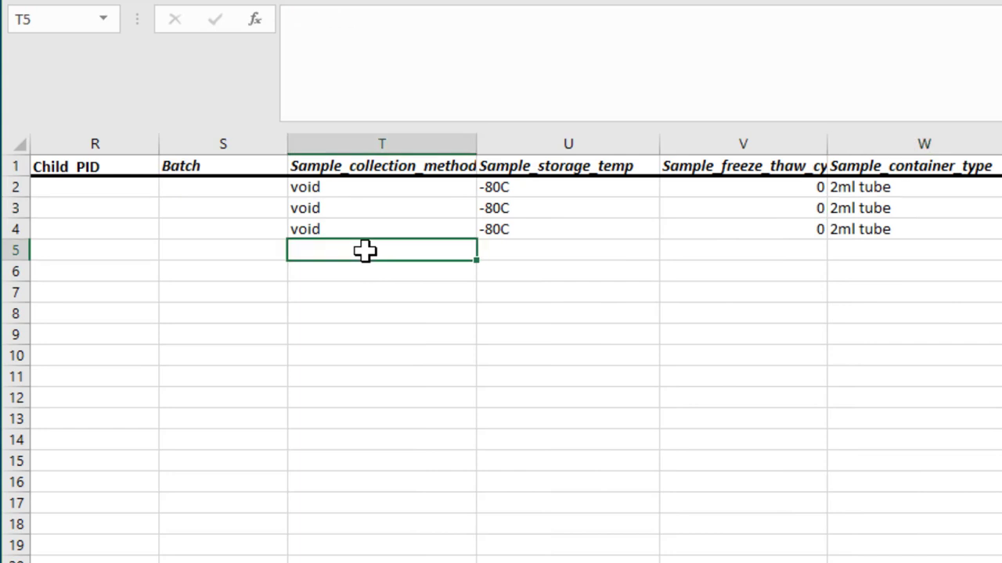
{"action": "key", "text": "ctrl+v"}
{"action": "key", "text": "alt+Tab"}
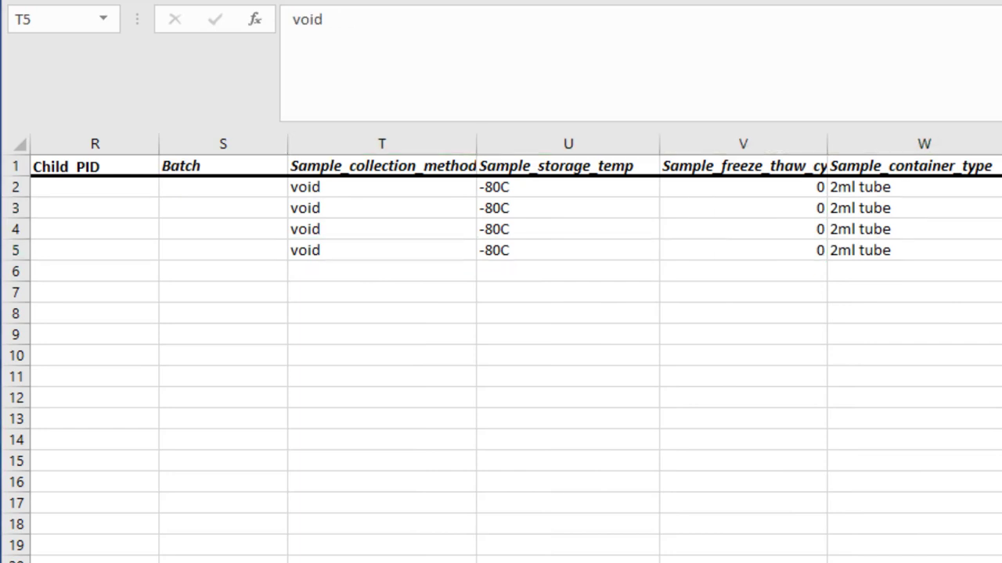
{"action": "key", "text": "alt+Tab"}
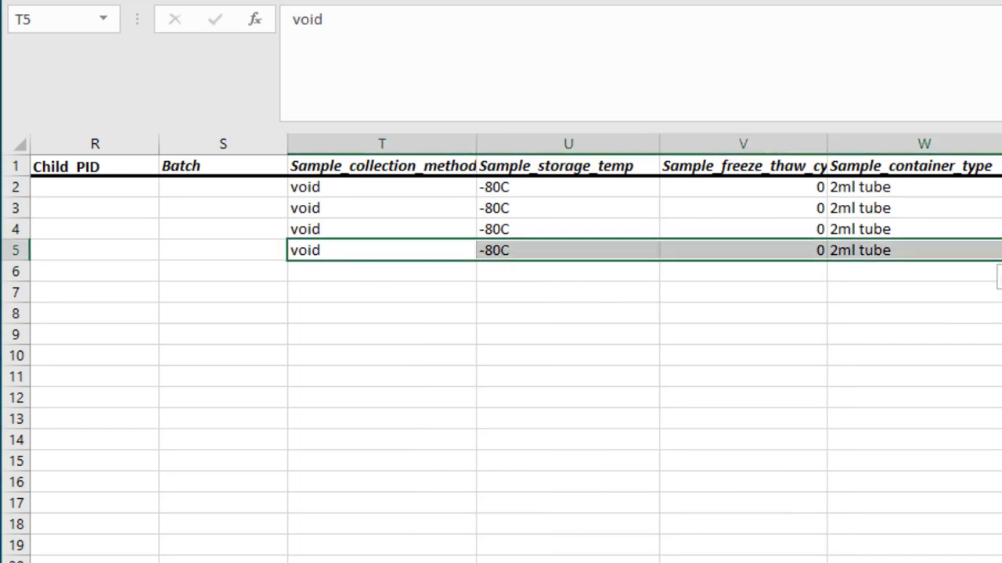
- Fill E6:J6 for sample 3c with SID H-LP99L-U-00, quantity 1.6 ml, collection date 10/20/2015, timepoint 2 and unit visit
{"action": "scroll", "coordinate": [501, 352], "scroll_direction": "left", "scroll_amount": 10}
{"action": "key", "text": "alt+Tab"}
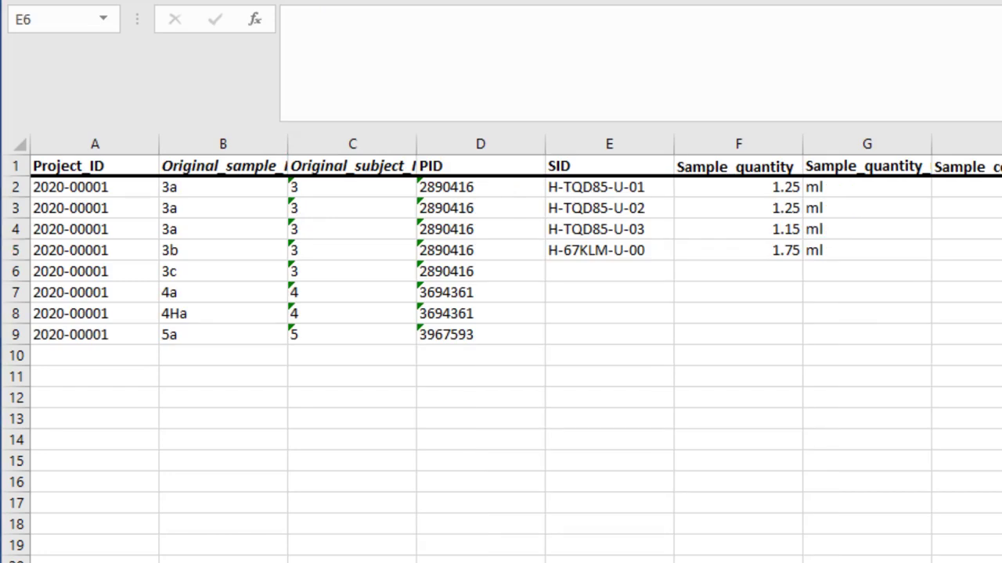
{"action": "key", "text": "alt+Tab"}
{"action": "left_click", "coordinate": [13, 271]}
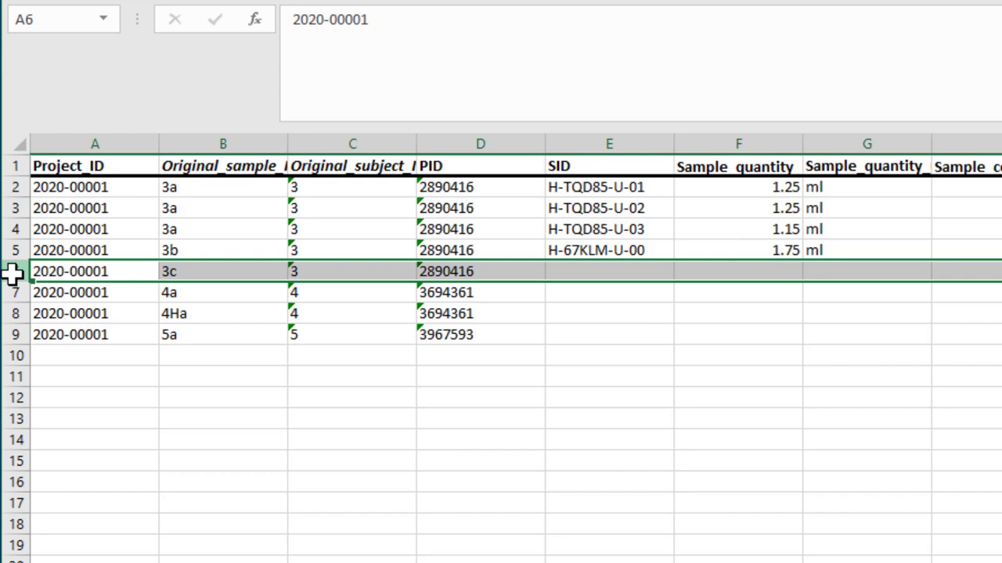
{"action": "left_click", "coordinate": [570, 271]}
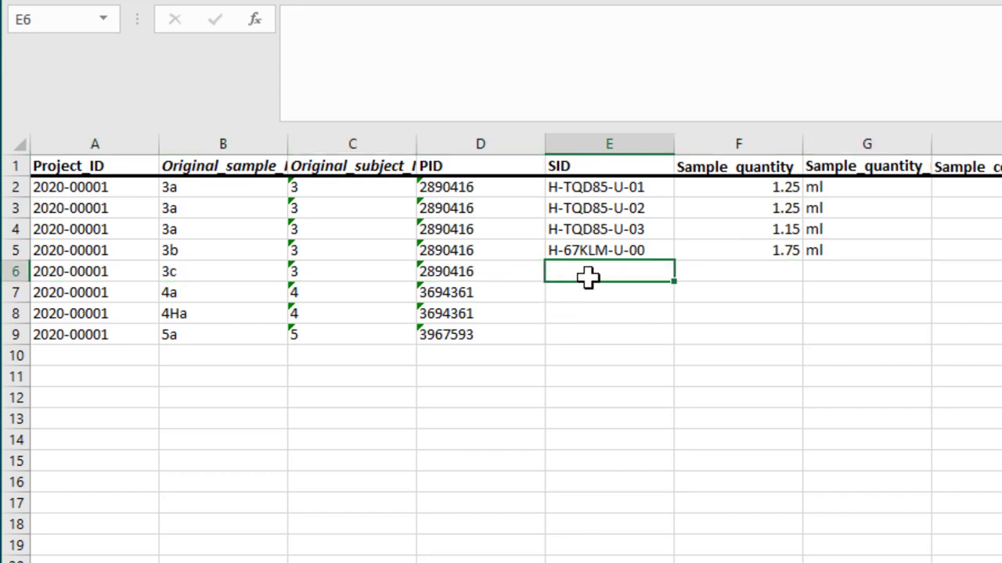
{"action": "key", "text": "ctrl+v"}
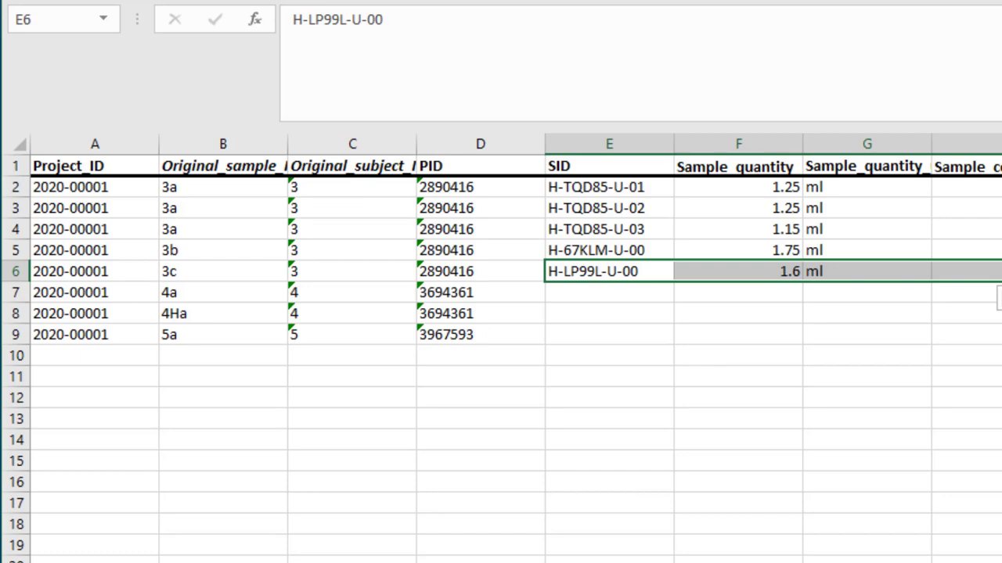
{"action": "scroll", "coordinate": [501, 352], "scroll_direction": "right", "scroll_amount": 4}
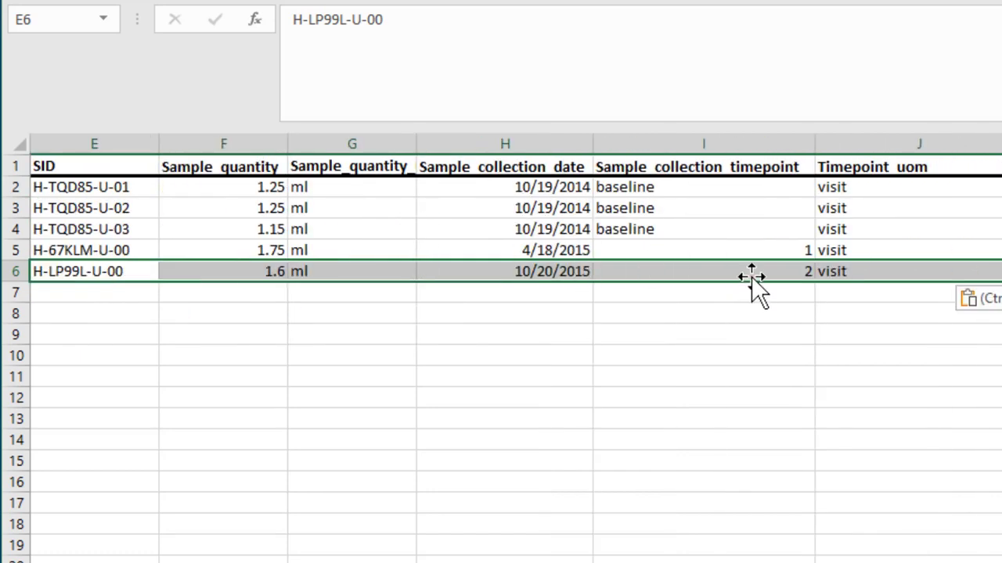
{"action": "left_click_drag", "start_coordinate": [751, 275], "coordinate": [859, 271]}
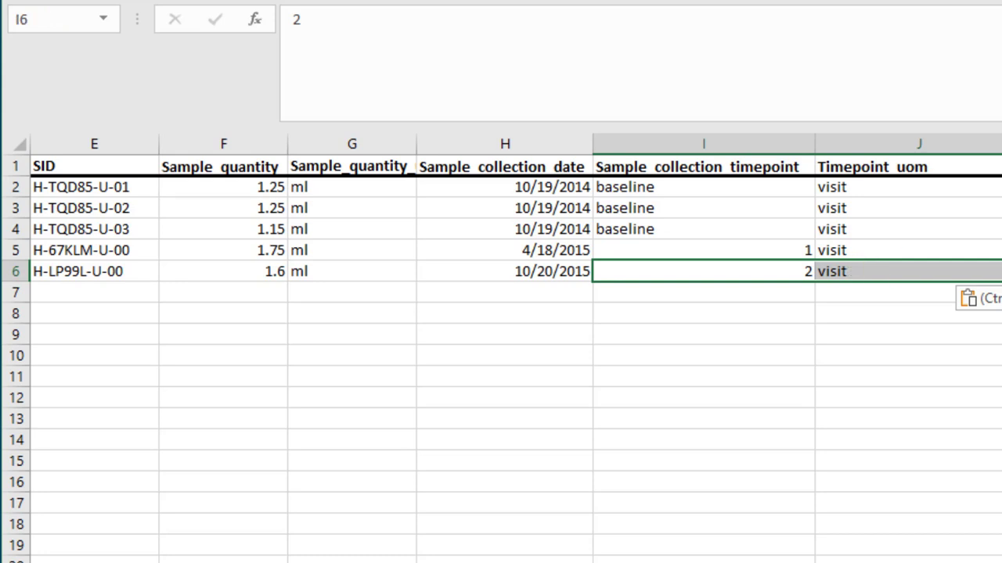
- Copy the matrix, lab hub, chemical group and Box1 label from K5:O5 into row 6 for sample 3c
{"action": "scroll", "coordinate": [501, 352], "scroll_direction": "right", "scroll_amount": 6}
{"action": "left_click_drag", "start_coordinate": [132, 249], "coordinate": [637, 258]}
{"action": "key", "text": "ctrl+c"}
{"action": "left_click", "coordinate": [161, 273]}
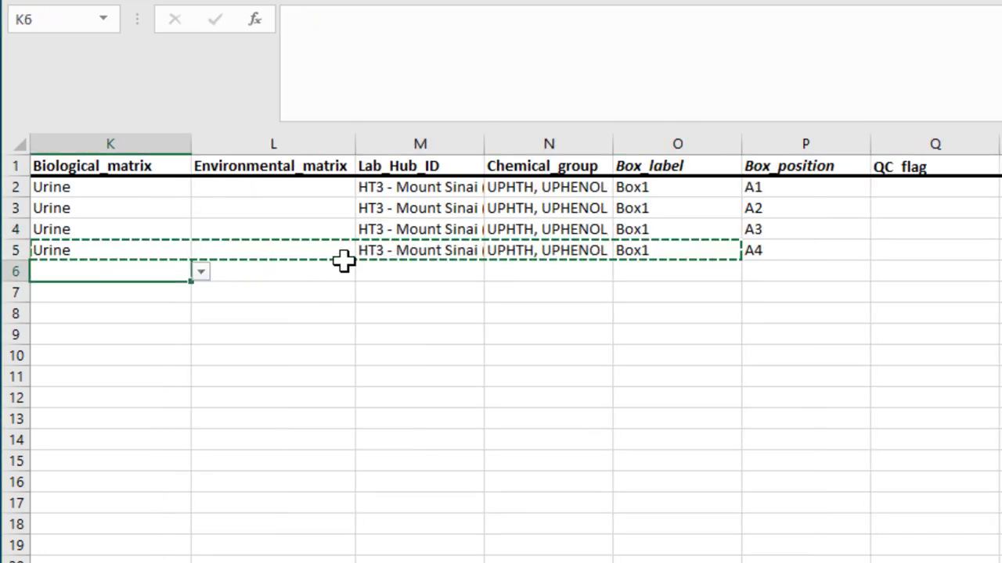
{"action": "key", "text": "ctrl+v"}
- Enter box position B1 for sample 3c in P6
{"action": "left_click", "coordinate": [652, 273]}
{"action": "left_click", "coordinate": [780, 271]}
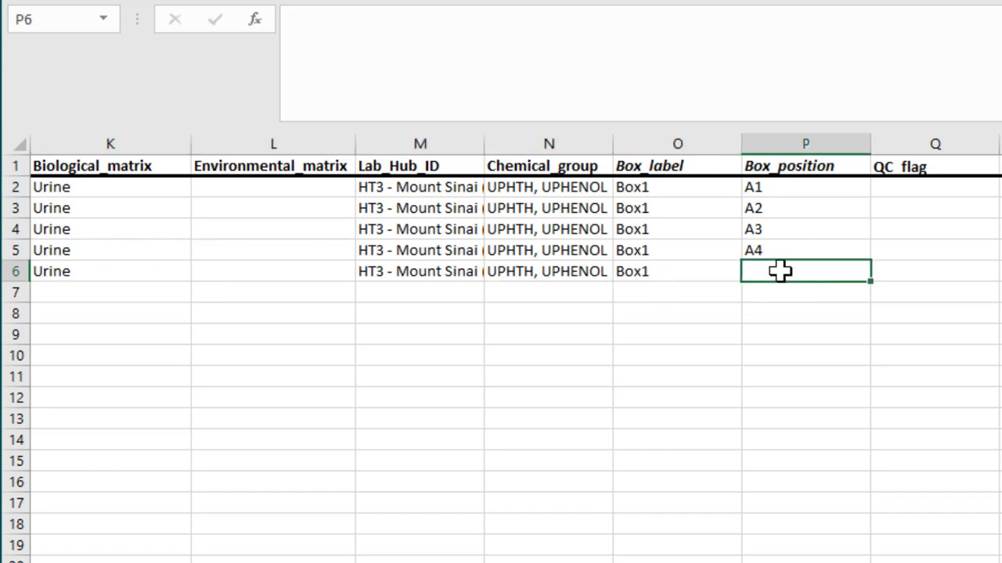
{"action": "type", "text": "B1"}
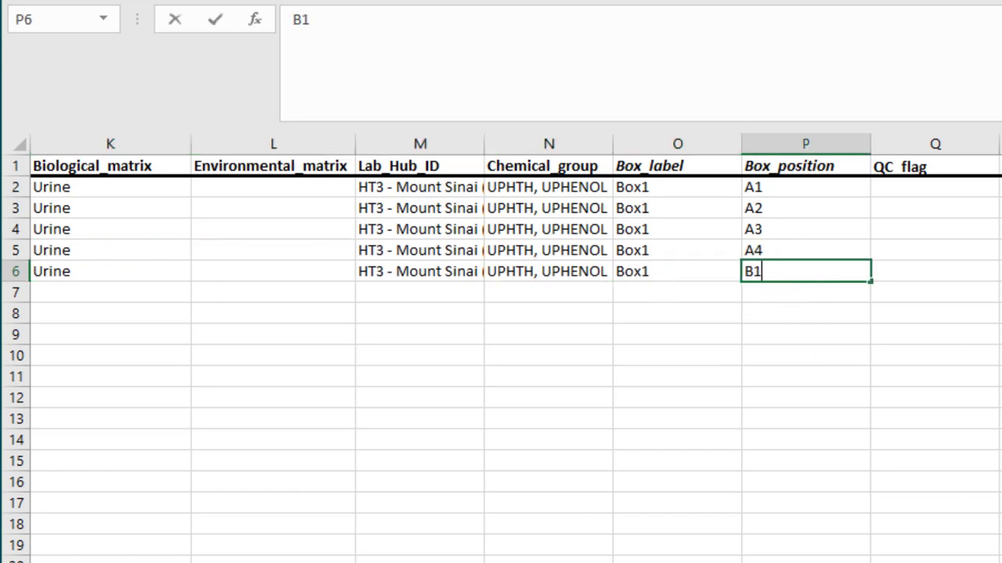
{"action": "scroll", "coordinate": [986, 270], "scroll_direction": "right", "scroll_amount": 2}
{"action": "key", "text": "ctrl+Return"}
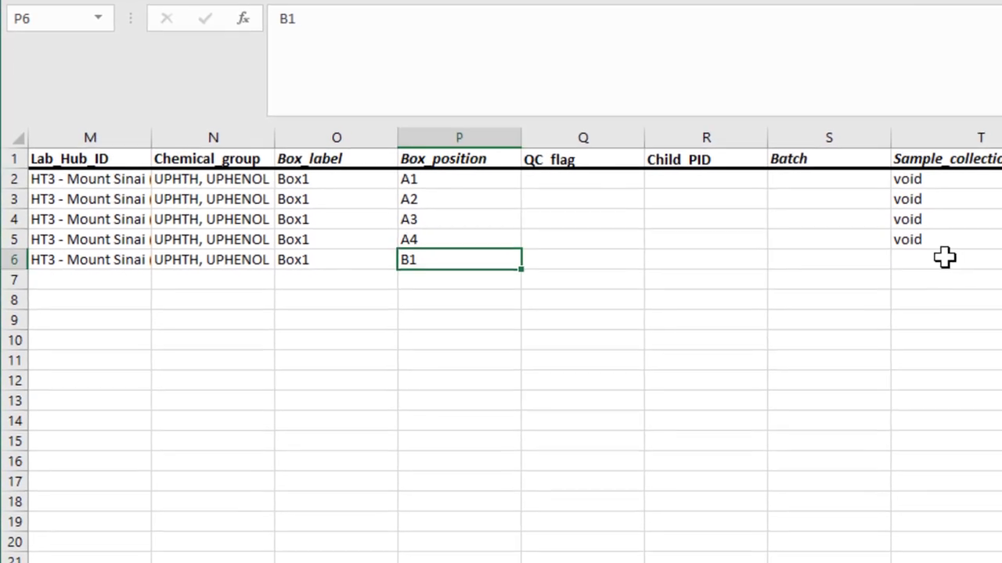
- Fill T6:Y6 for sample 3c with void, storage temperature -80C, 2 freeze-thaw cycles, 2ml tube and Dry ice
{"action": "left_click", "coordinate": [943, 260]}
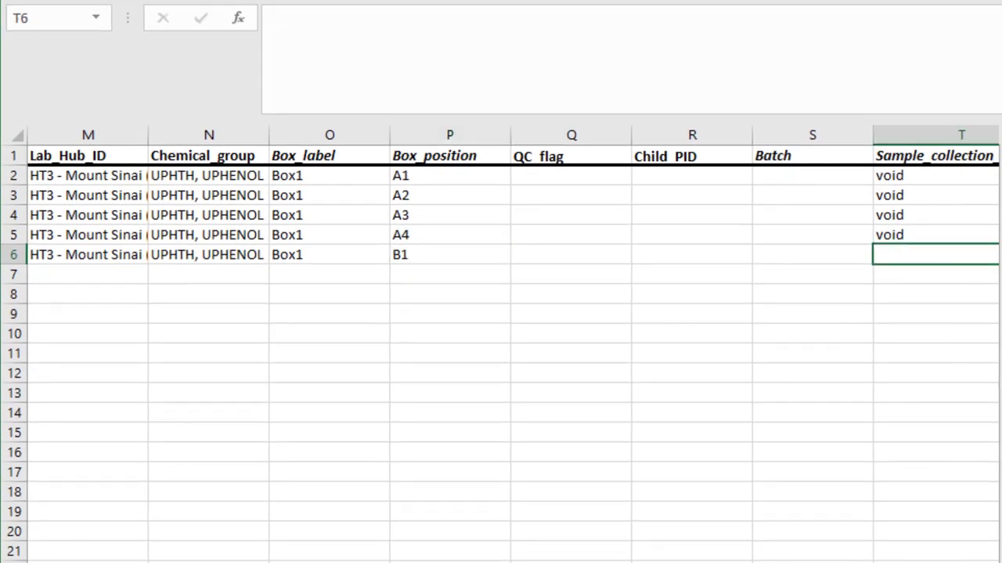
{"action": "left_click", "coordinate": [929, 257]}
{"action": "key", "text": "ctrl+v"}
{"action": "scroll", "coordinate": [501, 313], "scroll_direction": "right", "scroll_amount": 10}
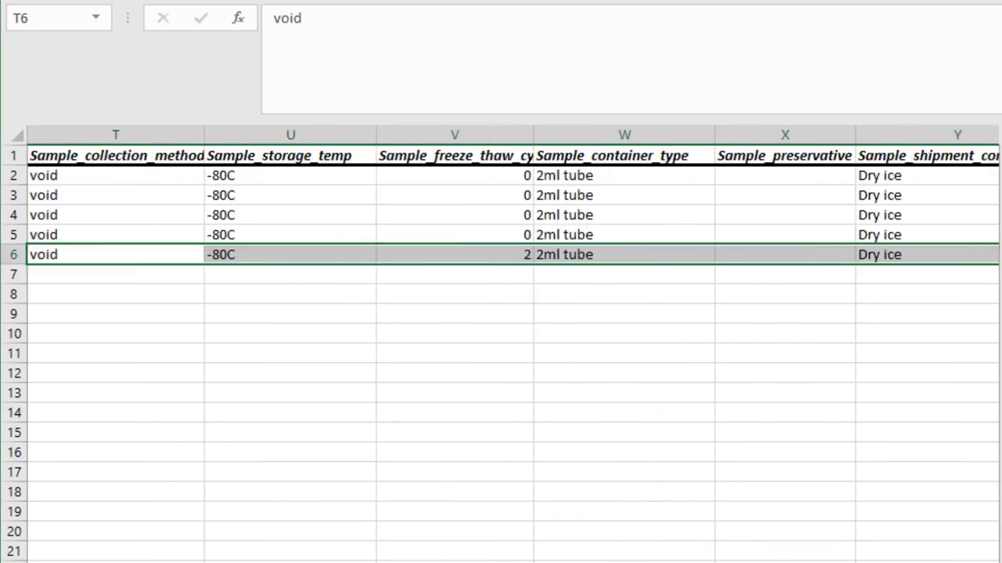
{"action": "scroll", "coordinate": [501, 313], "scroll_direction": "left", "scroll_amount": 5}
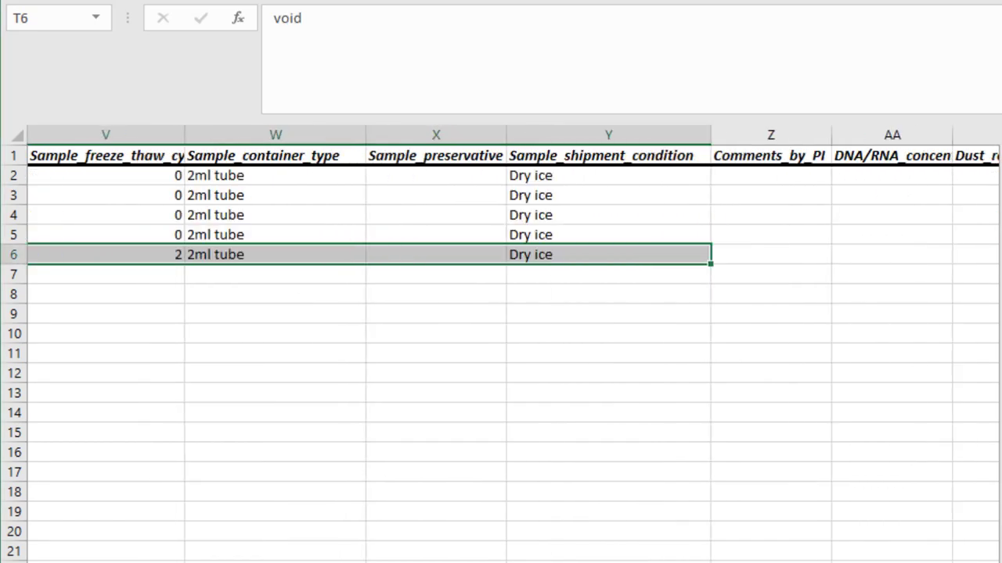
- Fill row 7 for sample 4a with SID H-BJSK4-U-00, quantity 0.95 ml, collection date 11/5/2018, timepoint baseline and shipment condition Dry ice
{"action": "left_click", "coordinate": [496, 127]}
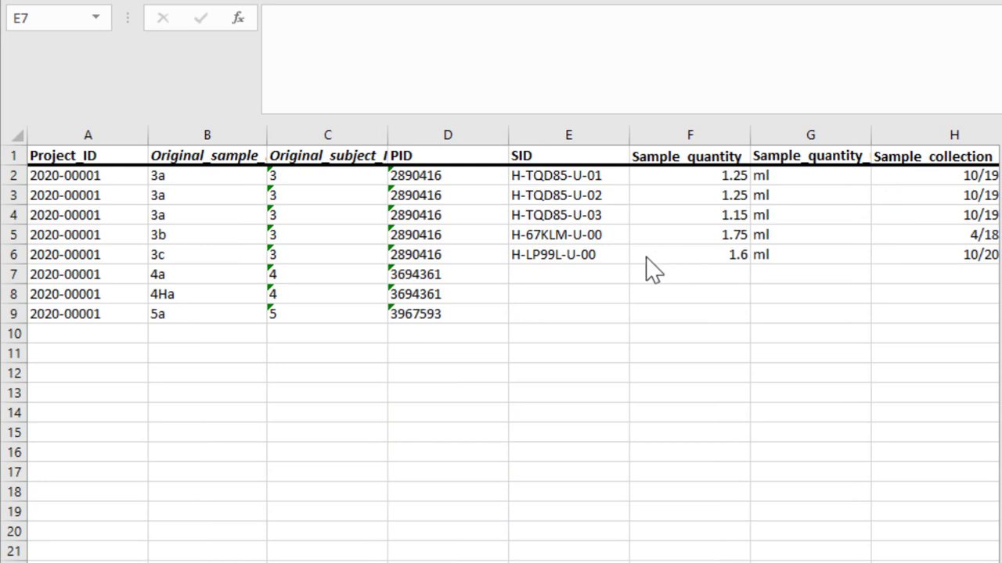
{"action": "left_click", "coordinate": [13, 274]}
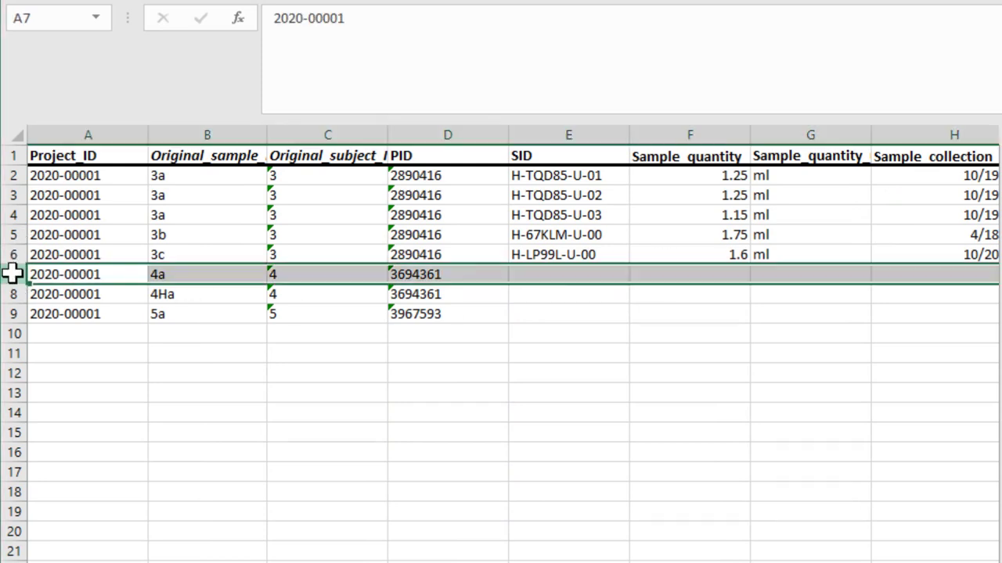
{"action": "left_click", "coordinate": [537, 273]}
{"action": "key", "text": "ctrl+shift+Right"}
{"action": "key", "text": "ctrl+v"}
{"action": "scroll", "coordinate": [501, 313], "scroll_direction": "right", "scroll_amount": 4}
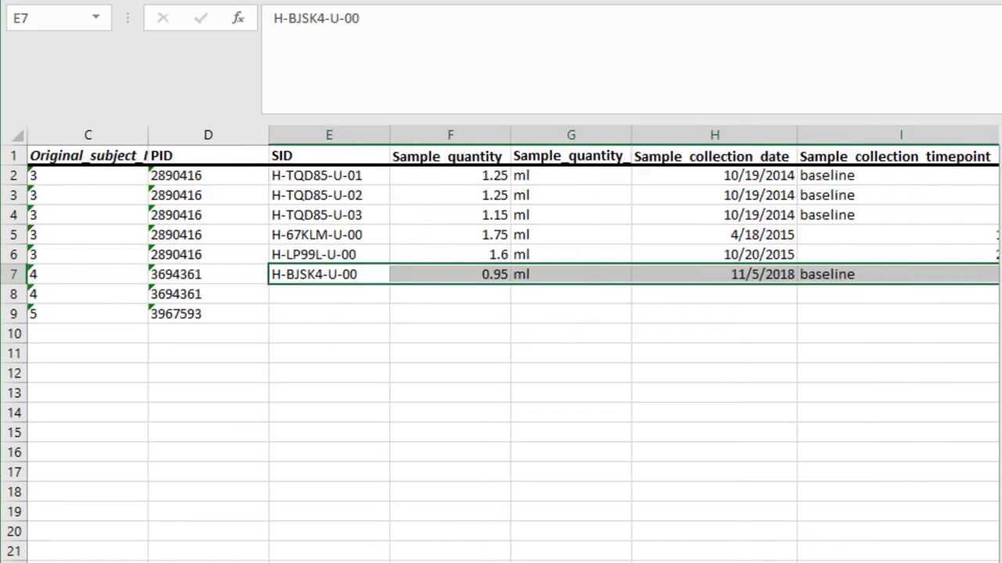
{"action": "left_click_drag", "start_coordinate": [716, 284], "coordinate": [806, 282]}
{"action": "scroll", "coordinate": [501, 352], "scroll_direction": "right", "scroll_amount": 6}
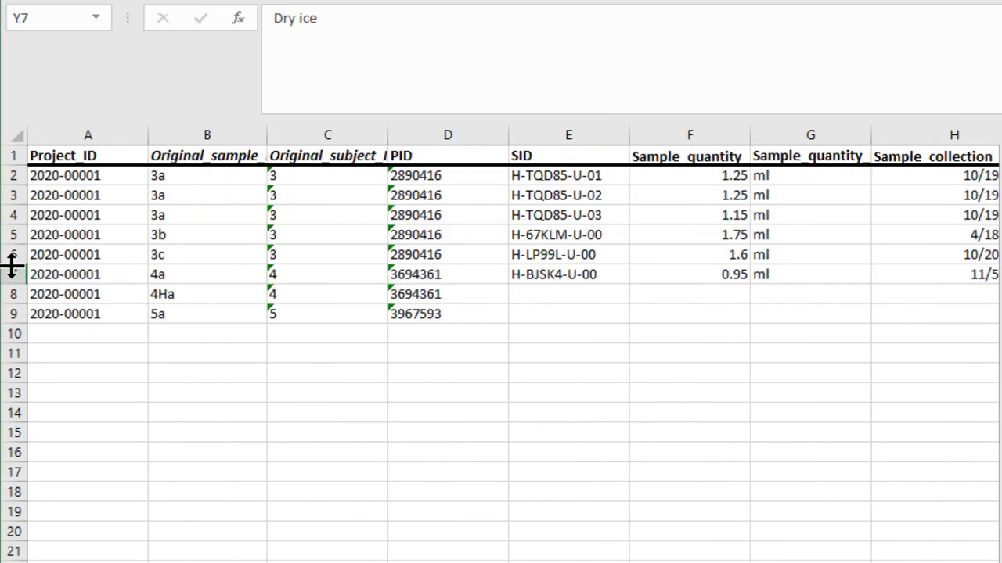
- Insert a blank row between sample 4a in row 7 and sample 4Ha
{"action": "left_click", "coordinate": [6, 273]}
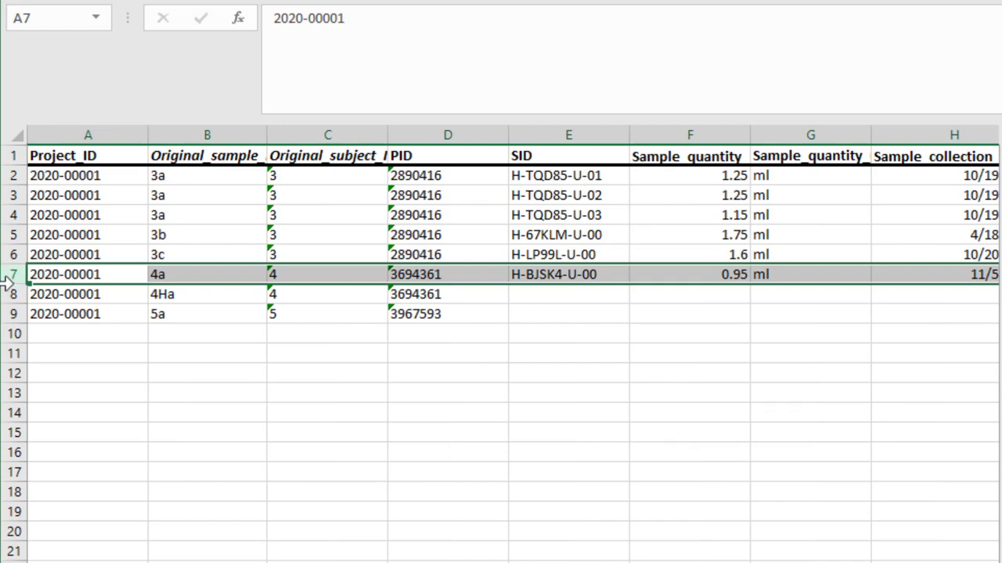
{"action": "right_click", "coordinate": [8, 294]}
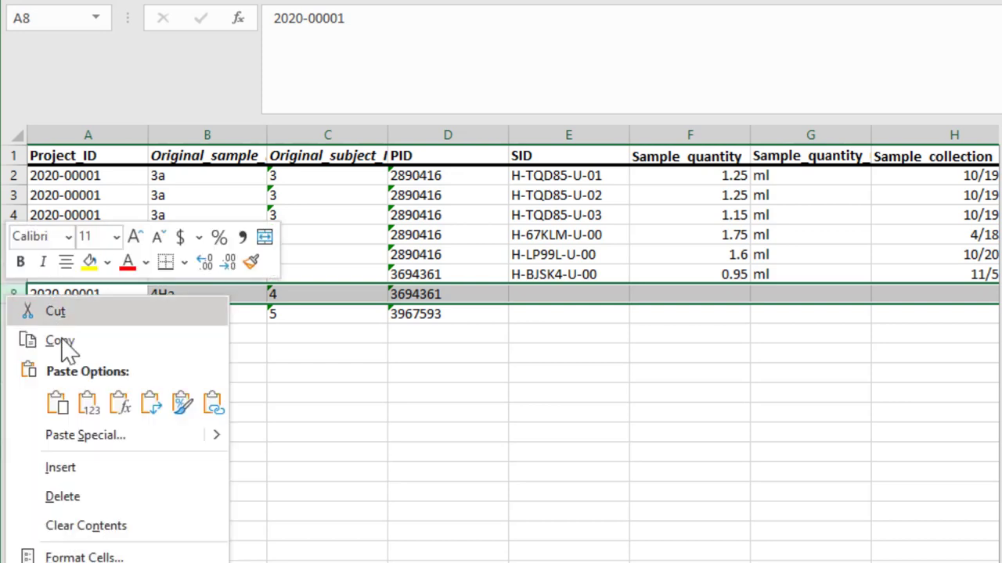
{"action": "left_click", "coordinate": [85, 473]}
- Copy sample 4a's project, sample, subject and PID cells from A7:D7 into row 8 and enter SID H-AAD93-U-00 in E8
{"action": "left_click", "coordinate": [86, 273]}
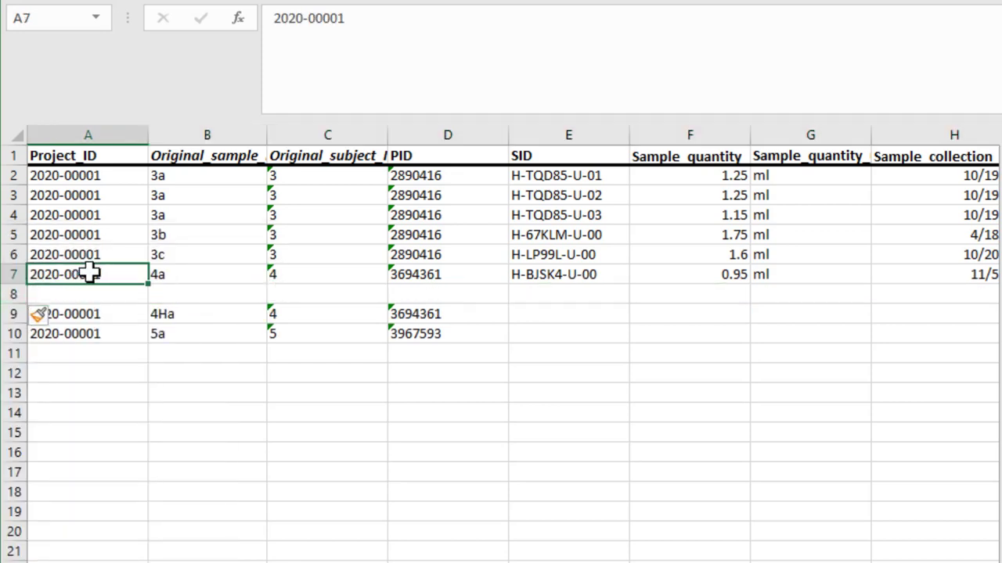
{"action": "left_click_drag", "start_coordinate": [108, 272], "coordinate": [393, 274]}
{"action": "key", "text": "ctrl+c"}
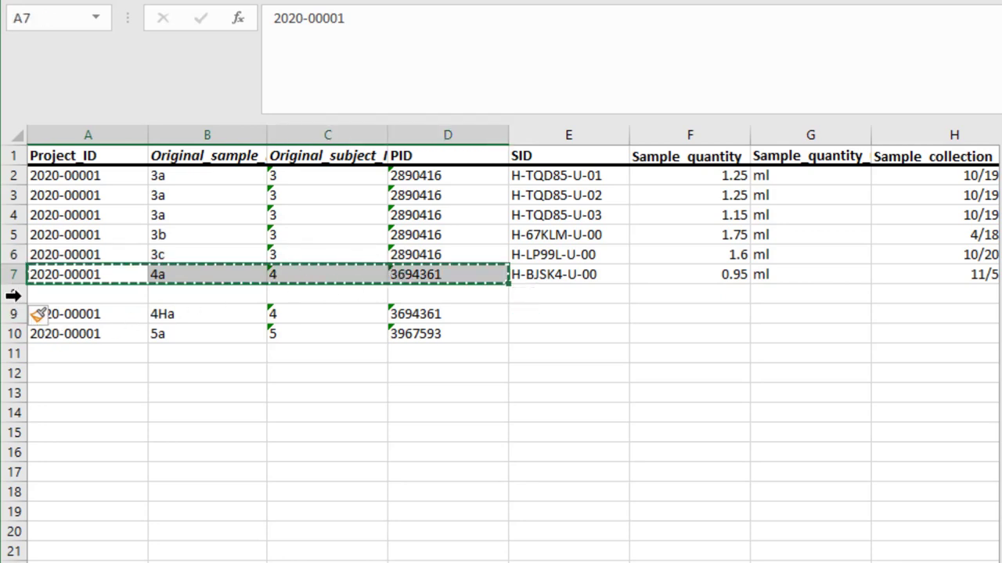
{"action": "left_click", "coordinate": [74, 293]}
{"action": "key", "text": "ctrl+v"}
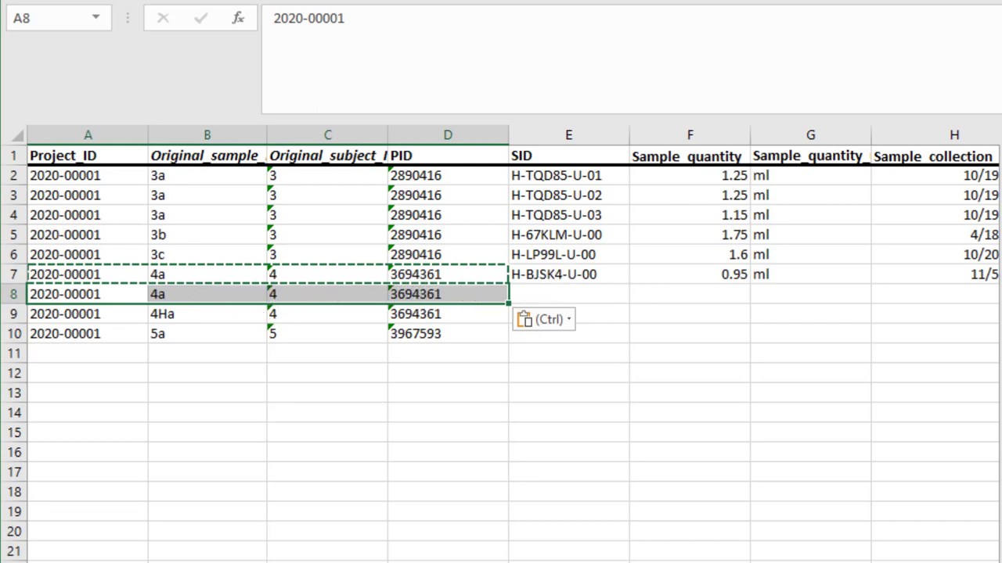
{"action": "left_click", "coordinate": [546, 295]}
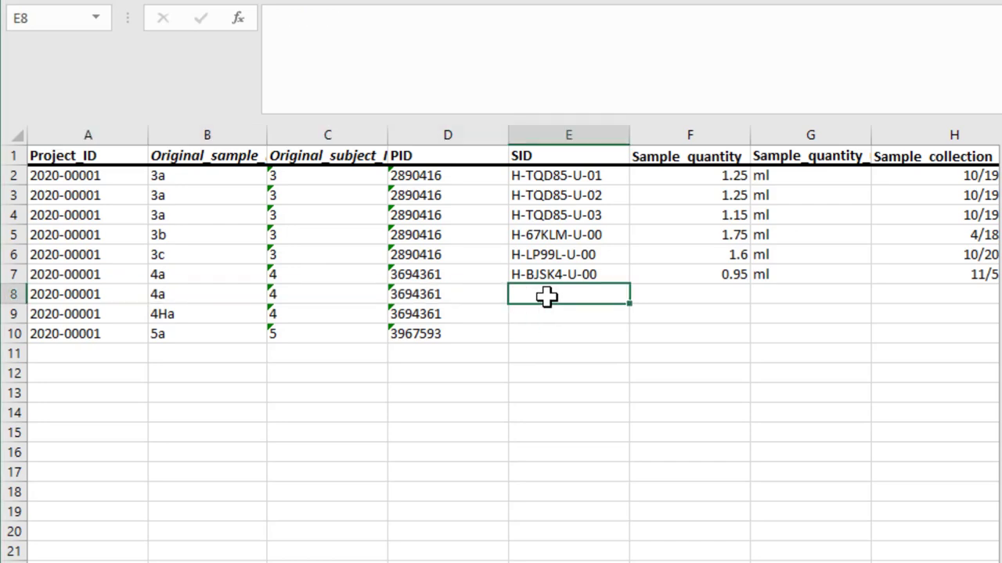
{"action": "key", "text": "ctrl+v"}
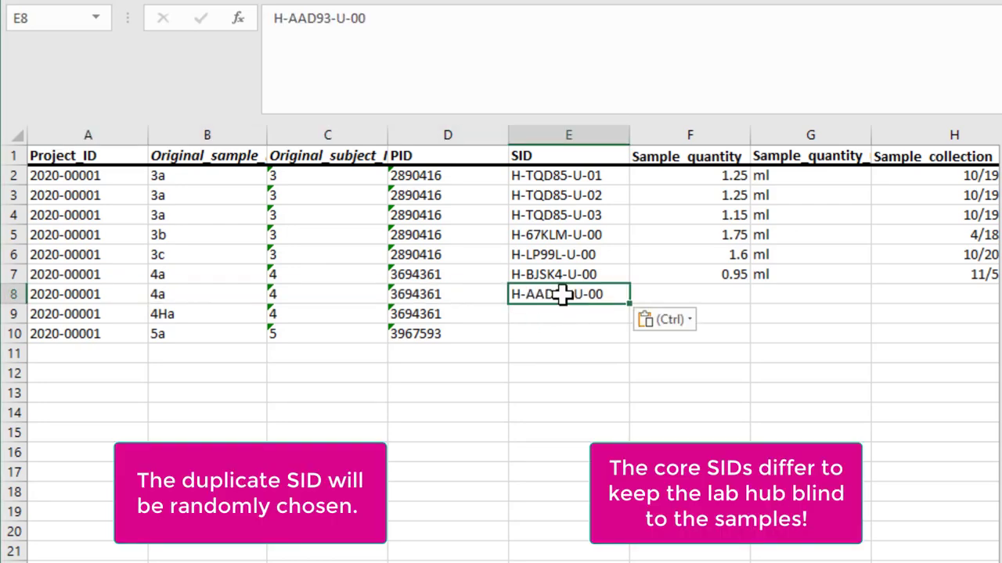
- Fill F8:J8 for the duplicate sample 4a with quantity 1 ml, collection date 11/5/2018, timepoint baseline and unit visit
{"action": "left_click_drag", "start_coordinate": [564, 274], "coordinate": [576, 290]}
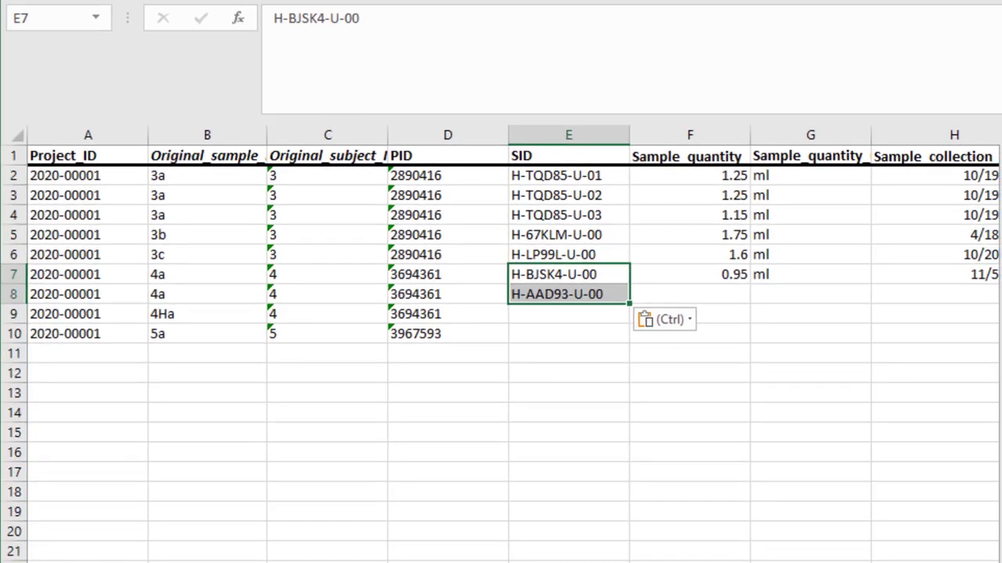
{"action": "left_click", "coordinate": [716, 294]}
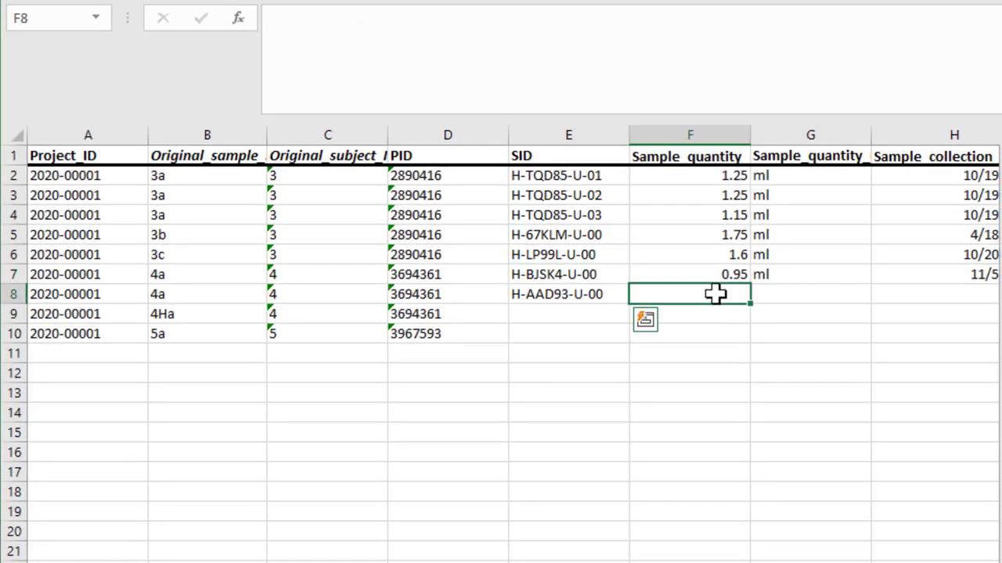
{"action": "key", "text": "ctrl+v"}
{"action": "scroll", "coordinate": [378, 358], "scroll_direction": "right", "scroll_amount": 4}
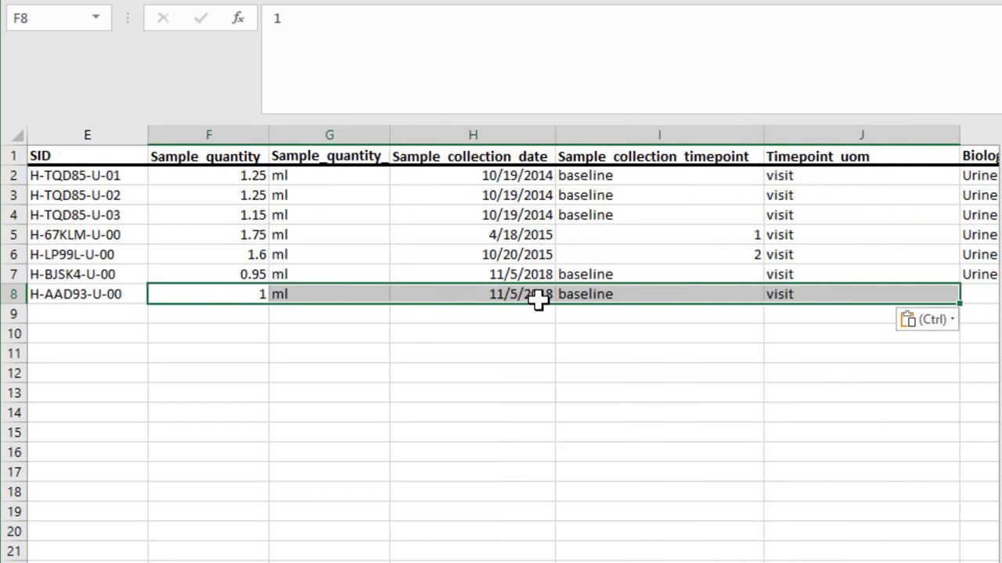
{"action": "left_click", "coordinate": [537, 293]}
{"action": "left_click_drag", "start_coordinate": [514, 280], "coordinate": [770, 295]}
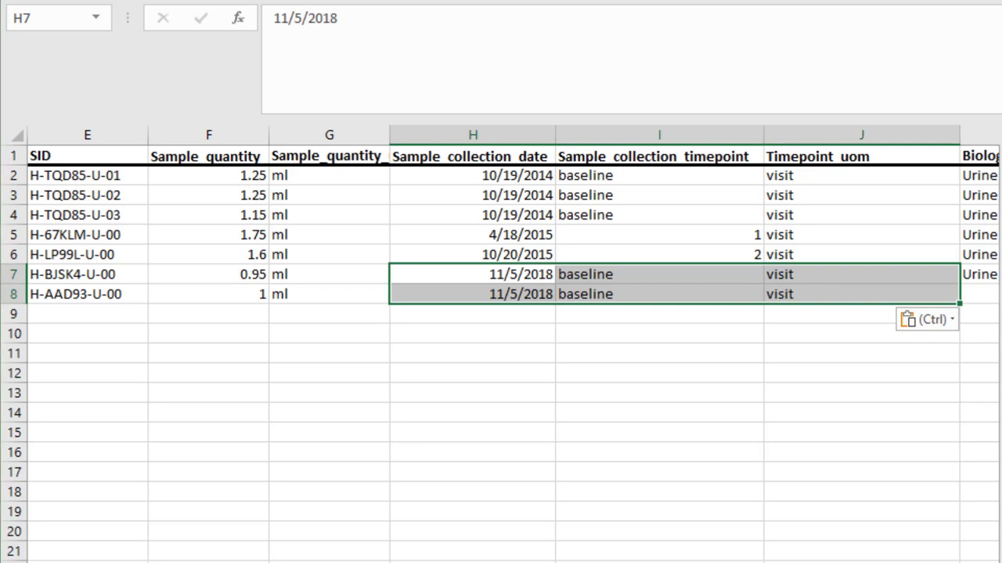
- Copy sample 4a's biological matrix, environmental matrix, lab hub and chemical group cells from K7:N7 into row 8
{"action": "scroll", "coordinate": [478, 324], "scroll_direction": "right", "scroll_amount": 5}
{"action": "left_click_drag", "start_coordinate": [277, 268], "coordinate": [760, 269]}
{"action": "key", "text": "ctrl+c"}
{"action": "left_click", "coordinate": [270, 292]}
{"action": "key", "text": "shift+Right"}
{"action": "key", "text": "shift+Right"}
{"action": "key", "text": "shift+Right"}
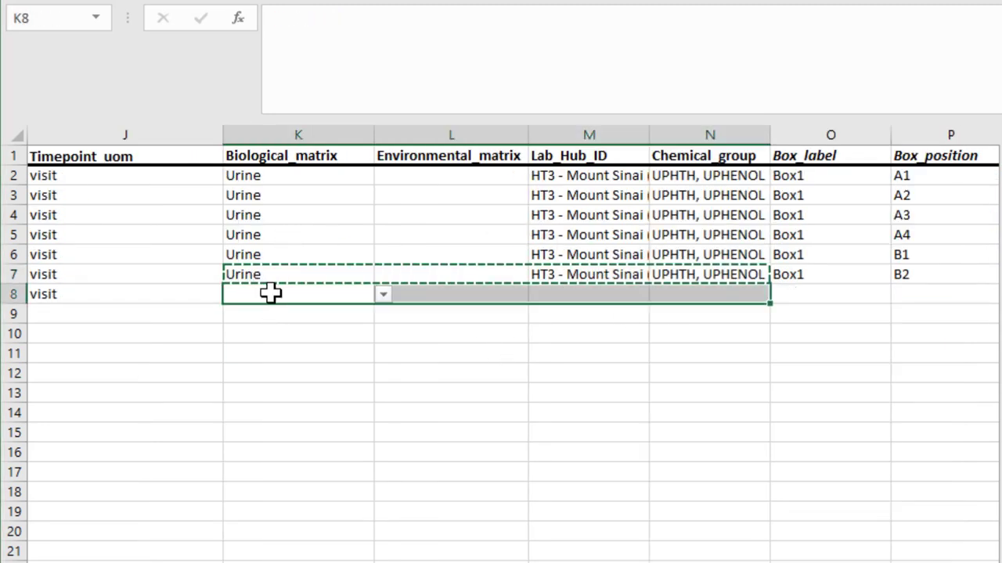
{"action": "key", "text": "ctrl+v"}
- Copy the Box1 label from O7 into O8 and enter box position B3 in P8
{"action": "left_click", "coordinate": [811, 278]}
{"action": "key", "text": "ctrl+c"}
{"action": "left_click", "coordinate": [831, 300]}
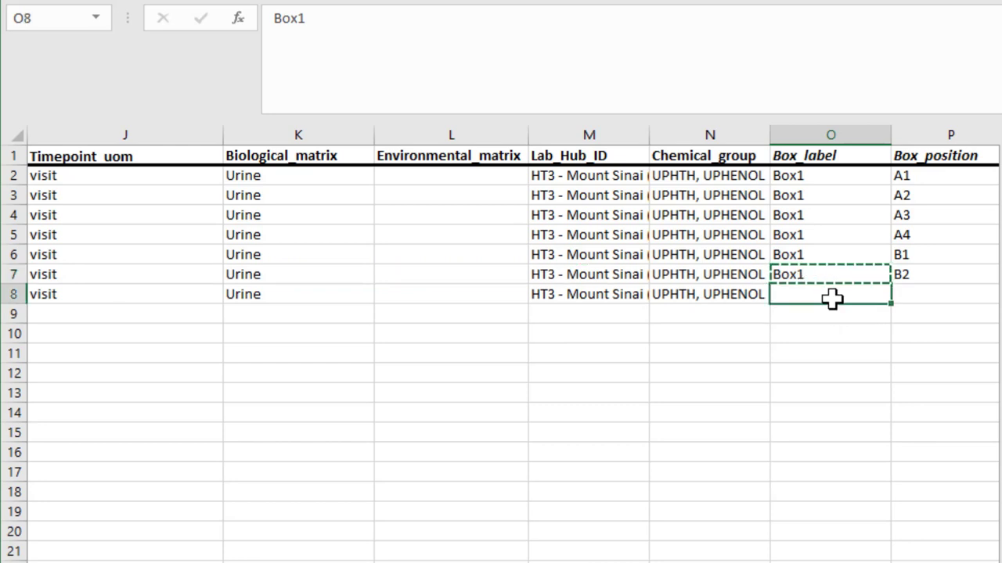
{"action": "key", "text": "ctrl+v"}
{"action": "left_click", "coordinate": [913, 290]}
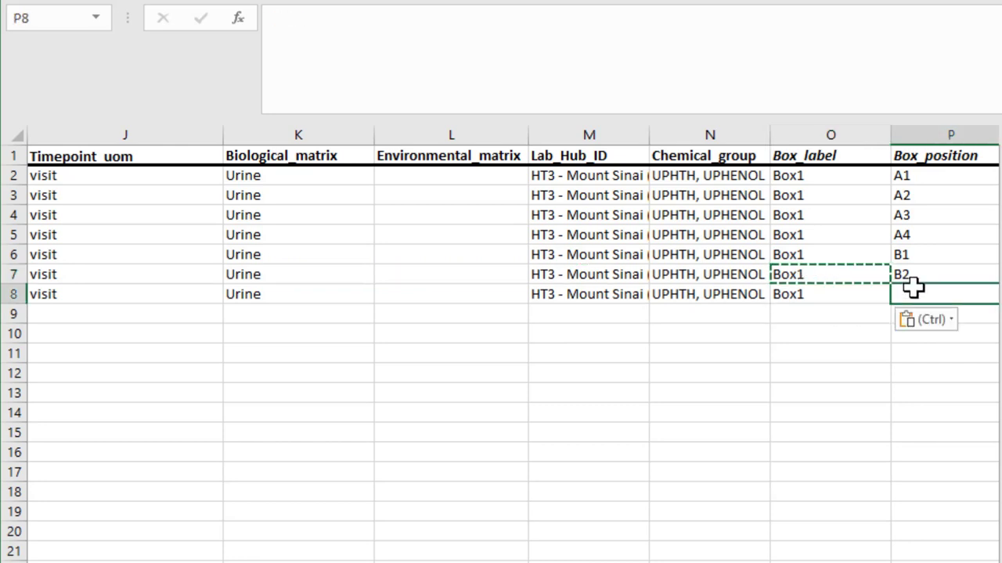
{"action": "type", "text": "B3"}
{"action": "key", "text": "alt+Tab"}
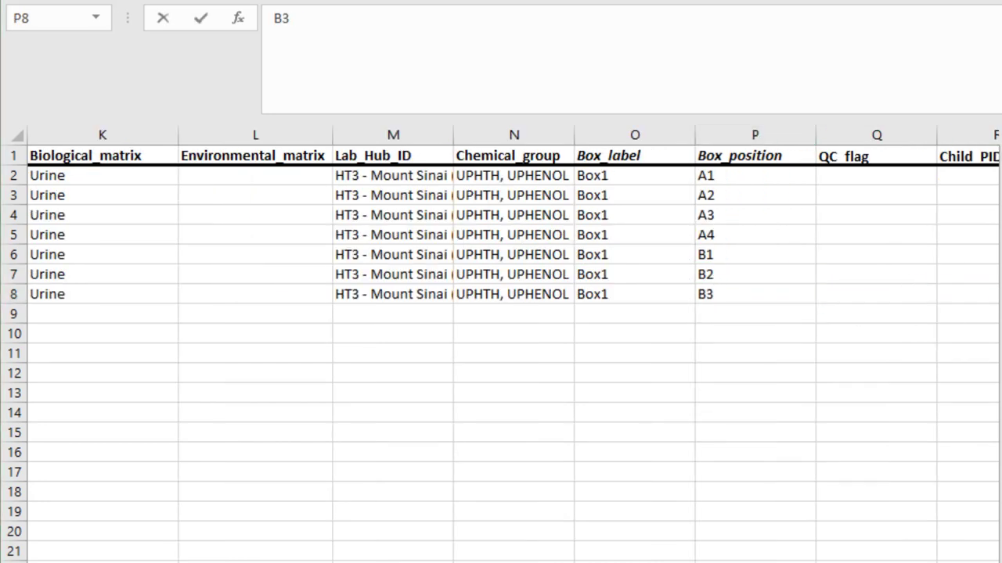
{"action": "key", "text": "alt+Tab"}
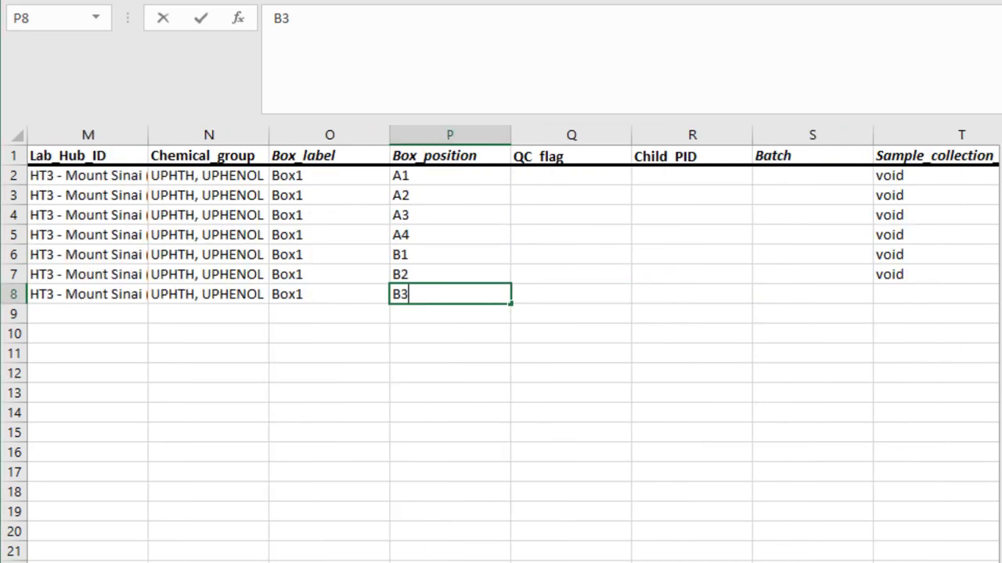
- Flag the second 4a sample as a duplicate by entering DUP in QC_flag cell Q8
{"action": "left_click", "coordinate": [608, 295]}
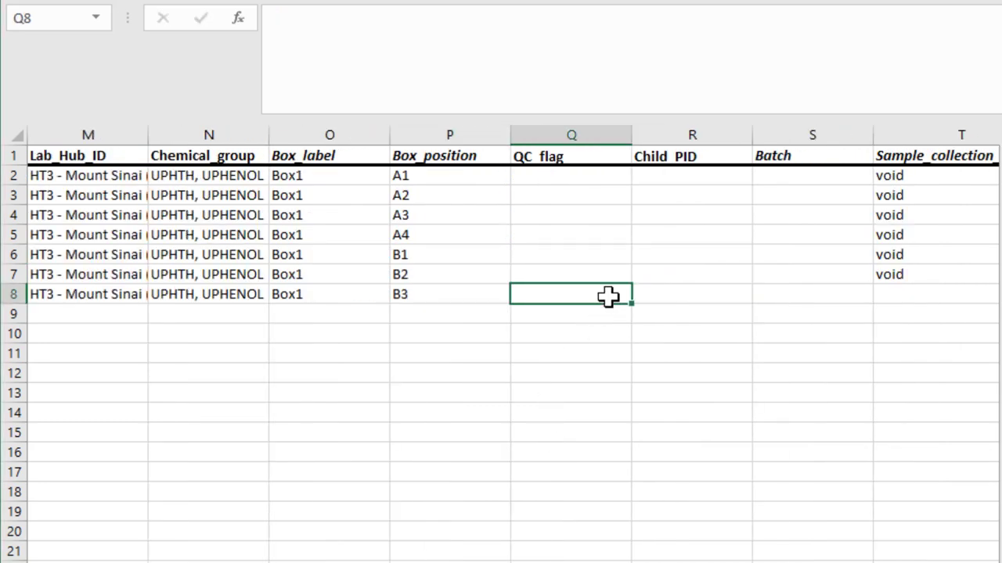
{"action": "type", "text": "DUP"}
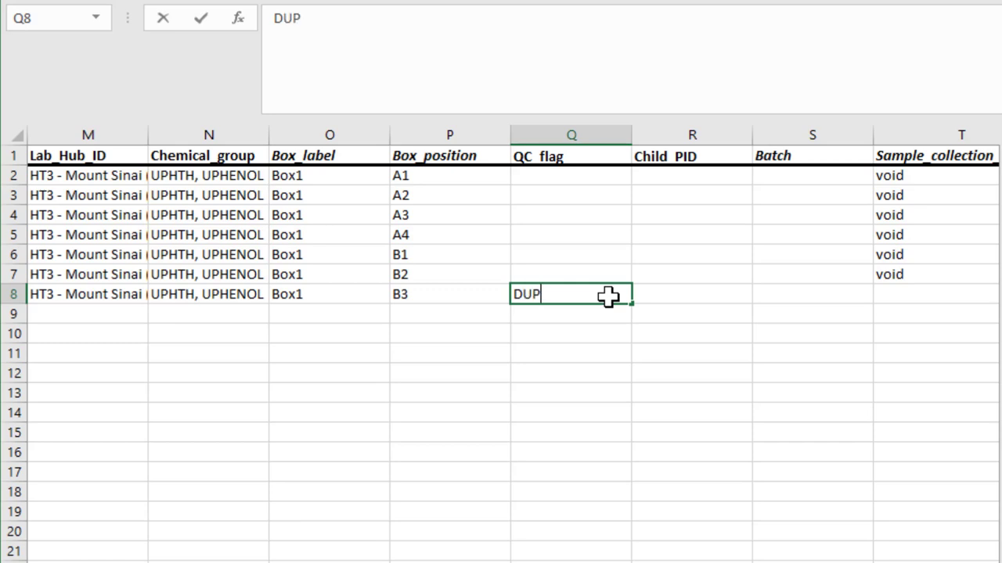
{"action": "left_click", "coordinate": [601, 134]}
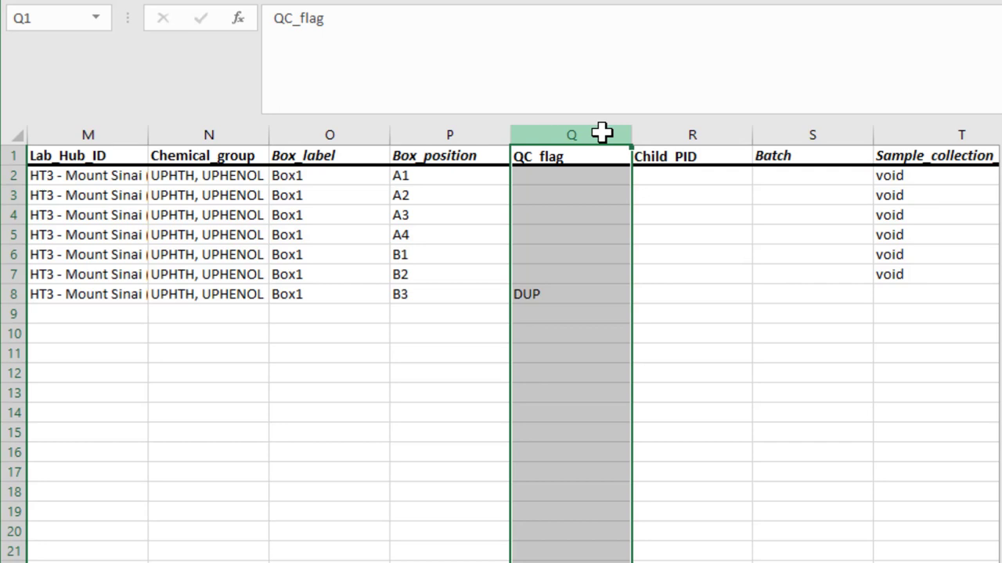
{"action": "left_click", "coordinate": [8, 275]}
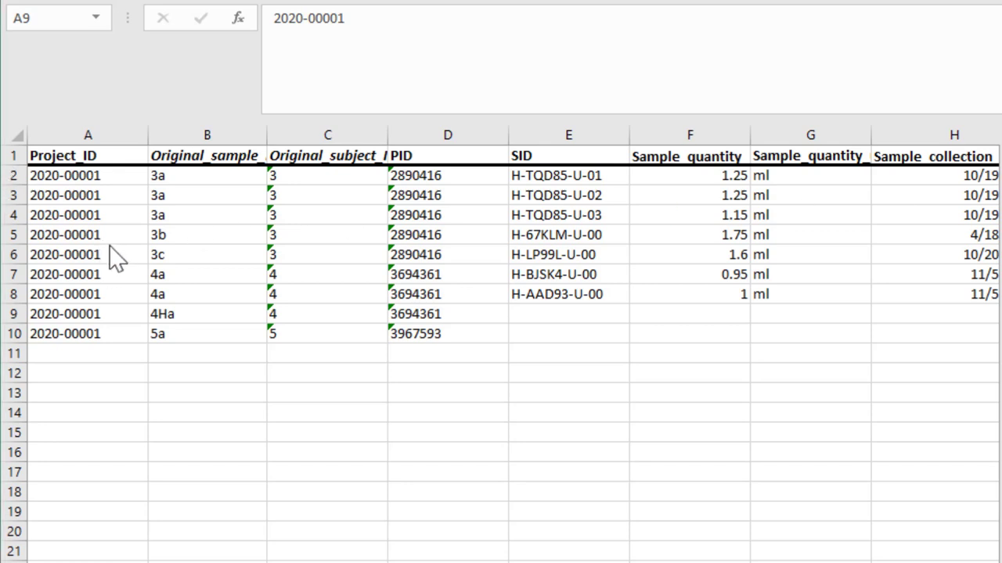
- Insert a blank row above sample 4Ha and copy the project ID from A8 into A9
{"action": "key", "text": "shift+space"}
{"action": "right_click", "coordinate": [24, 316]}
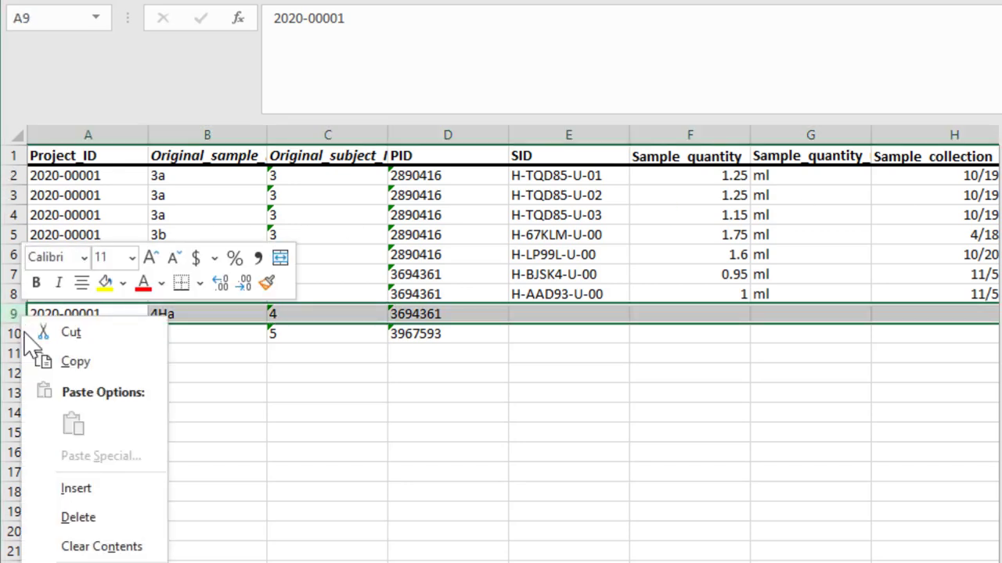
{"action": "left_click", "coordinate": [72, 487]}
{"action": "left_click", "coordinate": [89, 288]}
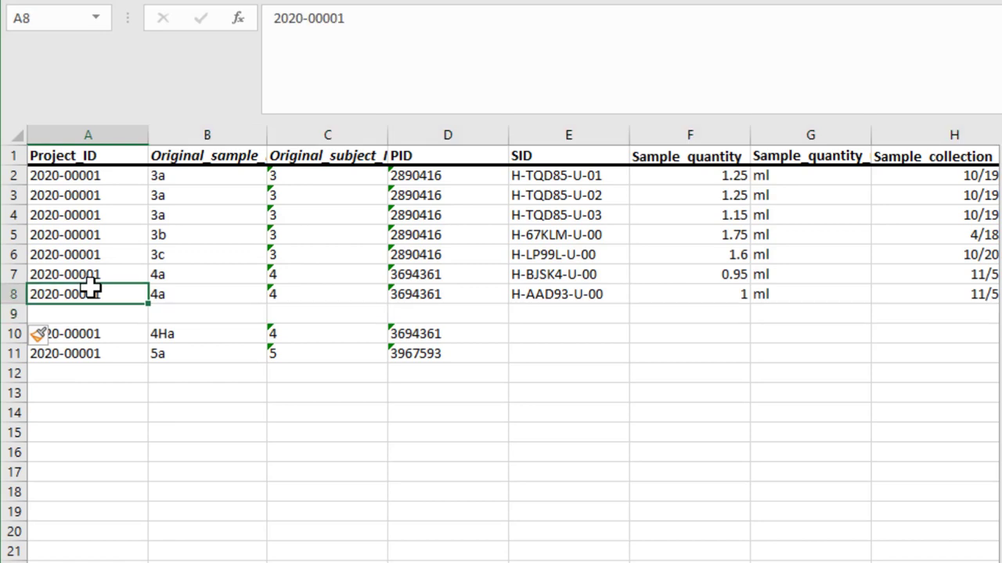
{"action": "key", "text": "ctrl+c"}
{"action": "left_click", "coordinate": [91, 315]}
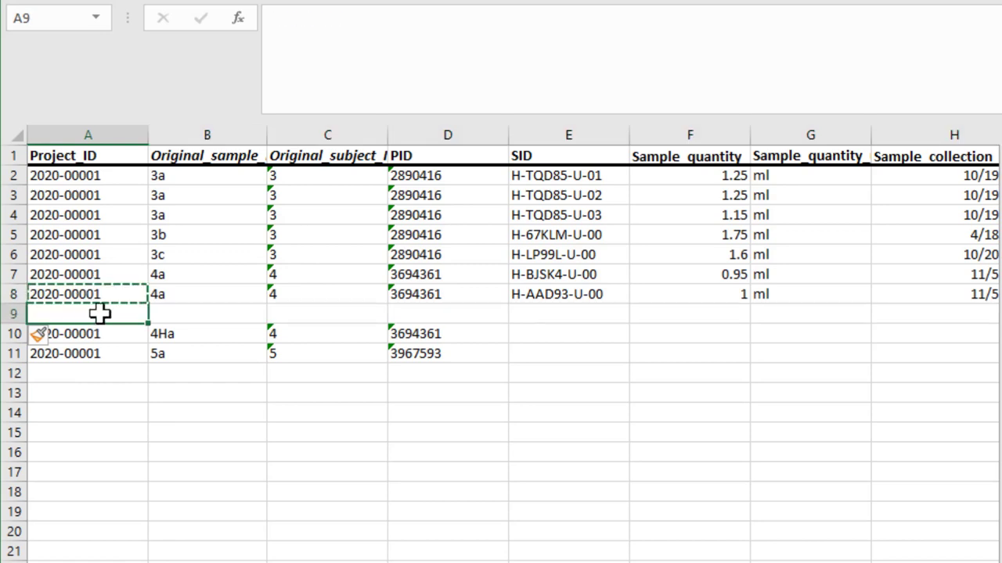
{"action": "key", "text": "ctrl+v"}
- Enter NIST_SRM3673 as the original sample ID in B9
{"action": "left_click", "coordinate": [192, 314]}
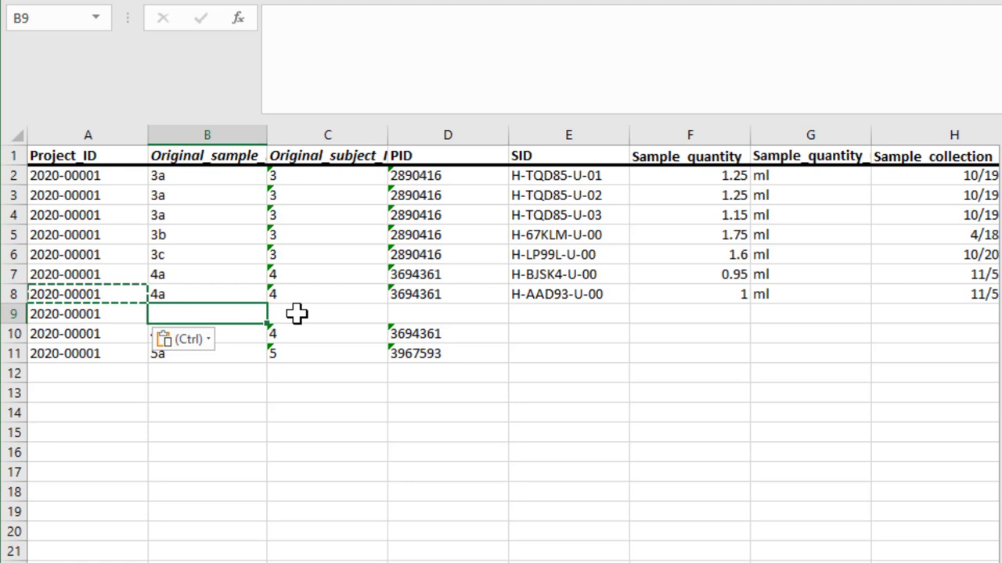
{"action": "type", "text": "Nist"}
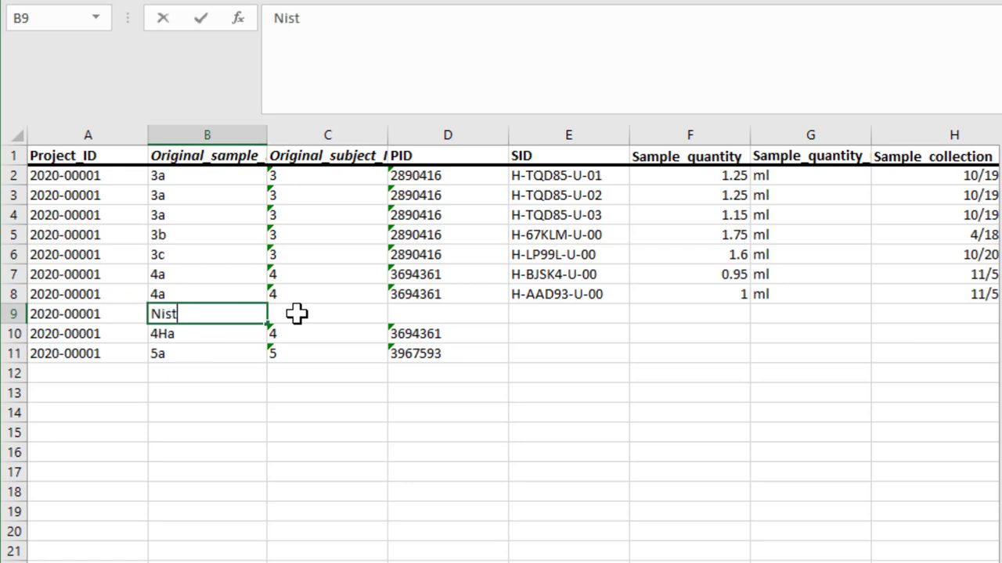
{"action": "key", "text": "BackSpace"}
{"action": "key", "text": "BackSpace"}
{"action": "key", "text": "BackSpace"}
{"action": "type", "text": "NIST_SRM"}
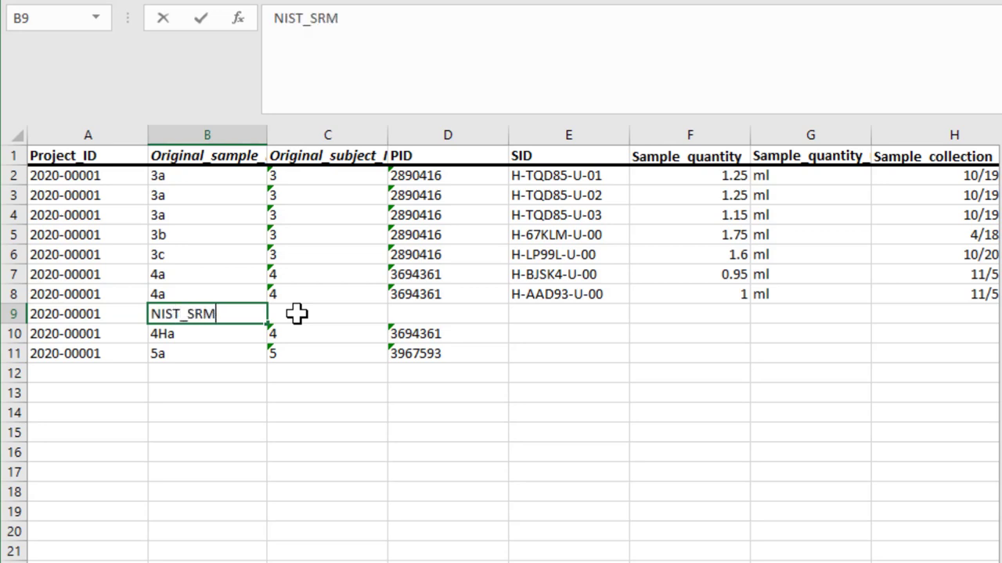
{"action": "type", "text": "3673."}
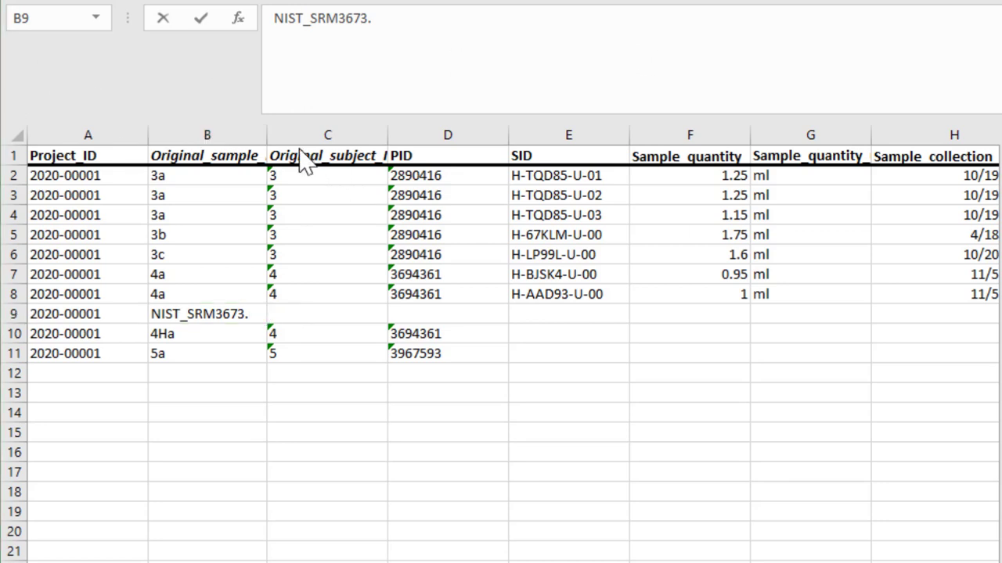
{"action": "left_click", "coordinate": [247, 308]}
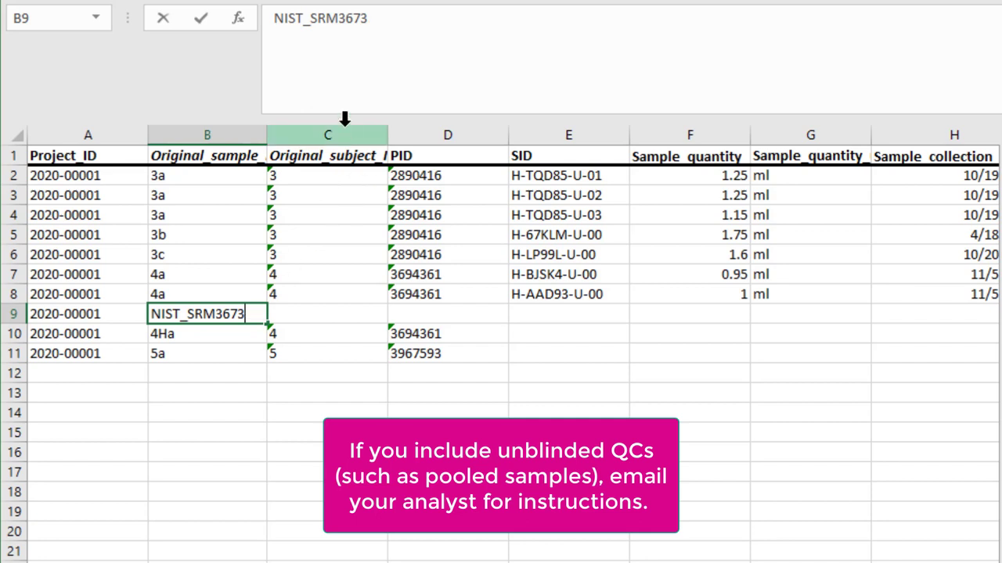
{"action": "type", "text": "NIST_SRM3673"}
{"action": "key", "text": "Return"}
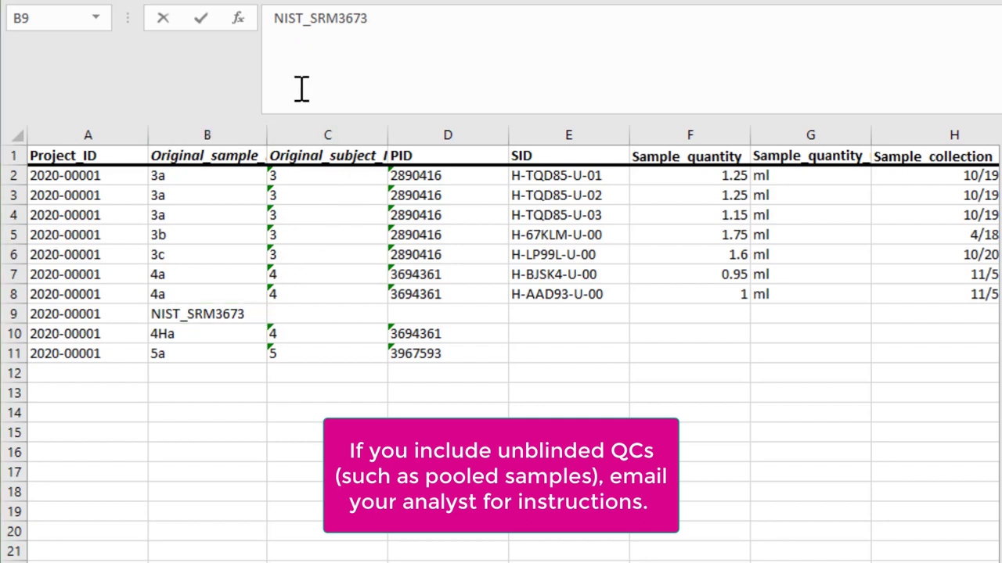
- Fill E9:G9 for the NIST sample with SID H-B874P-U-00 and quantity 0.5 ml, leaving the subject ID and PID blank
{"action": "left_click_drag", "start_coordinate": [335, 134], "coordinate": [443, 136]}
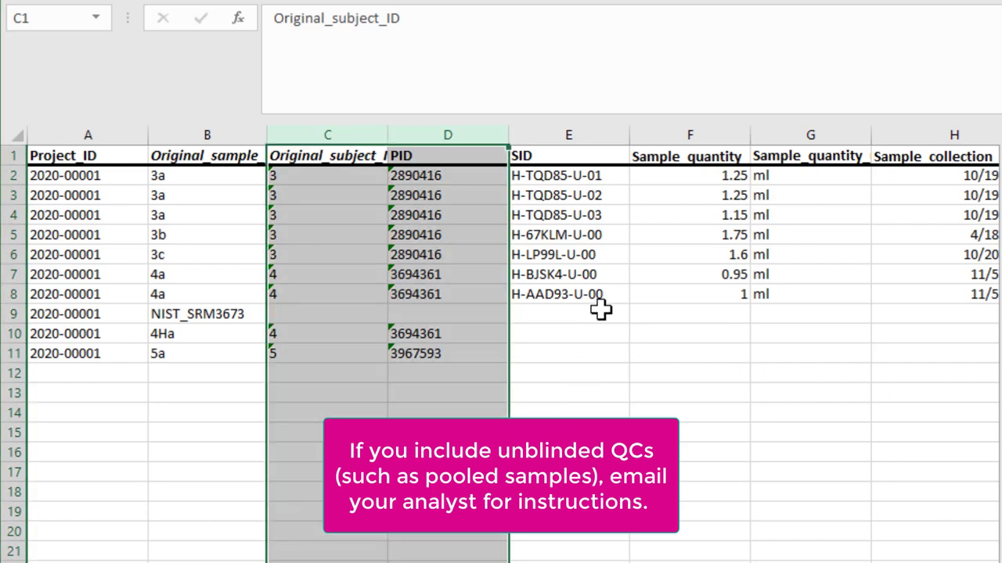
{"action": "left_click", "coordinate": [598, 311]}
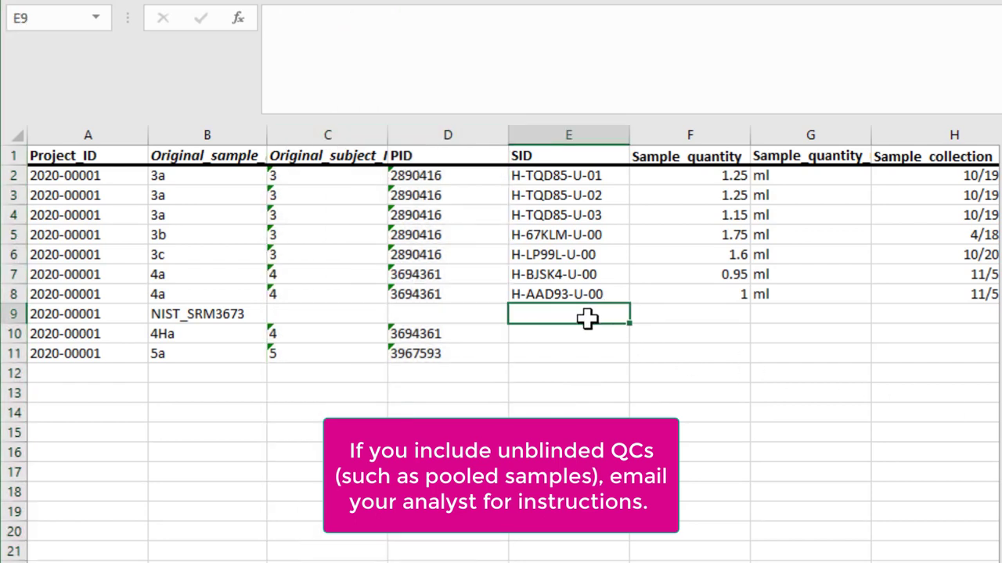
{"action": "key", "text": "ctrl+v"}
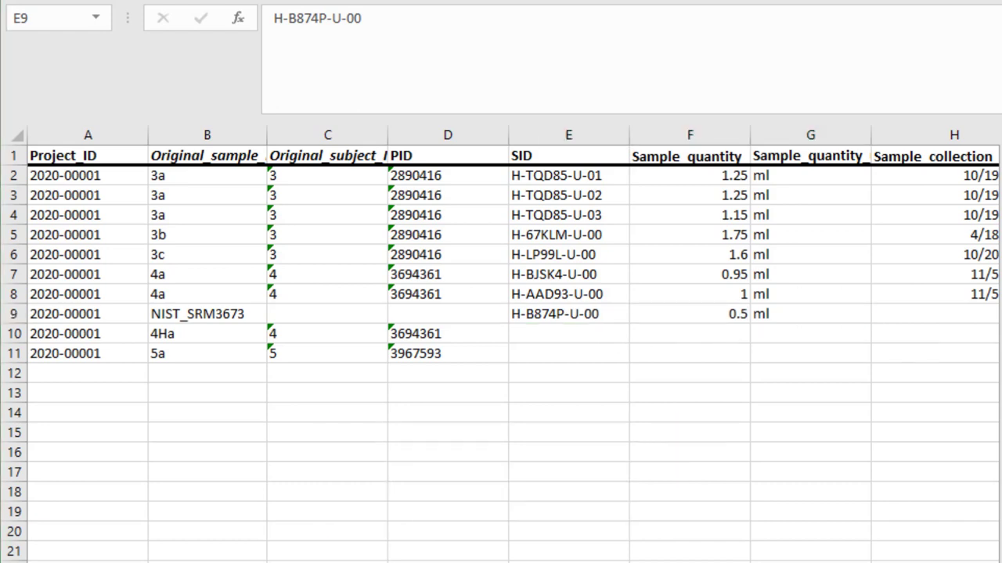
- Copy the matrix, lab hub, chemical group and box label cells from K8:O8 into row 9
{"action": "scroll", "coordinate": [501, 345], "scroll_direction": "right", "scroll_amount": 2}
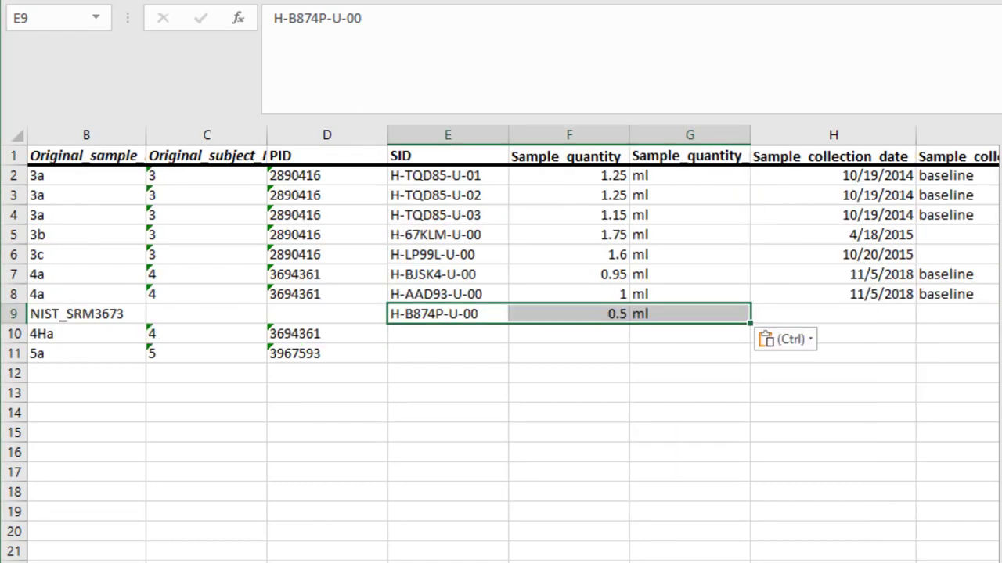
{"action": "scroll", "coordinate": [501, 345], "scroll_direction": "right", "scroll_amount": 3}
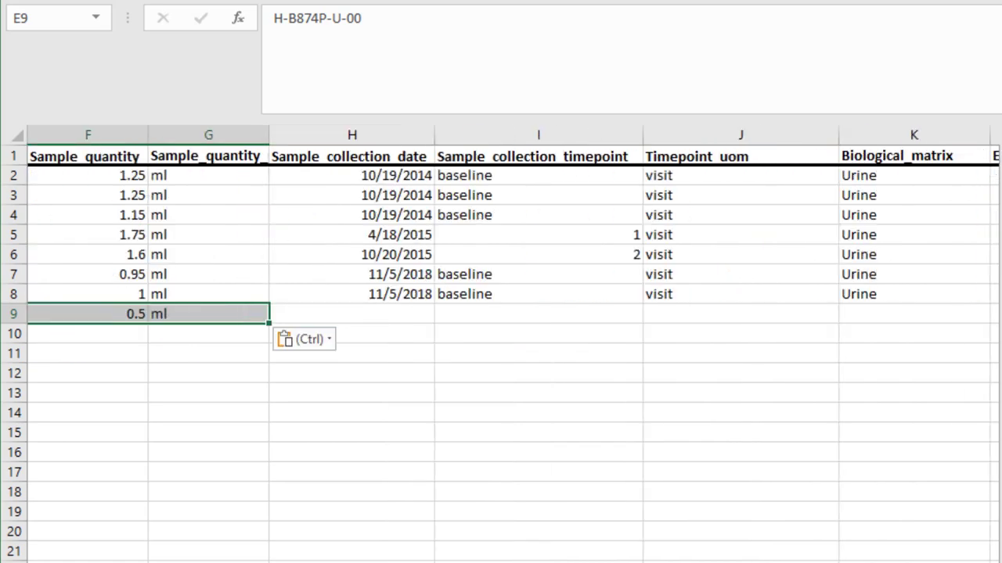
{"action": "scroll", "coordinate": [501, 344], "scroll_direction": "right", "scroll_amount": 2}
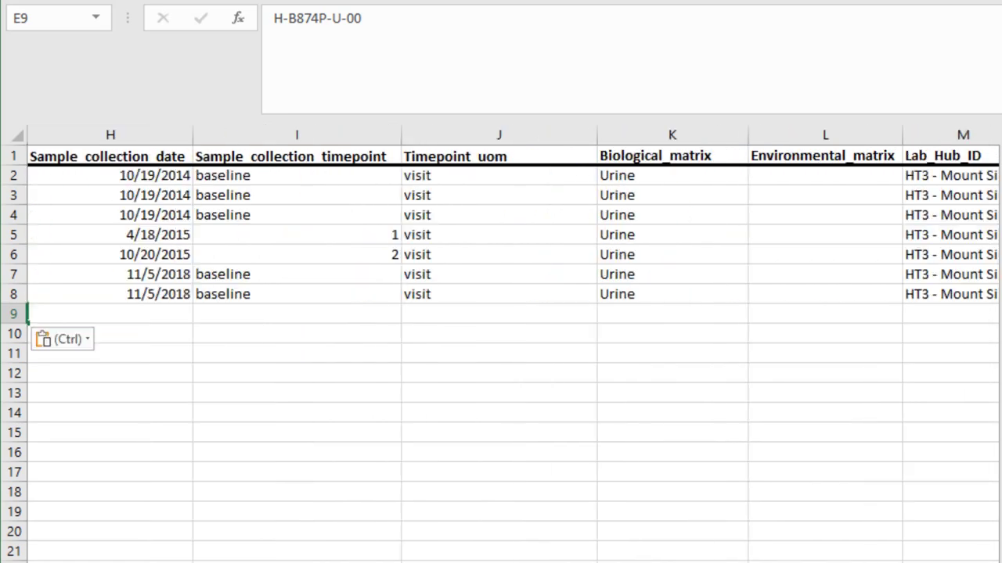
{"action": "left_click", "coordinate": [651, 297]}
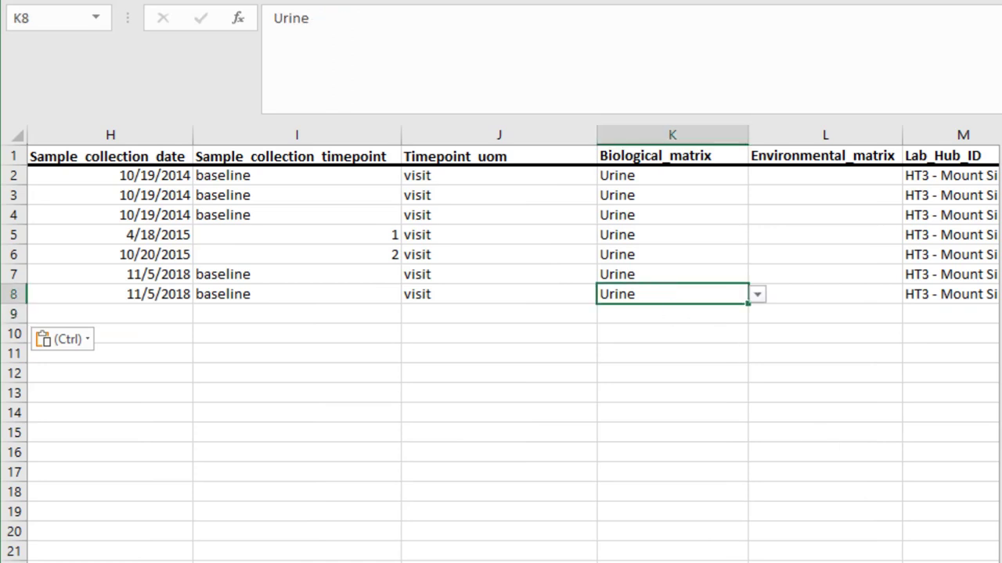
{"action": "scroll", "coordinate": [500, 345], "scroll_direction": "right", "scroll_amount": 2}
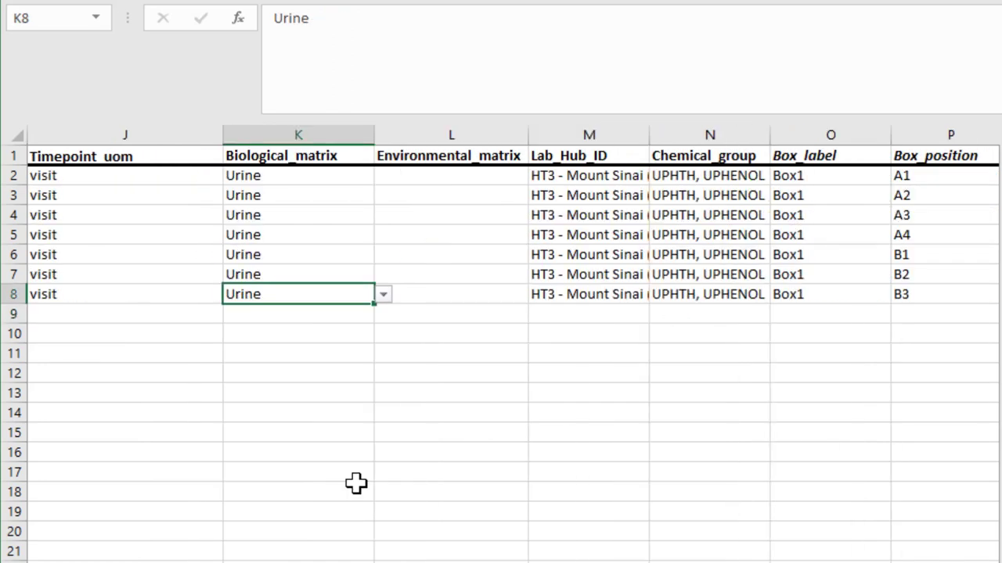
{"action": "left_click_drag", "start_coordinate": [340, 298], "coordinate": [853, 295]}
{"action": "key", "text": "ctrl+c"}
{"action": "left_click", "coordinate": [330, 314]}
{"action": "key", "text": "ctrl+v"}
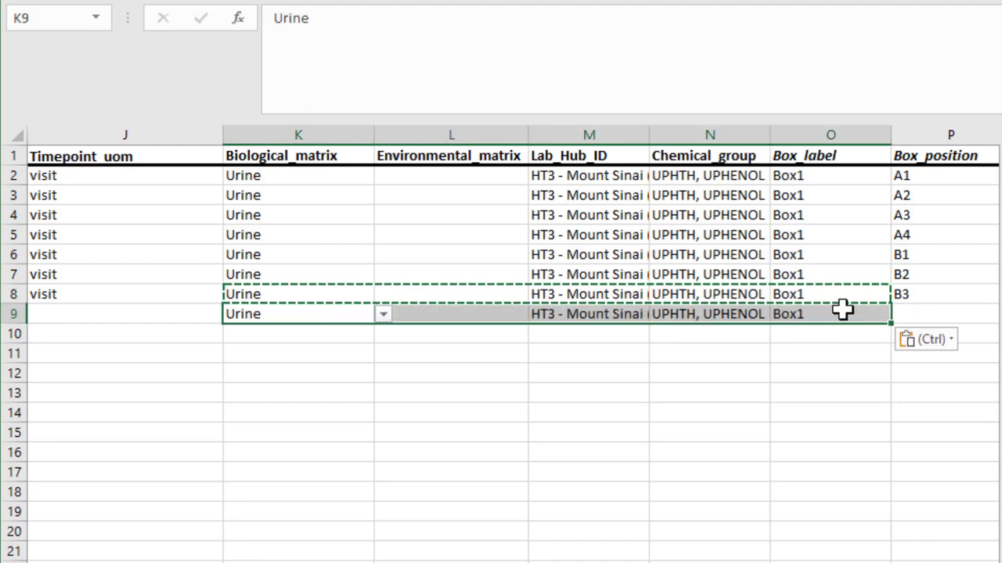
- Enter box position B4 in P9 and QC flag QC in Q9 for the NIST sample
{"action": "left_click", "coordinate": [927, 310]}
{"action": "type", "text": "B4"}
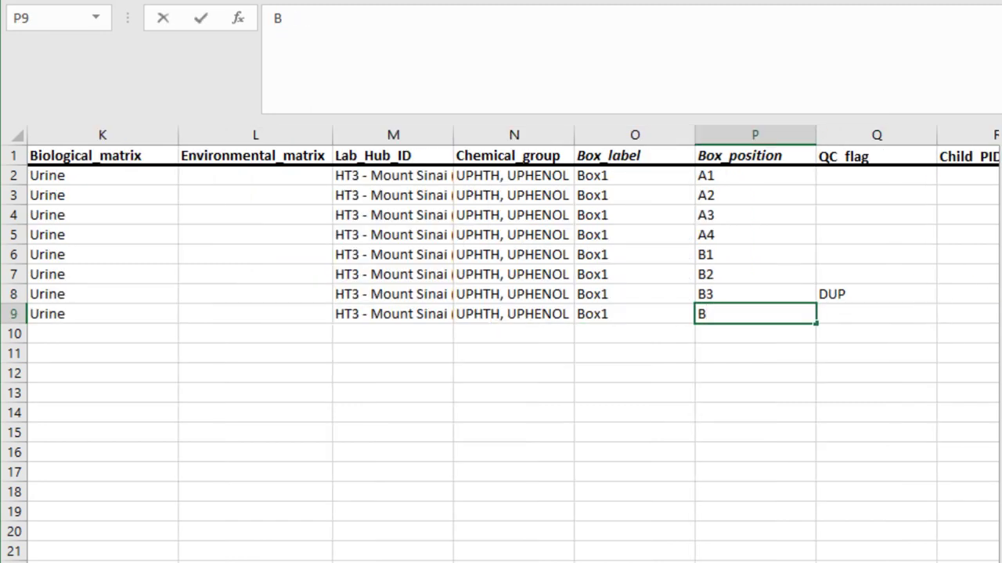
{"action": "left_click", "coordinate": [859, 316]}
{"action": "type", "text": "QC"}
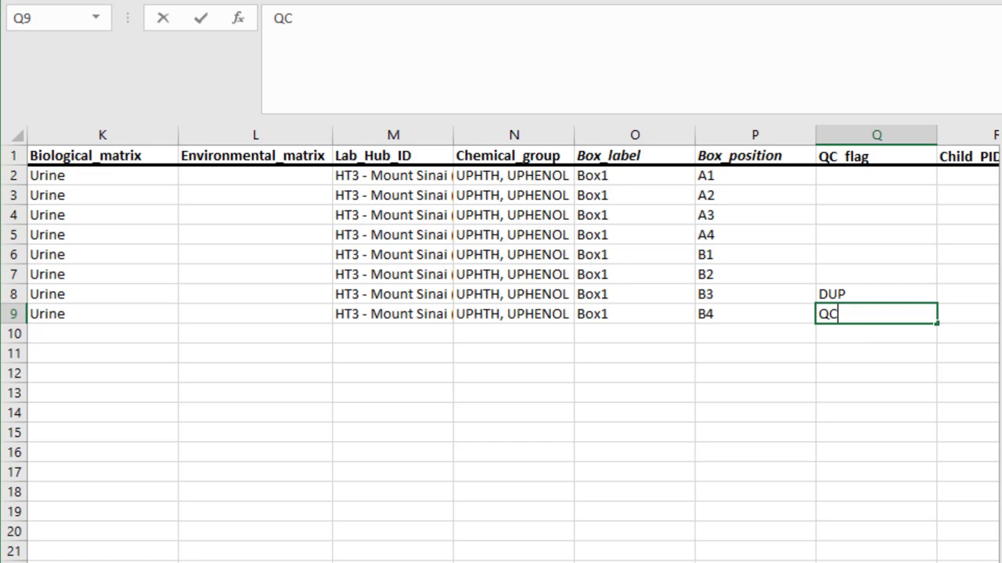
{"action": "left_click", "coordinate": [907, 352]}
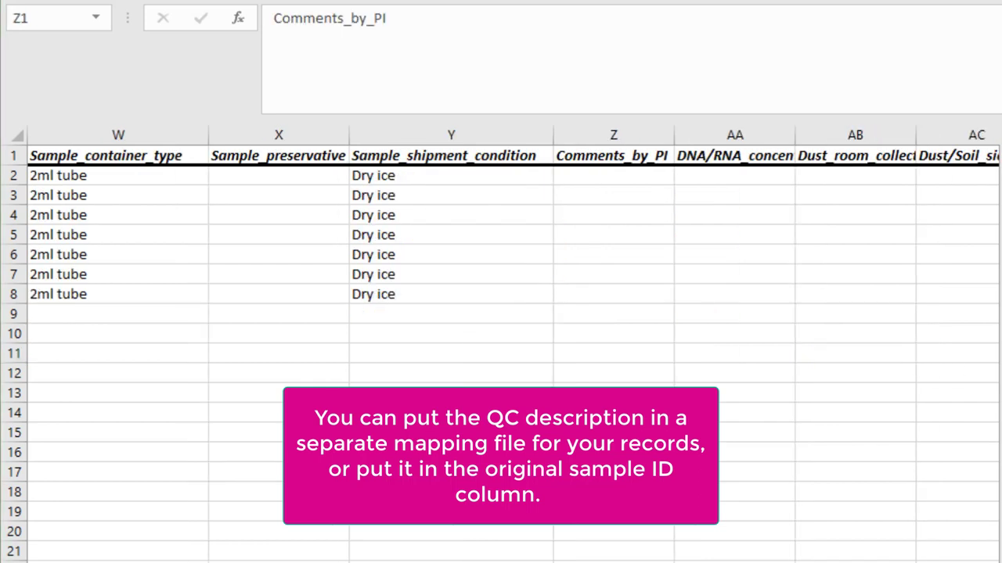
{"action": "left_click", "coordinate": [660, 125]}
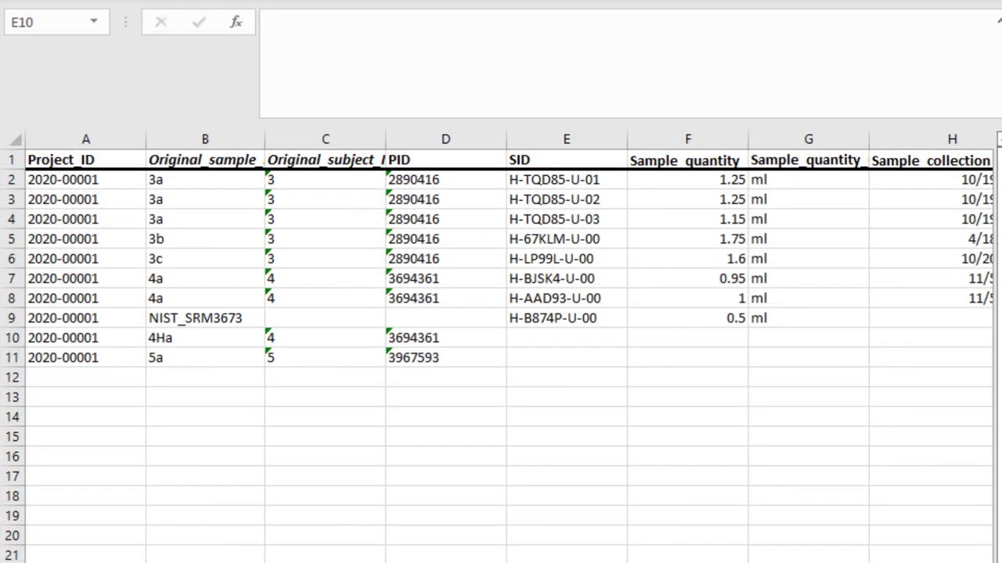
- Fill E10:J10 for house dust sample 4Ha with SID H-MLD34-HD-00, quantity 110 mg, collection date 11/5/2018, timepoint baseline and unit visit
{"action": "left_click", "coordinate": [6, 338]}
{"action": "left_click", "coordinate": [579, 339]}
{"action": "key", "text": "ctrl+v"}
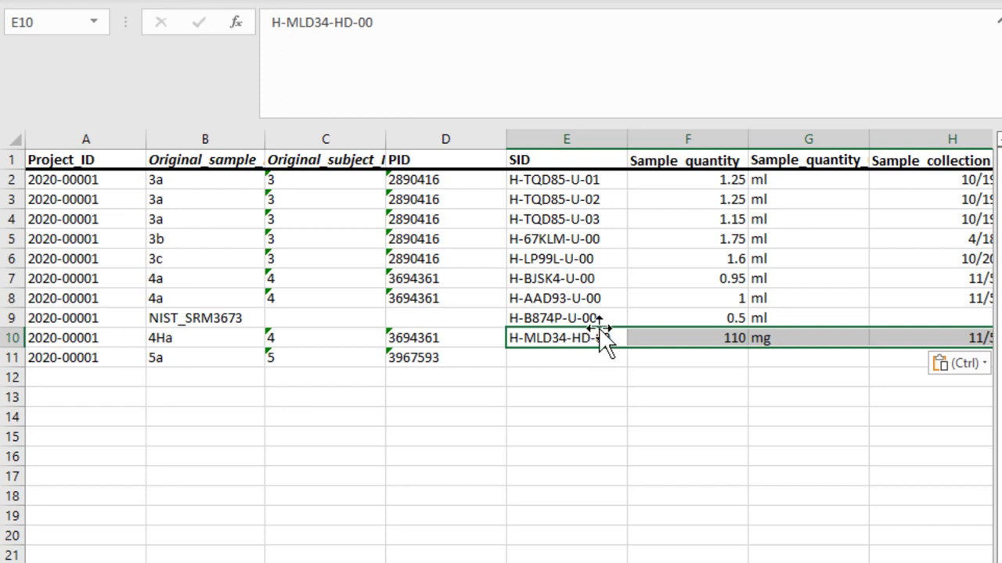
{"action": "left_click", "coordinate": [586, 338]}
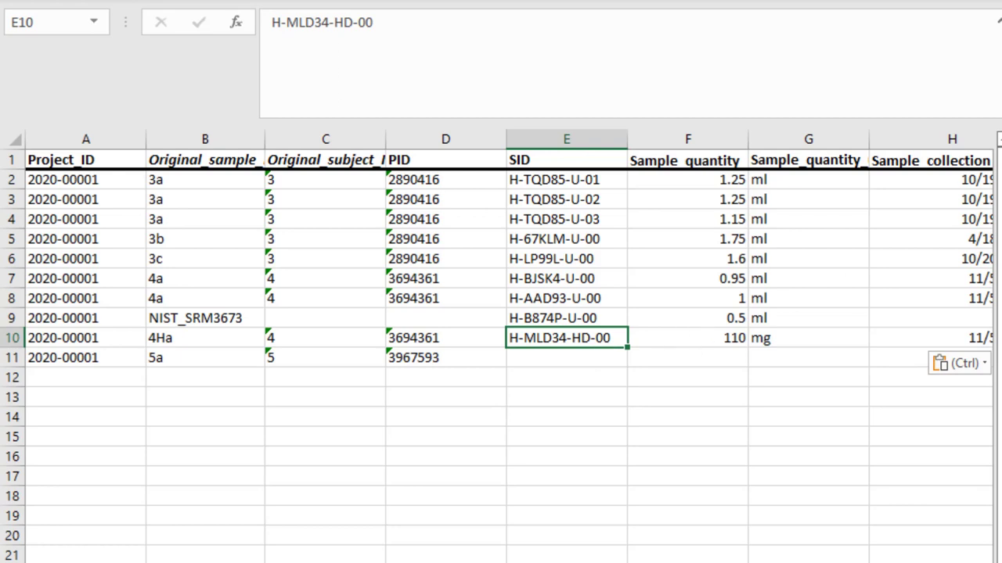
{"action": "left_click", "coordinate": [796, 139]}
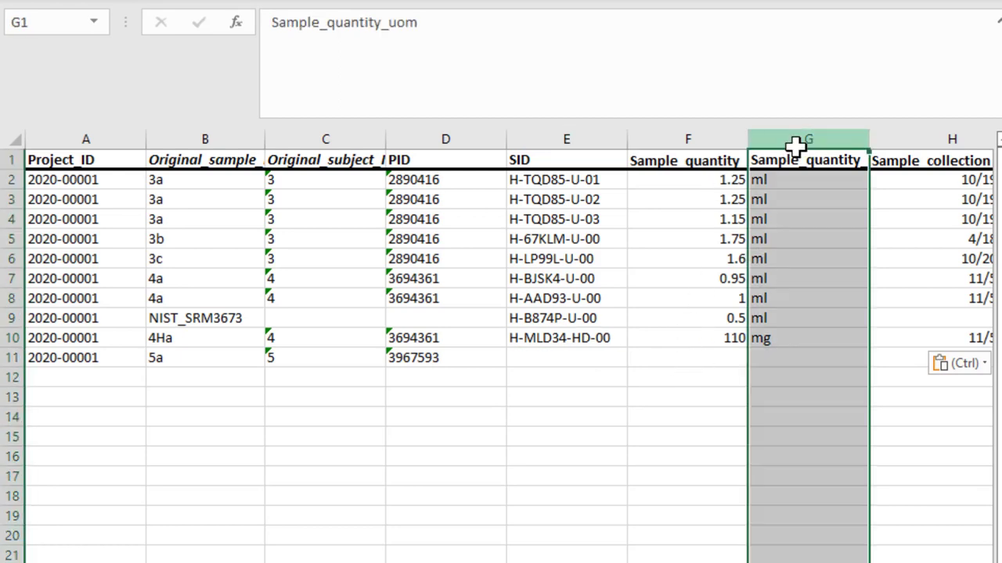
{"action": "left_click", "coordinate": [904, 358]}
{"action": "left_click", "coordinate": [915, 337]}
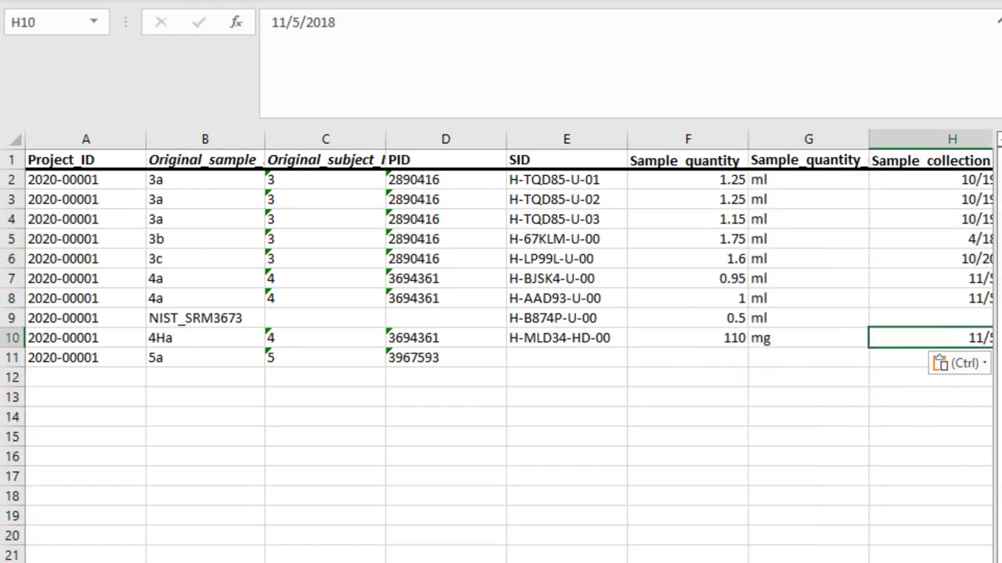
{"action": "scroll", "coordinate": [707, 559], "scroll_direction": "right", "scroll_amount": 5}
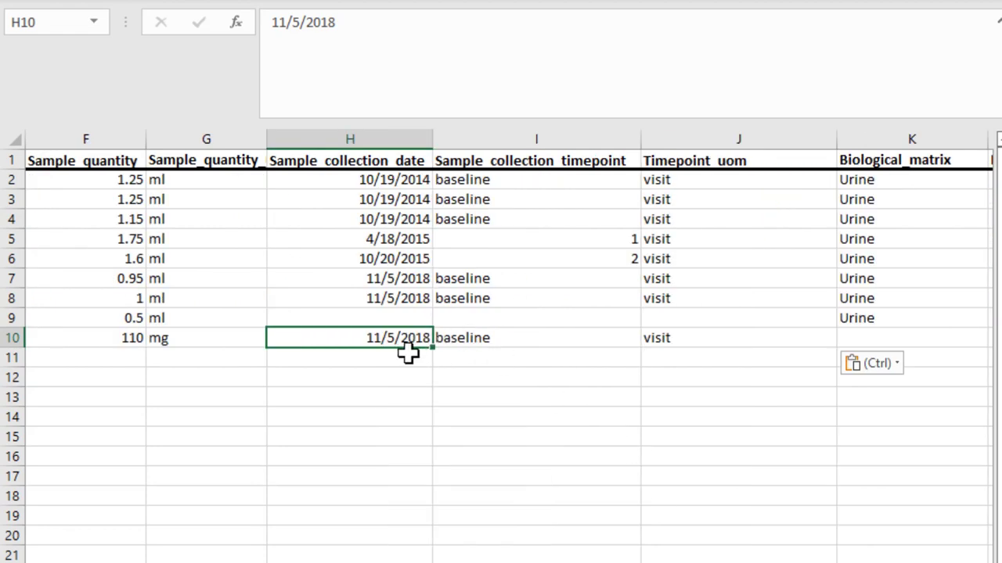
{"action": "left_click_drag", "start_coordinate": [423, 339], "coordinate": [682, 298]}
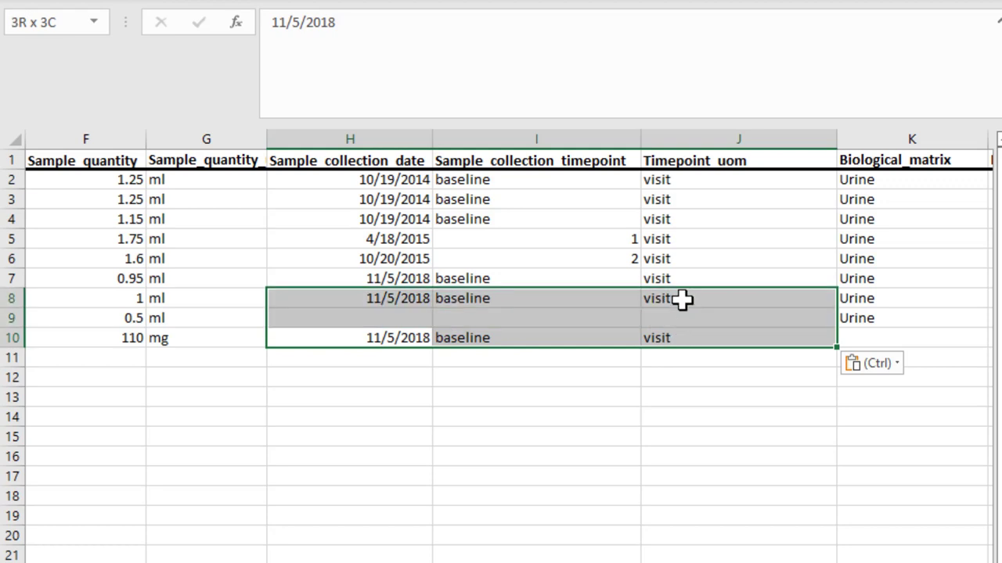
{"action": "left_click_drag", "start_coordinate": [682, 298], "coordinate": [681, 297]}
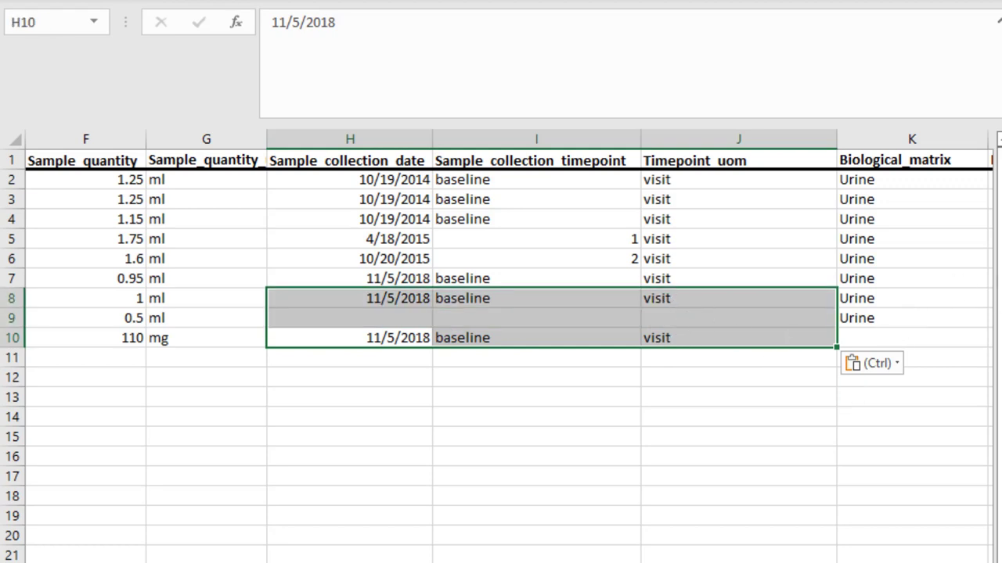
- Set the environmental matrix in L10 to House Dust, leaving the biological matrix in K10 blank
{"action": "left_click", "coordinate": [911, 338]}
{"action": "scroll", "coordinate": [500, 344], "scroll_direction": "right", "scroll_amount": 4}
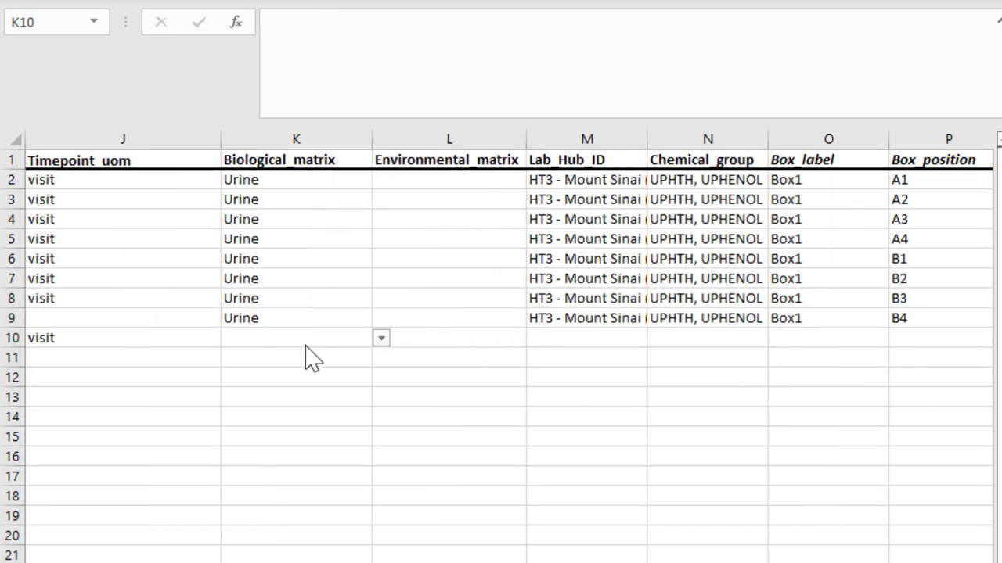
{"action": "key", "text": "ctrl+v"}
{"action": "left_click", "coordinate": [469, 339]}
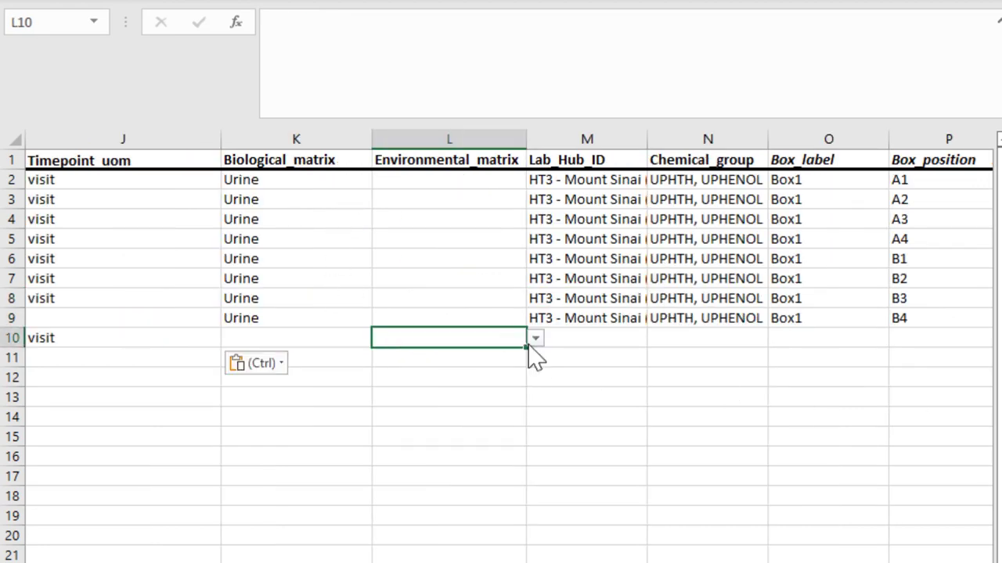
{"action": "left_click", "coordinate": [536, 339]}
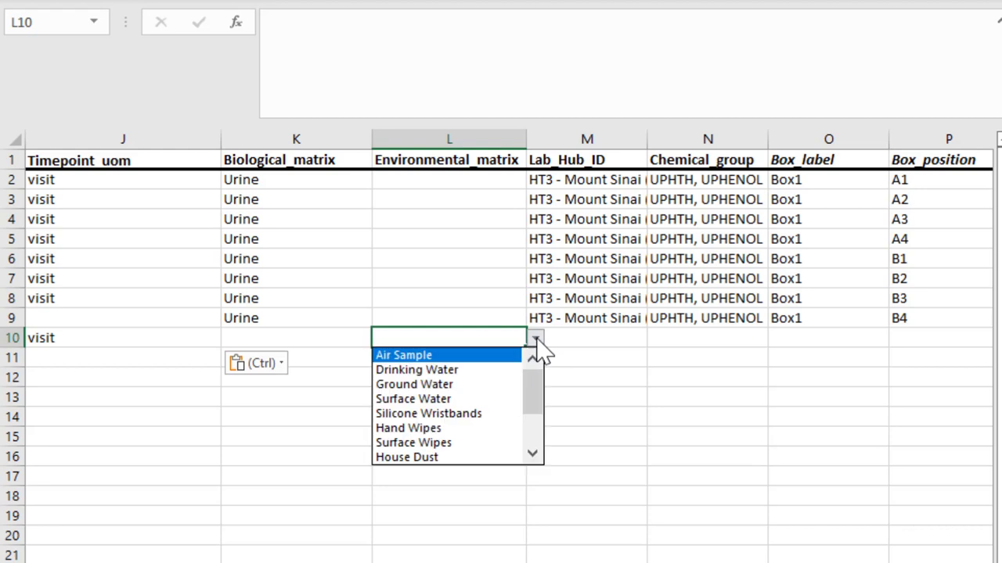
{"action": "left_click", "coordinate": [493, 458]}
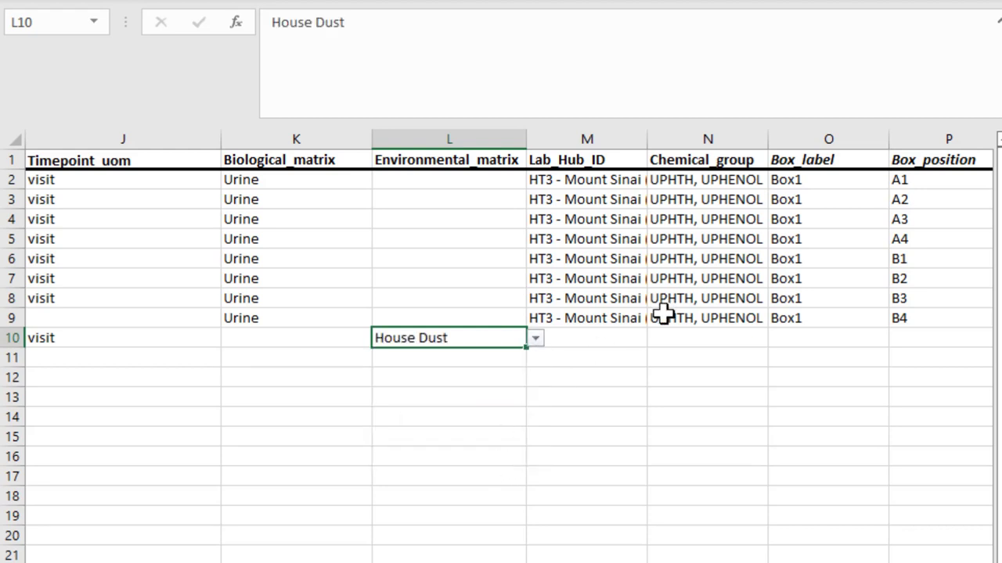
- Choose lab hub HU2 - North Carolina in M10 and enter chemical group EPFAS in N10
{"action": "left_click", "coordinate": [616, 340]}
{"action": "left_click", "coordinate": [658, 339]}
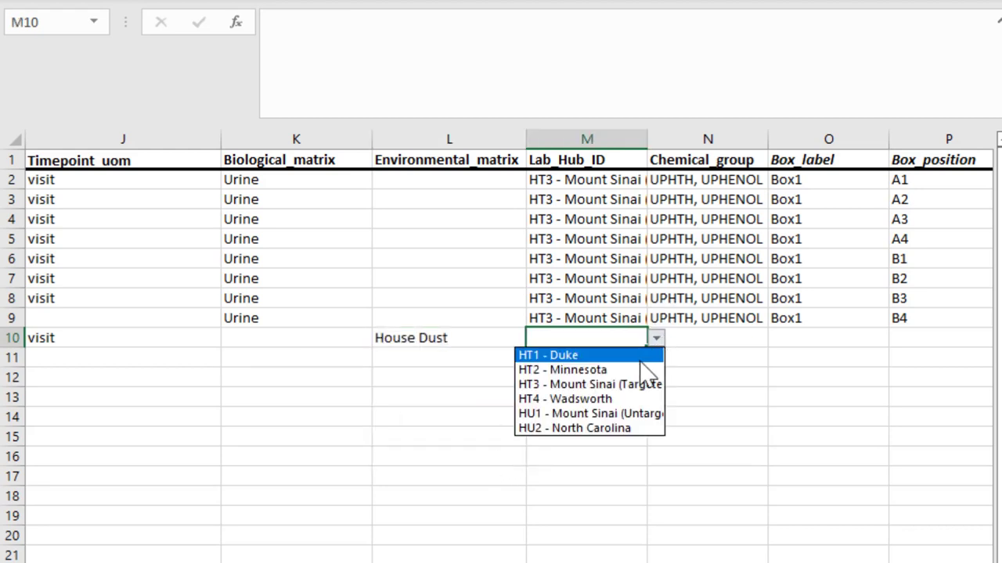
{"action": "left_click", "coordinate": [626, 429]}
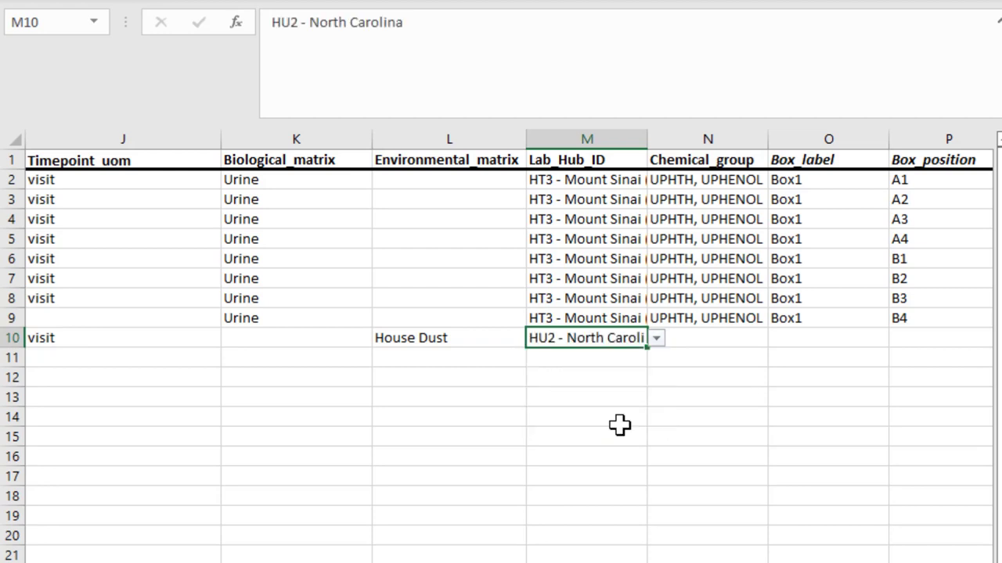
{"action": "left_click", "coordinate": [693, 337]}
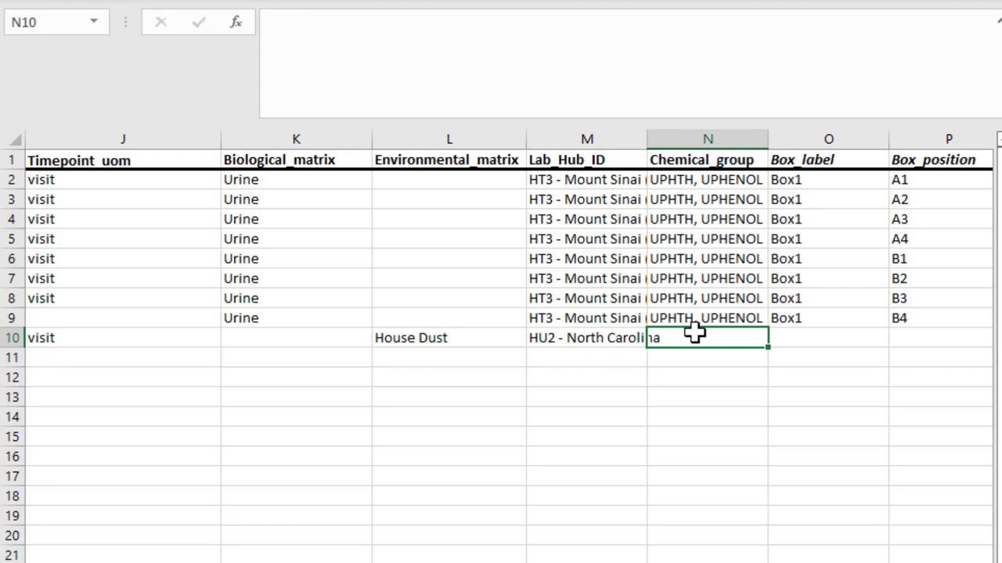
{"action": "type", "text": "EPFAS"}
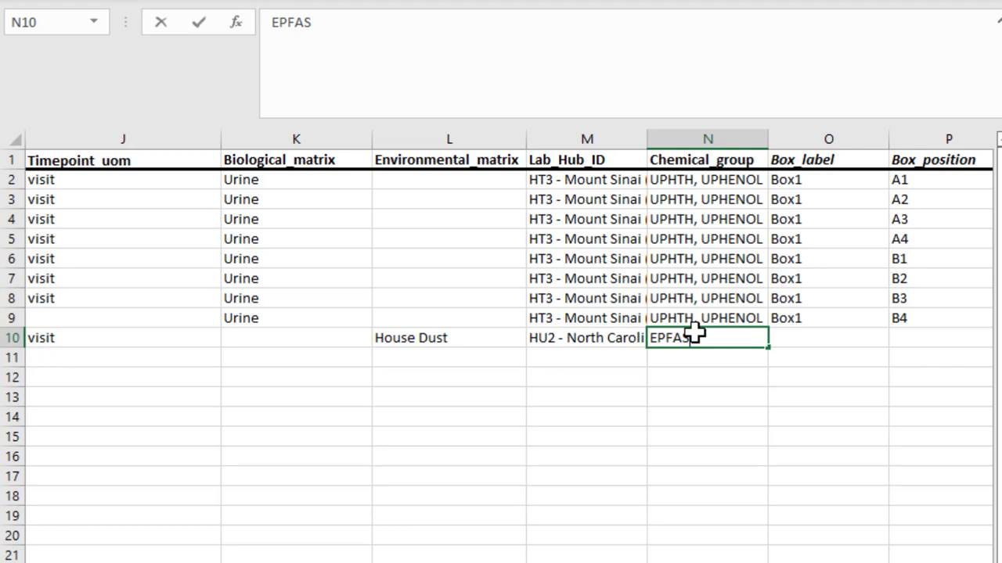
- Enter box label Box2 in O10 and box position n/a in P10, leaving the QC flag blank
{"action": "left_click", "coordinate": [803, 337]}
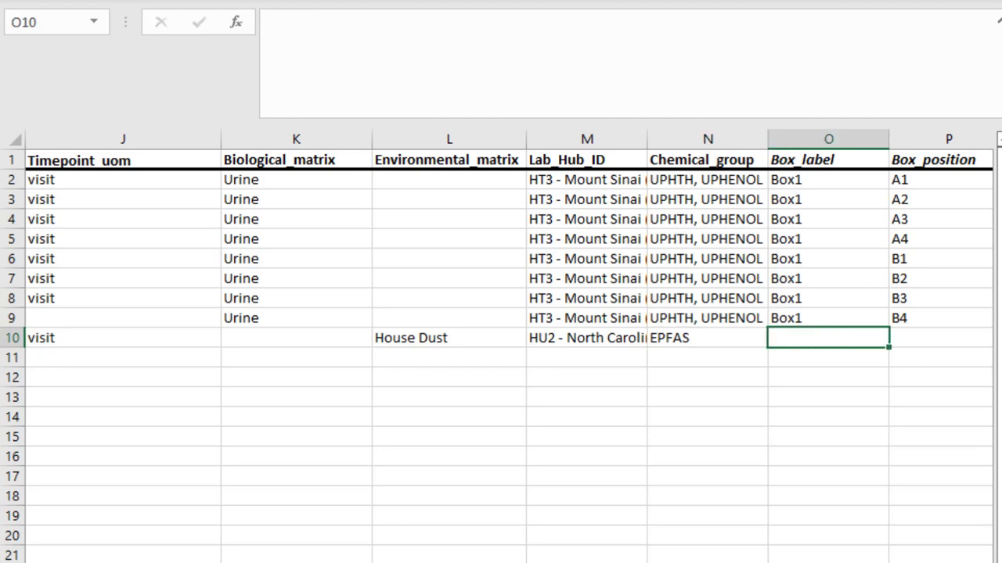
{"action": "left_click", "coordinate": [828, 338]}
{"action": "type", "text": "Box"}
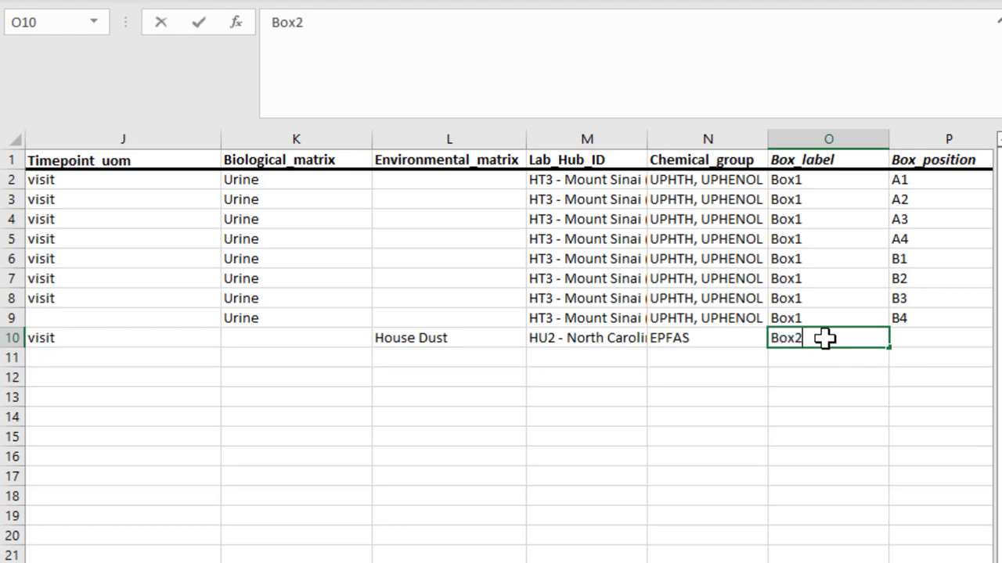
{"action": "type", "text": "2"}
{"action": "left_click", "coordinate": [938, 338]}
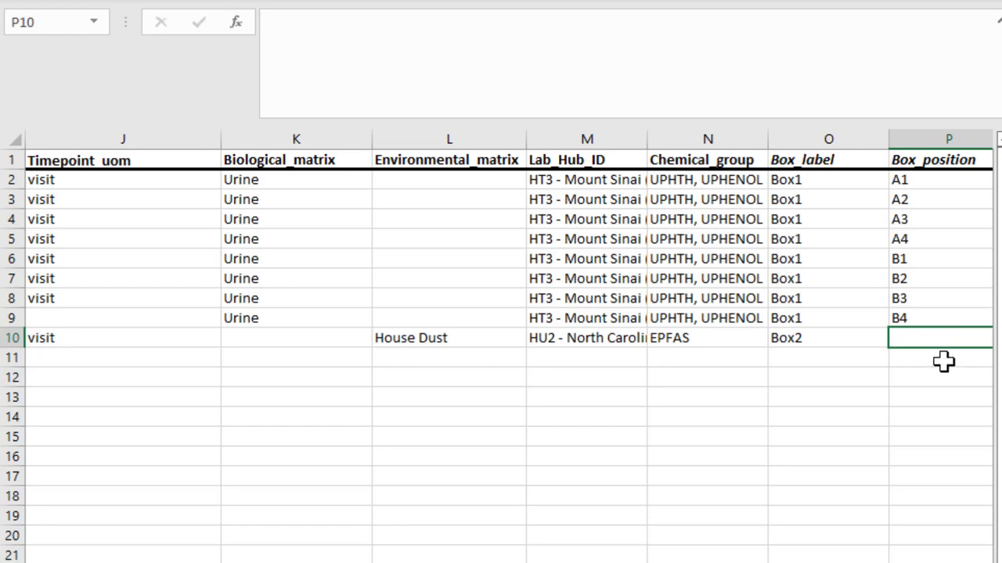
{"action": "type", "text": "n/a"}
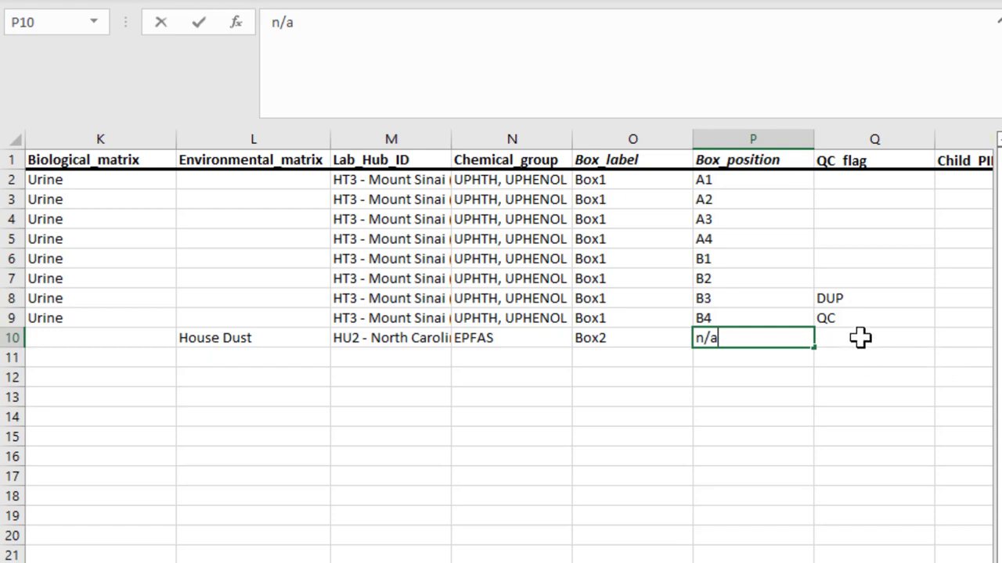
{"action": "scroll", "coordinate": [501, 344], "scroll_direction": "right", "scroll_amount": 3}
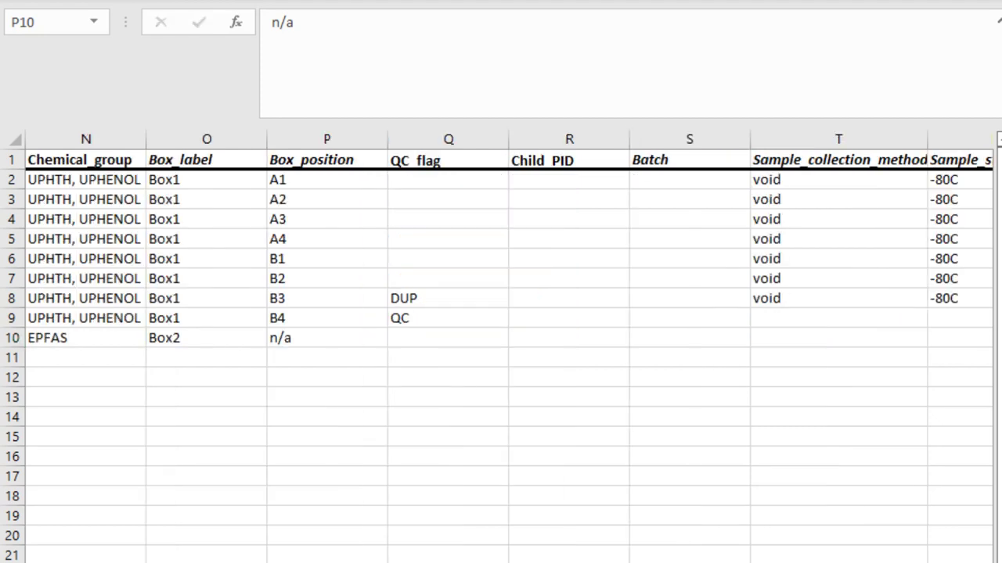
{"action": "left_click", "coordinate": [427, 335]}
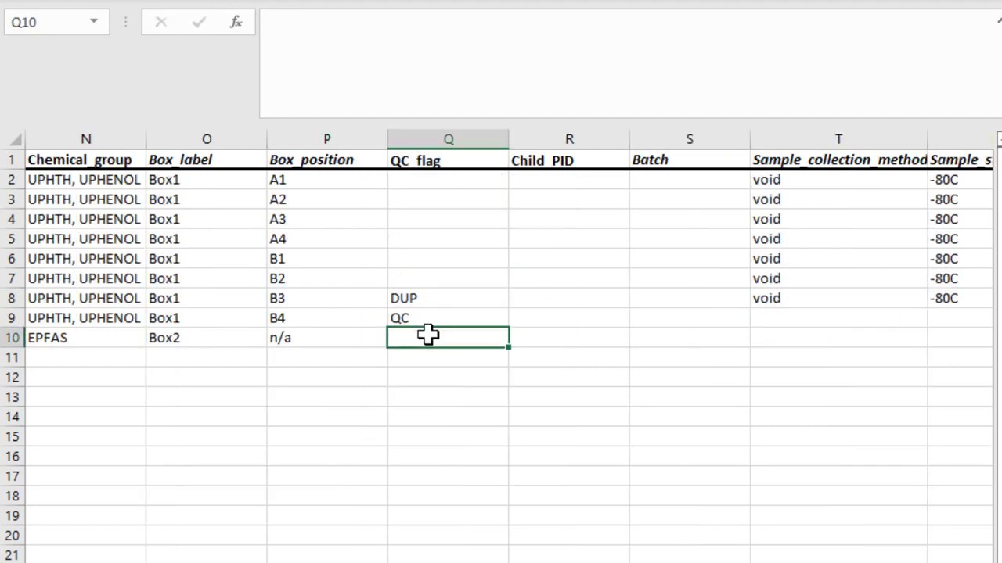
- Fill T10:W10 with collection method vacuum, storage temperature -20C, 0 freeze-thaw cycles and container type 5ml conical tube
{"action": "left_click", "coordinate": [786, 337]}
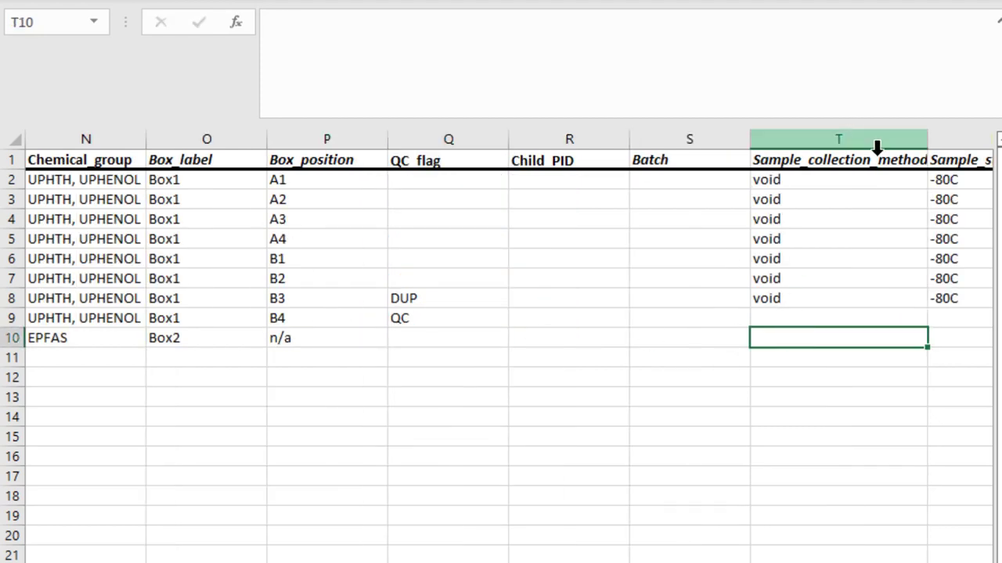
{"action": "type", "text": "vacuum\t-20C"}
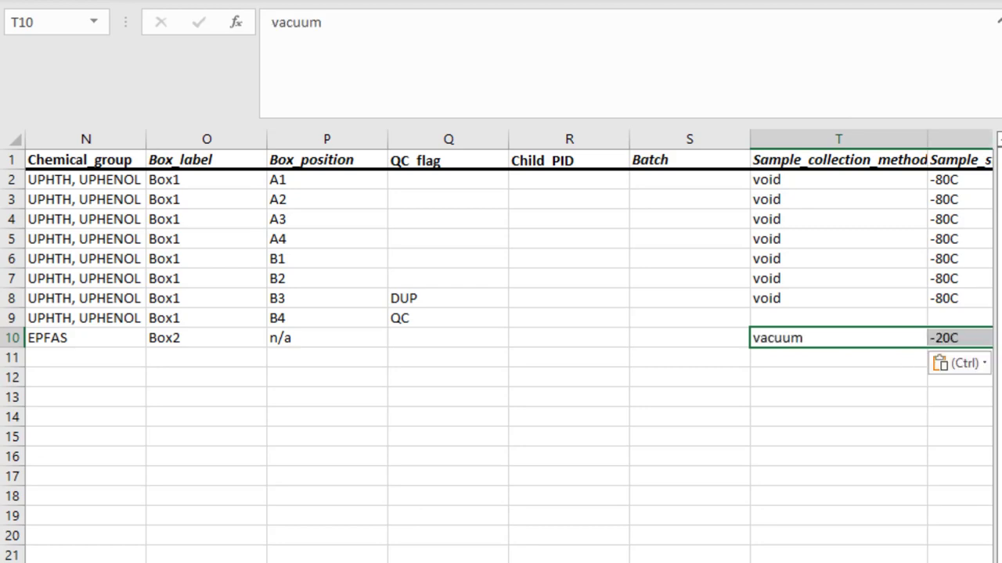
{"action": "scroll", "coordinate": [500, 344], "scroll_direction": "right", "scroll_amount": 5}
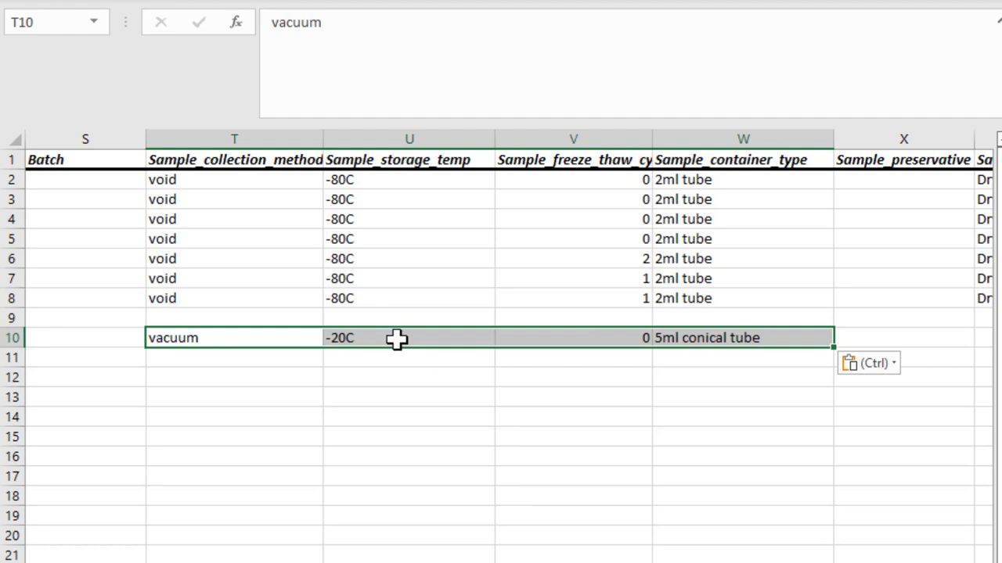
{"action": "left_click", "coordinate": [640, 337]}
{"action": "left_click", "coordinate": [731, 339]}
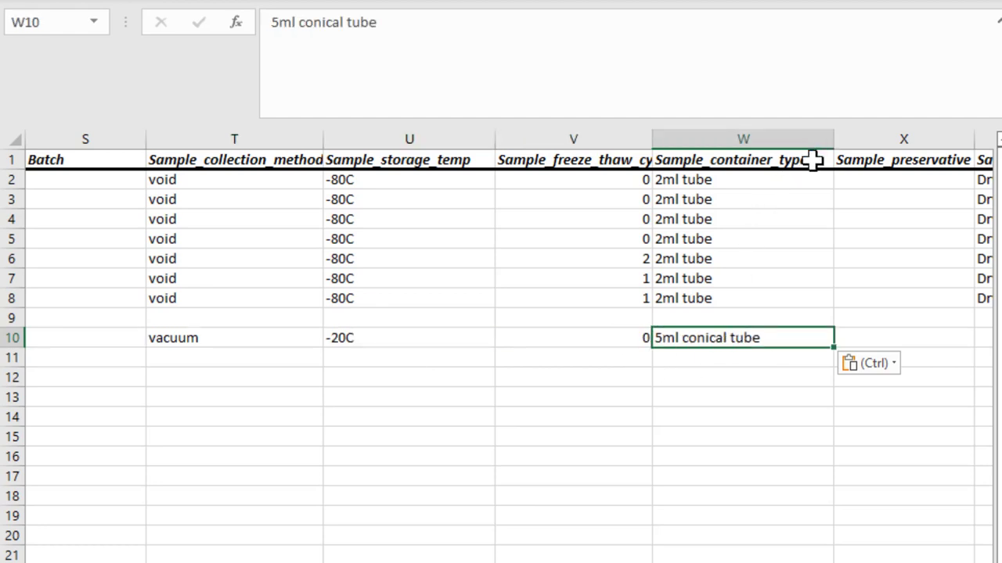
- Enter Dry ice as the sample shipment condition in Y10
{"action": "scroll", "coordinate": [501, 344], "scroll_direction": "right", "scroll_amount": 3}
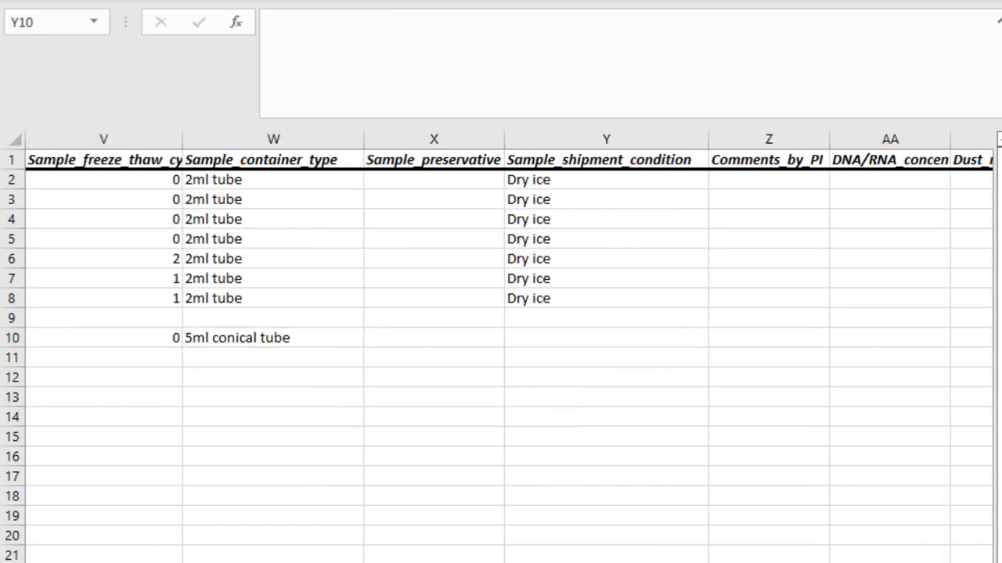
{"action": "left_click", "coordinate": [548, 342]}
{"action": "type", "text": "Dry ice"}
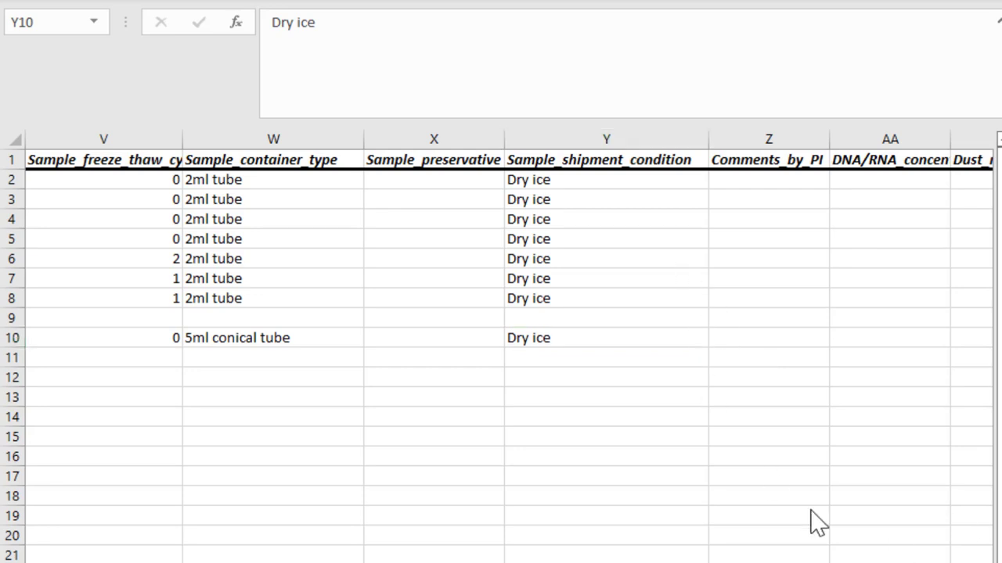
{"action": "key", "text": "alt+Tab"}
- Enter Bedroom as the dust room collected in AB10
{"action": "scroll", "coordinate": [501, 345], "scroll_direction": "right", "scroll_amount": 1}
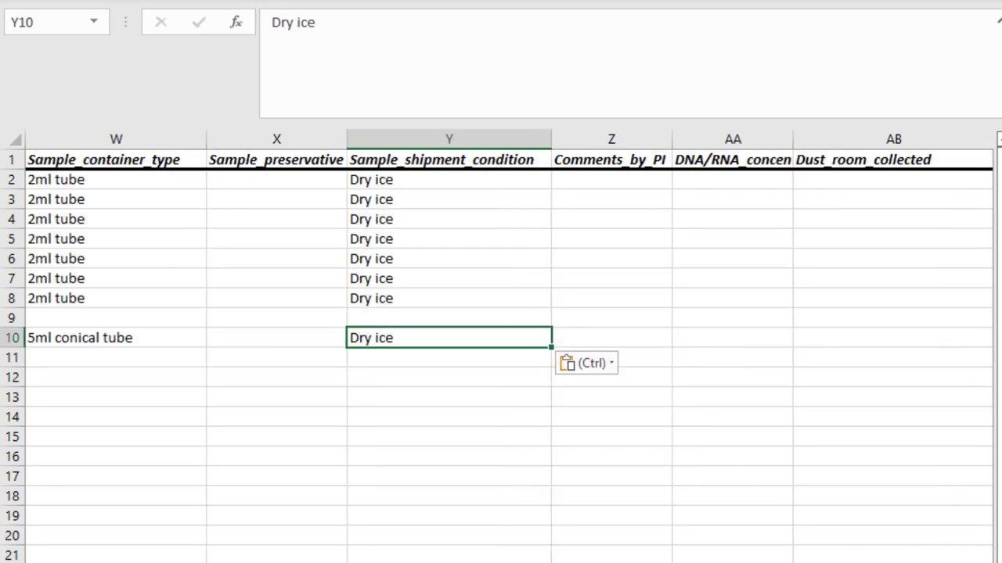
{"action": "scroll", "coordinate": [581, 222], "scroll_direction": "right", "scroll_amount": 2}
{"action": "left_click", "coordinate": [585, 159]}
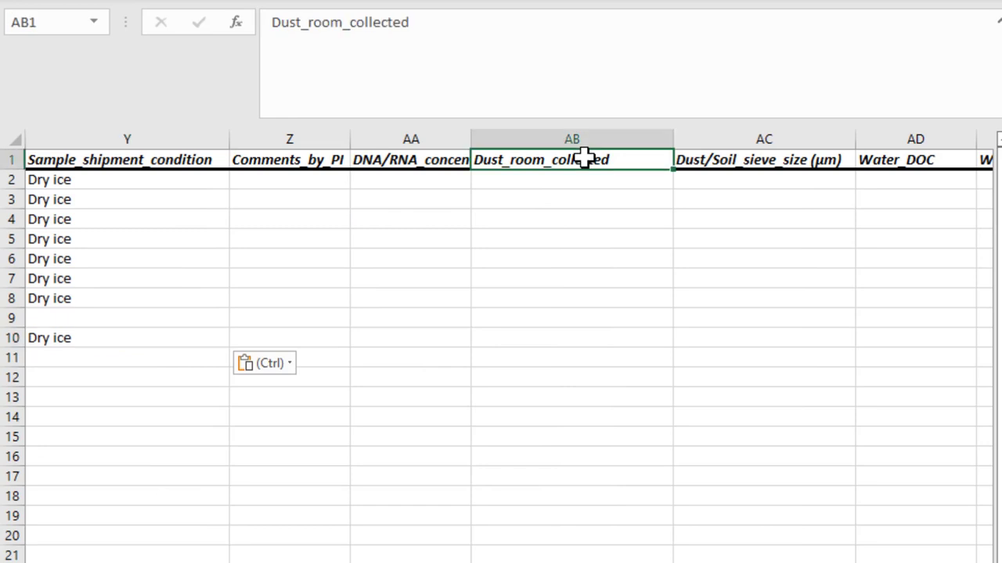
{"action": "left_click", "coordinate": [579, 338]}
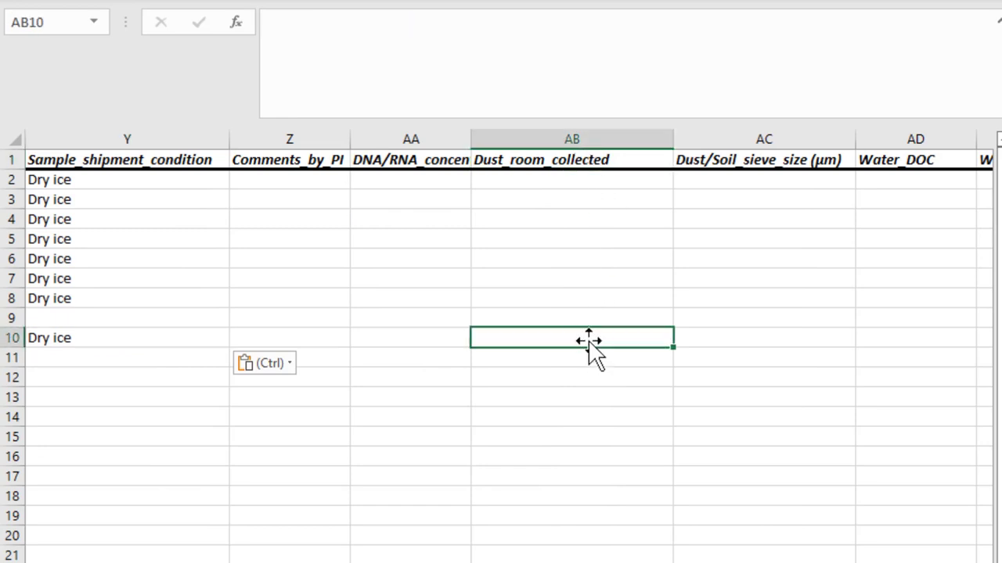
{"action": "type", "text": "Bedroom"}
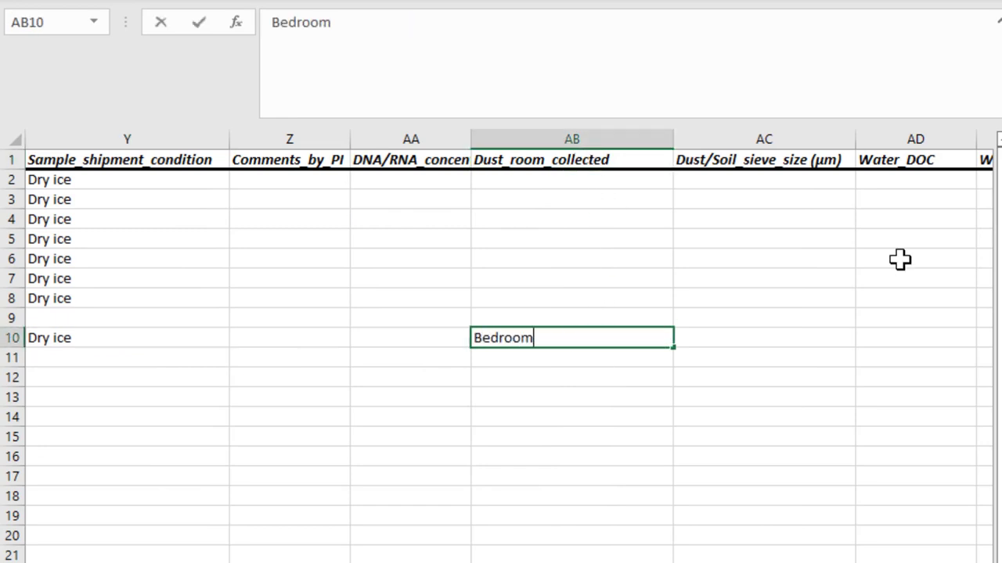
- Enter a dust/soil sieve size of 150 µm in AC10
{"action": "left_click", "coordinate": [818, 160]}
{"action": "left_click", "coordinate": [811, 140]}
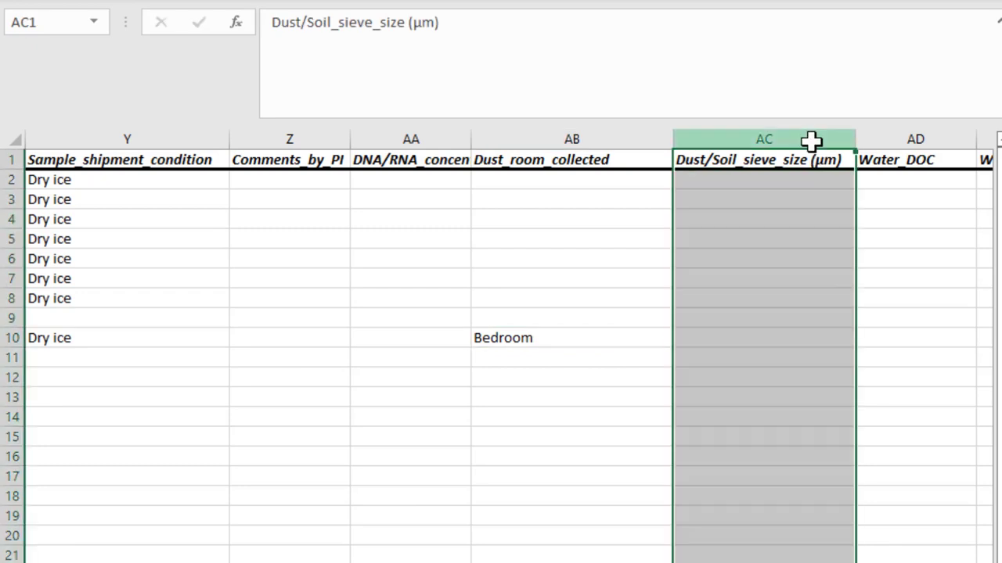
{"action": "left_click", "coordinate": [761, 338]}
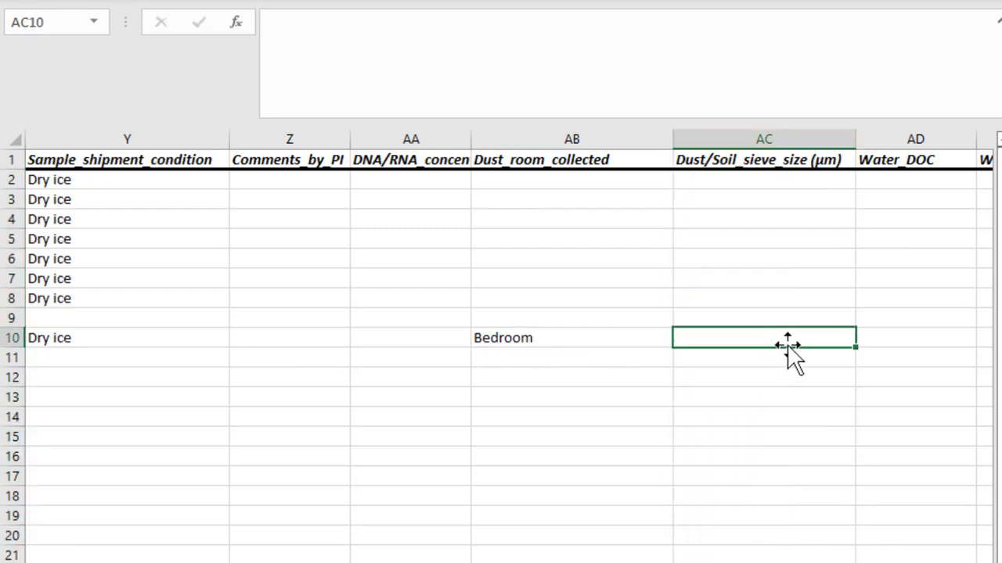
{"action": "type", "text": "150"}
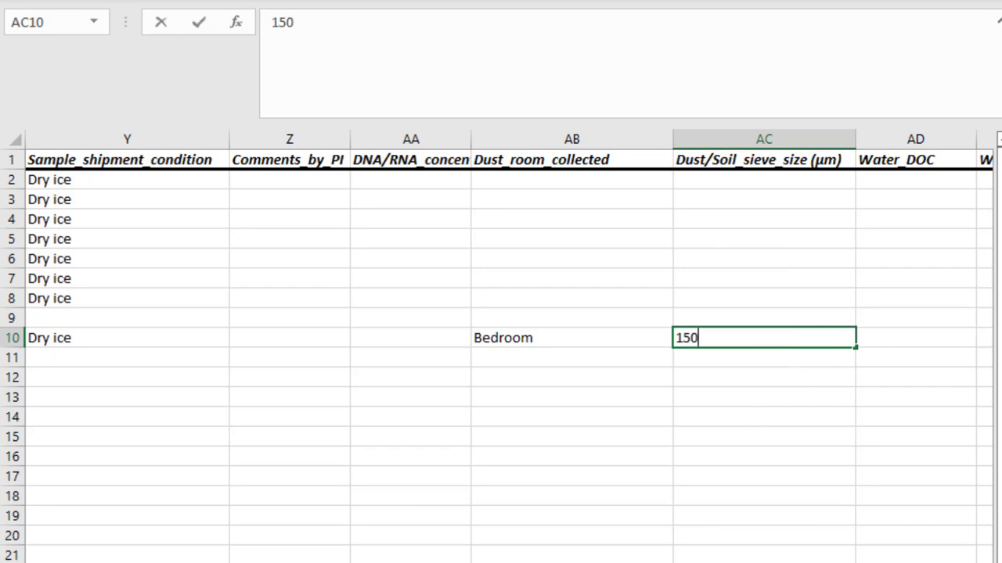
{"action": "key", "text": "Return"}
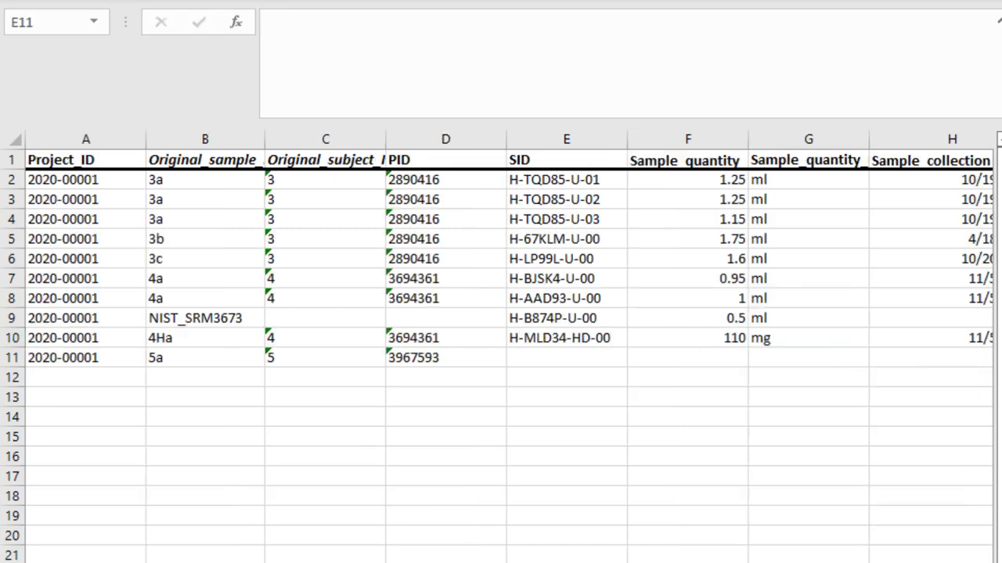
- Paste SID H-PL2AS-HD-00, quantity 125 mg, collection date 5/11/2019, timepoint 1 and unit visit into E11:J11 for sample 5a
{"action": "left_click", "coordinate": [11, 358]}
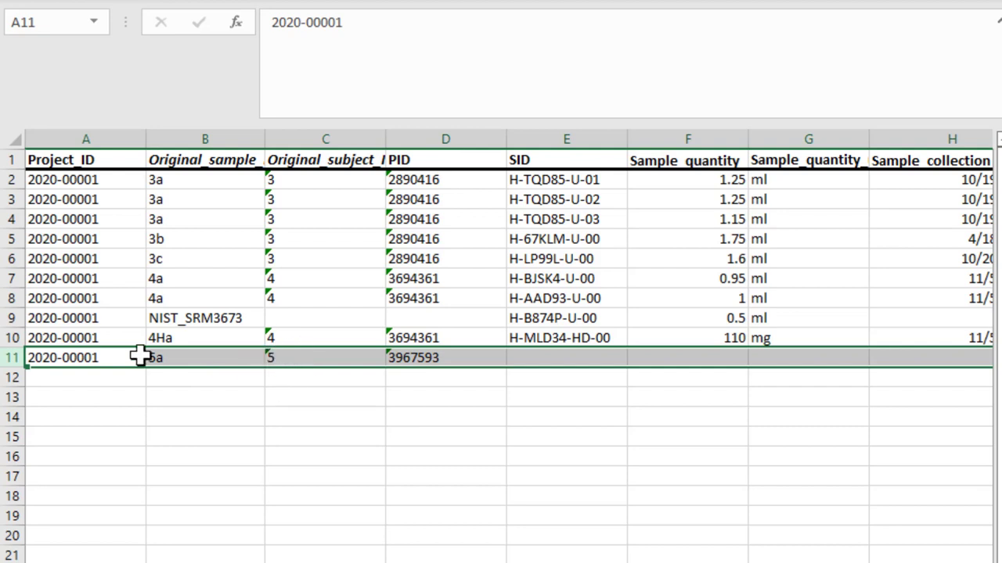
{"action": "left_click", "coordinate": [557, 357]}
{"action": "key", "text": "ctrl+v"}
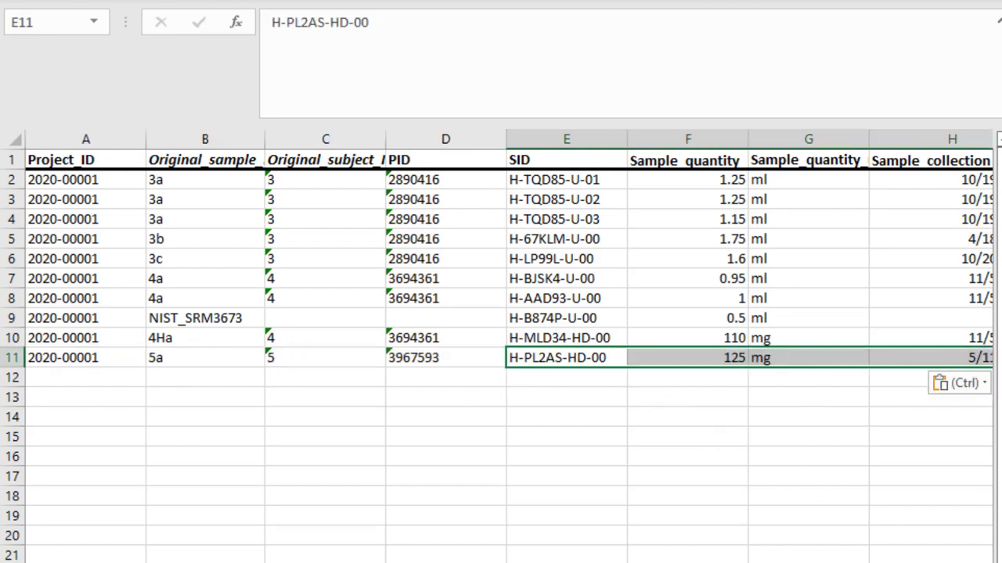
- Copy the House Dust matrix, HU2 lab hub, EPFAS chemical group and Box2 label from L10:O10 into row 11
{"action": "scroll", "coordinate": [934, 381], "scroll_direction": "right", "scroll_amount": 1}
{"action": "scroll", "coordinate": [653, 415], "scroll_direction": "right", "scroll_amount": 4}
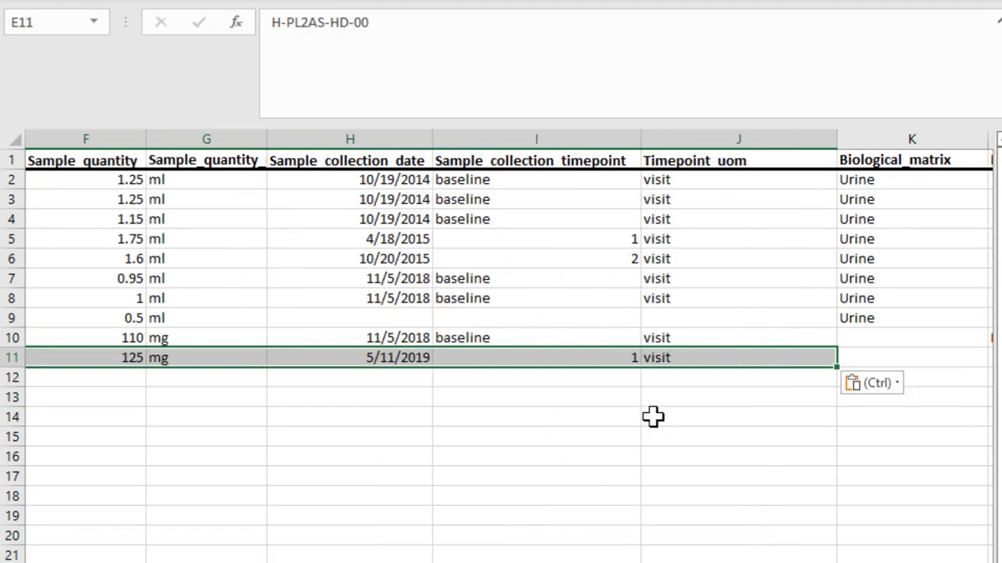
{"action": "scroll", "coordinate": [501, 344], "scroll_direction": "right", "scroll_amount": 4}
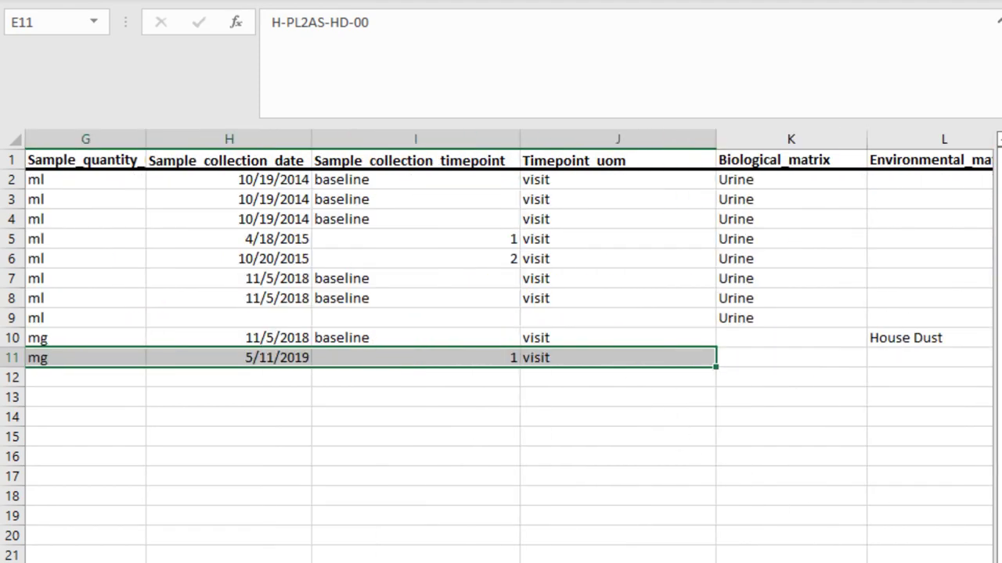
{"action": "left_click_drag", "start_coordinate": [459, 342], "coordinate": [779, 339]}
{"action": "key", "text": "ctrl+c"}
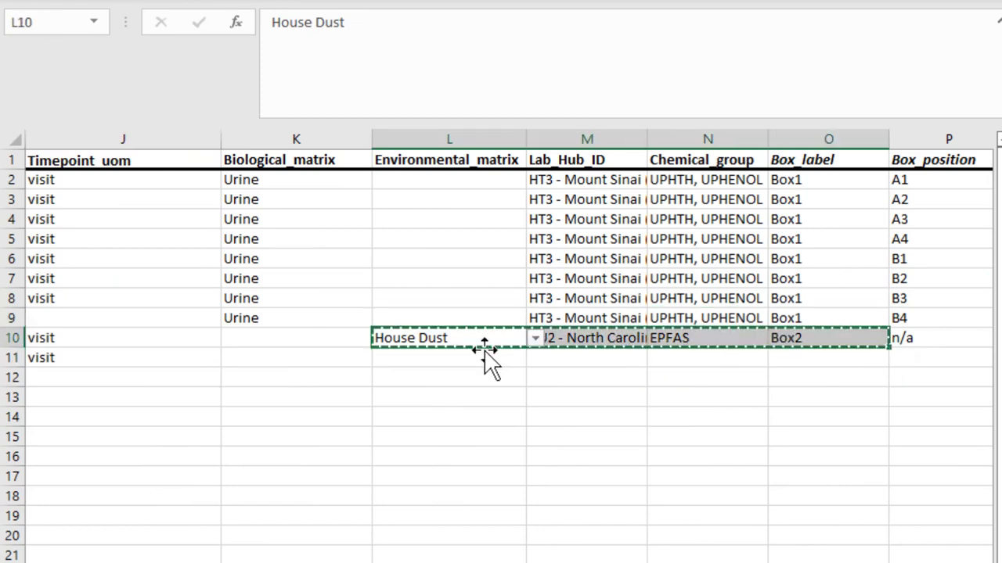
{"action": "left_click", "coordinate": [491, 358]}
{"action": "key", "text": "ctrl+v"}
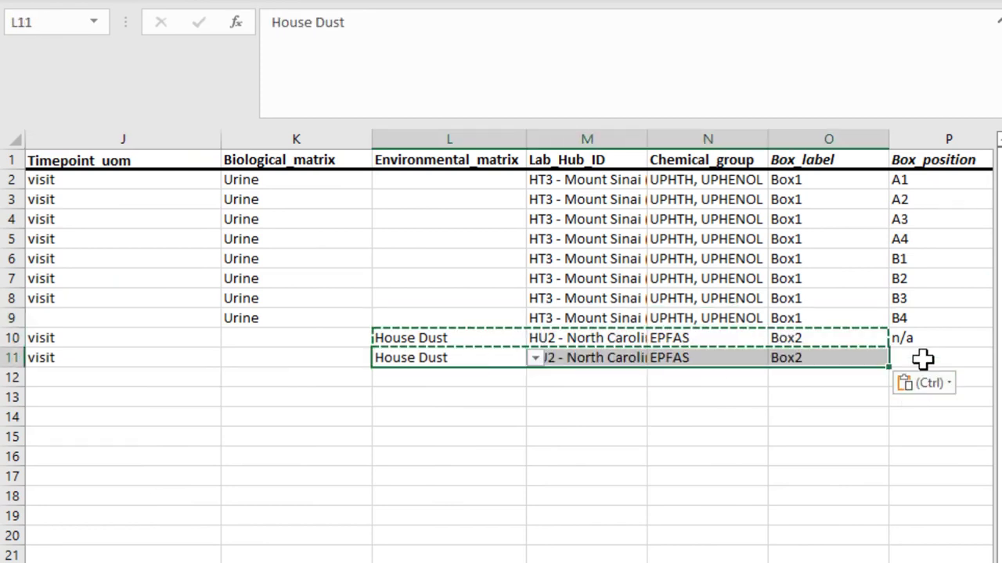
- Enter n/a as the box position of sample 5a in P11
{"action": "left_click", "coordinate": [922, 357]}
{"action": "type", "text": "na/"}
{"action": "key", "text": "BackSpace"}
{"action": "key", "text": "BackSpace"}
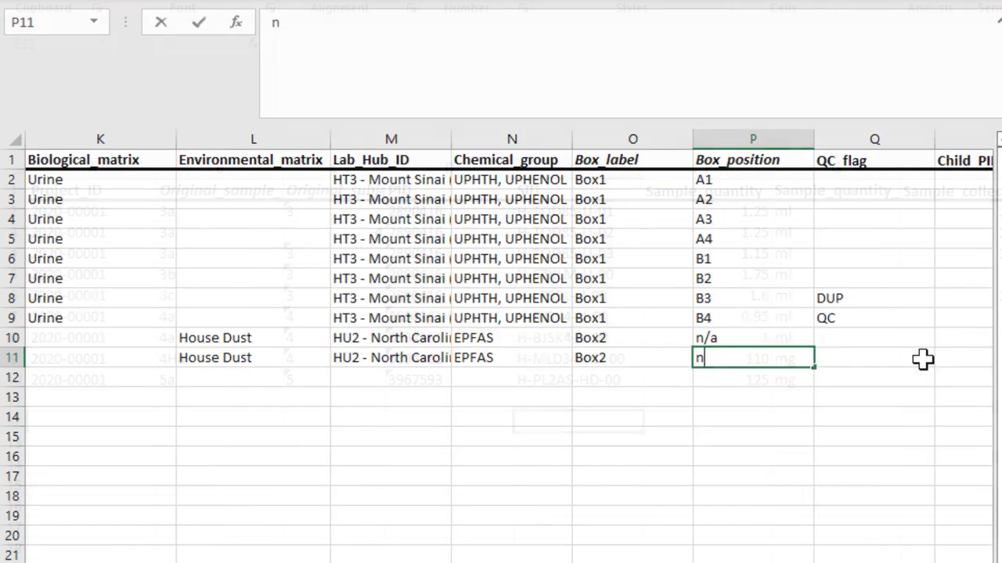
{"action": "type", "text": "/a"}
- Try to save the mapping as an Excel Workbook named 2020-00001_SID-PID_mapping_template-_correct
{"action": "key", "text": "alt+f"}
{"action": "left_click", "coordinate": [100, 207]}
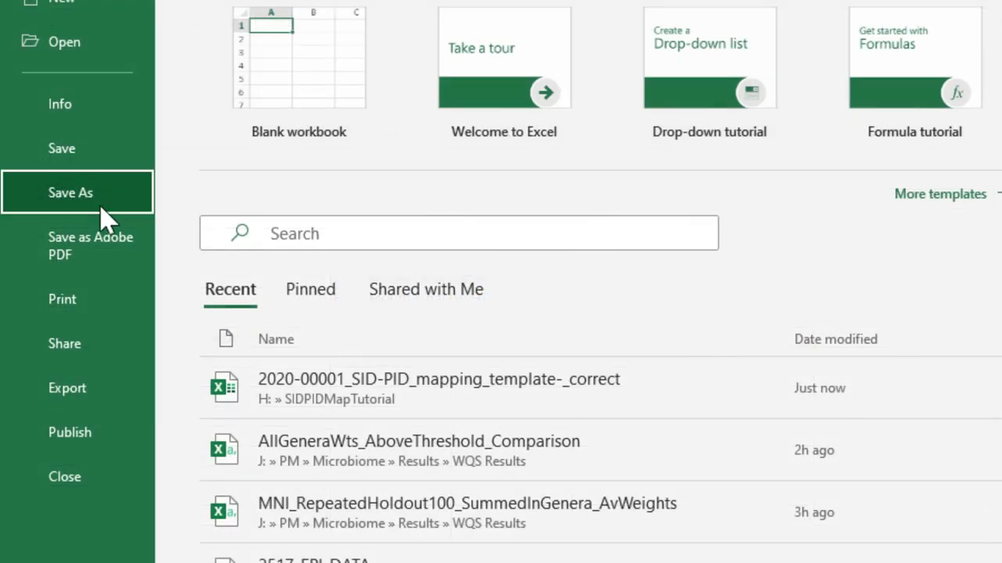
{"action": "left_click", "coordinate": [273, 317]}
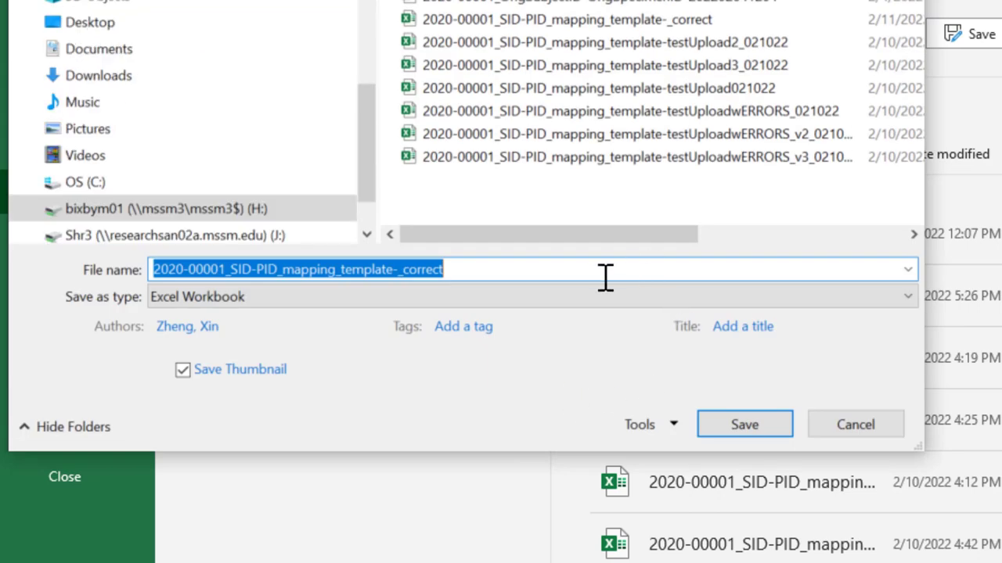
{"action": "left_click", "coordinate": [605, 275]}
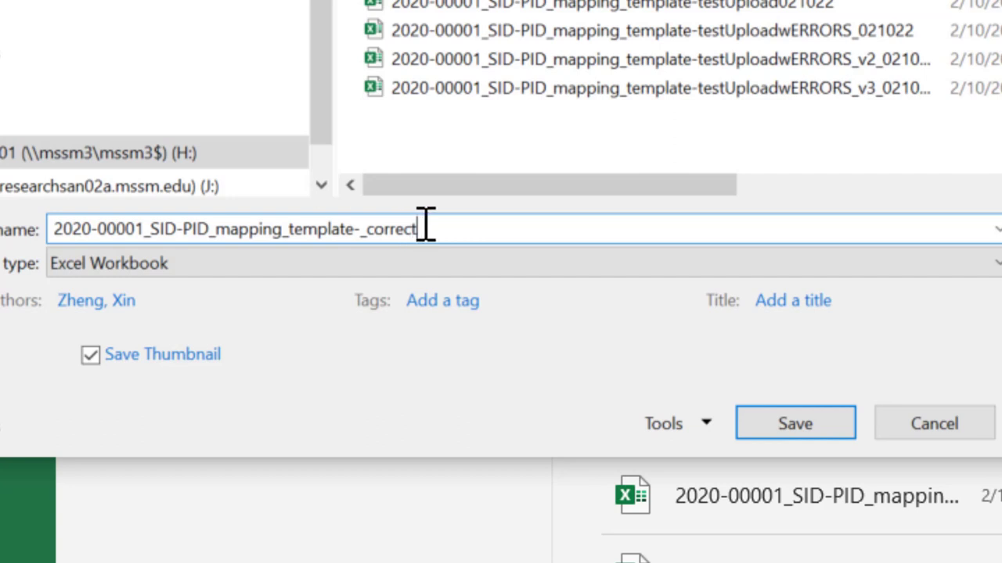
{"action": "left_click_drag", "start_coordinate": [50, 228], "coordinate": [355, 219]}
{"action": "key", "text": "Right"}
{"action": "type", "text": "-"}
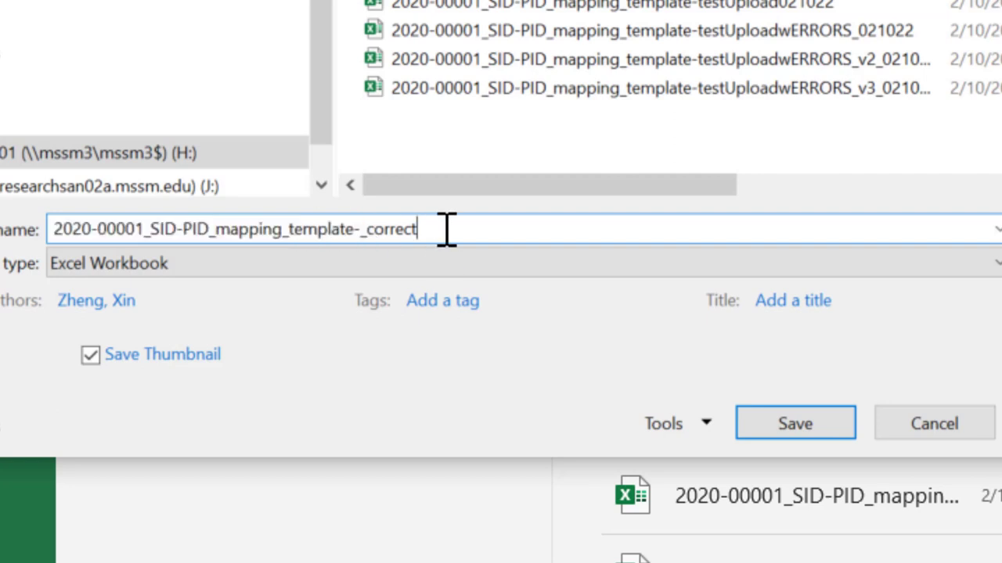
{"action": "left_click_drag", "start_coordinate": [447, 226], "coordinate": [48, 239]}
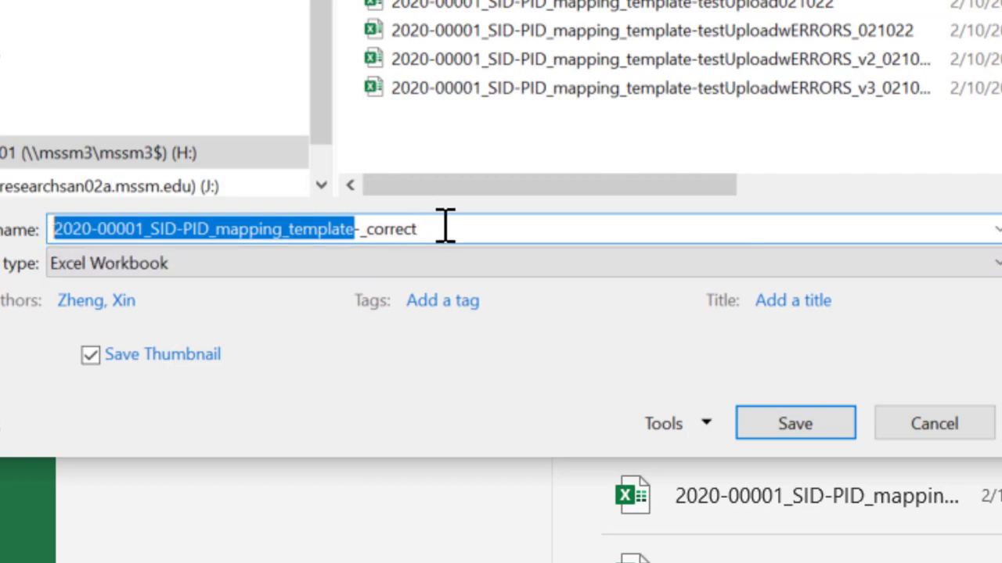
{"action": "left_click_drag", "start_coordinate": [445, 227], "coordinate": [366, 230]}
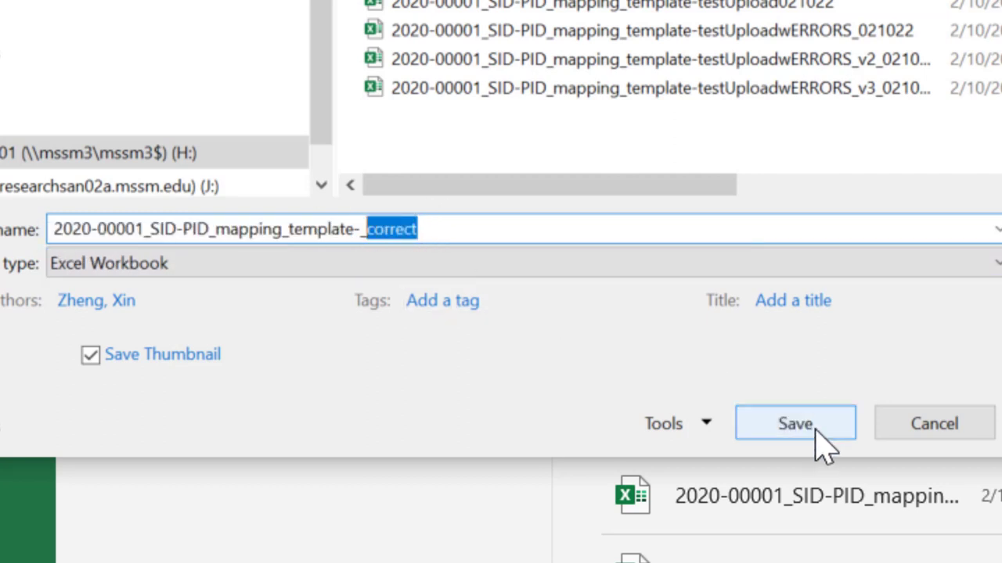
{"action": "left_click", "coordinate": [814, 439]}
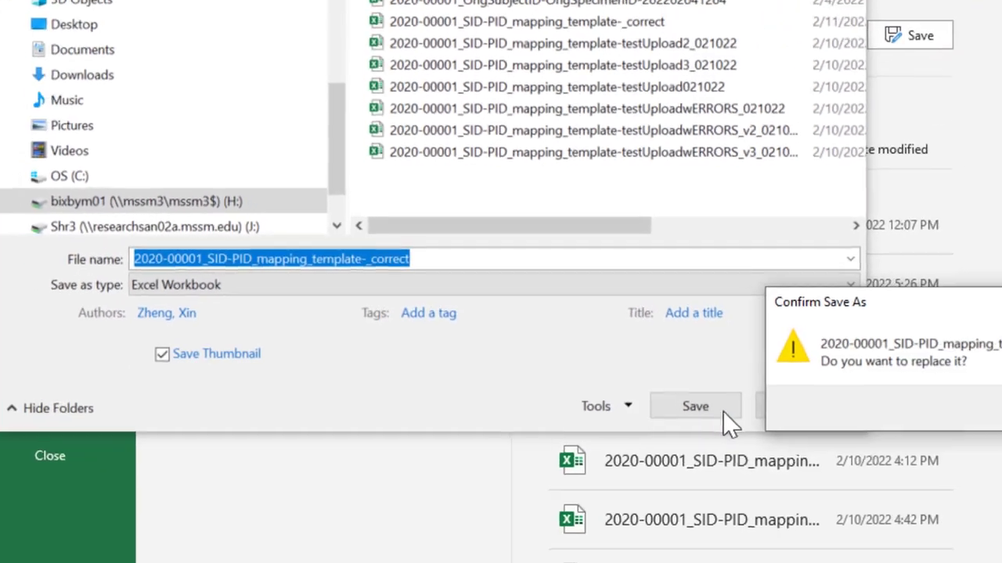
{"action": "key", "text": "Escape"}
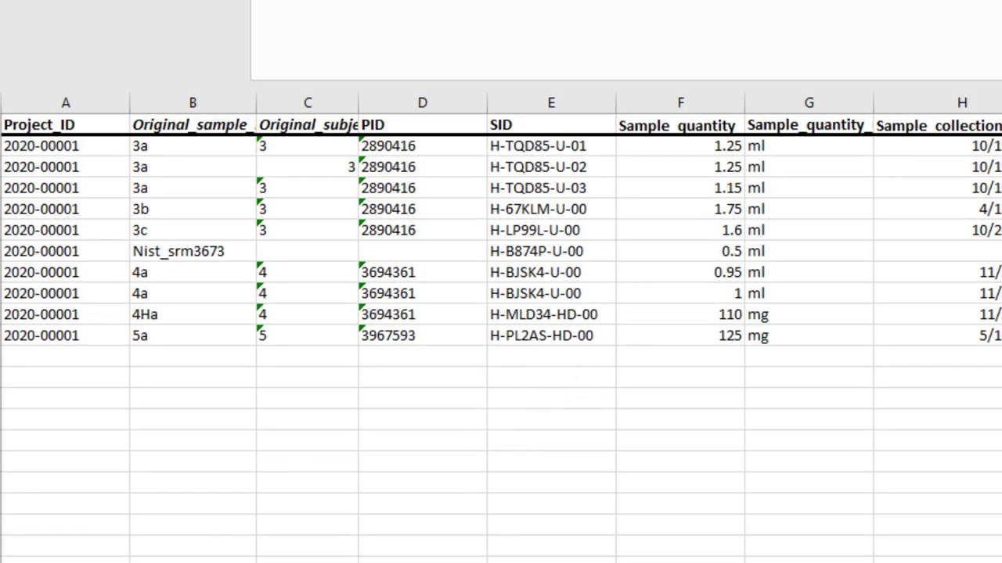
- Examine the incorrect mapping sheet's SIDs and its biological and environmental matrix entries, especially those of the first sample row
{"action": "left_click", "coordinate": [552, 209]}
{"action": "scroll", "coordinate": [551, 209], "scroll_direction": "right", "scroll_amount": 3}
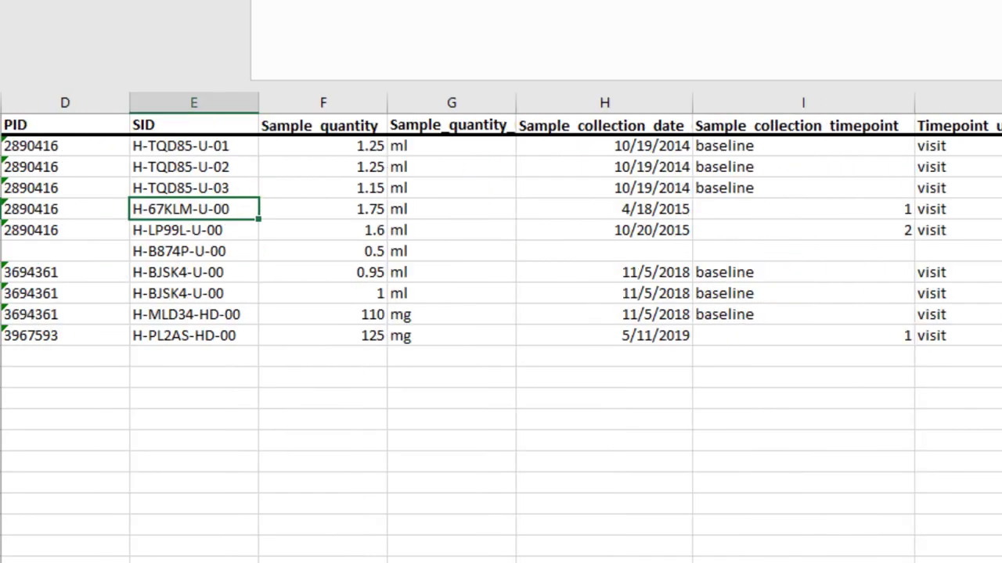
{"action": "scroll", "coordinate": [501, 313], "scroll_direction": "right", "scroll_amount": 4}
{"action": "scroll", "coordinate": [751, 523], "scroll_direction": "right", "scroll_amount": 1}
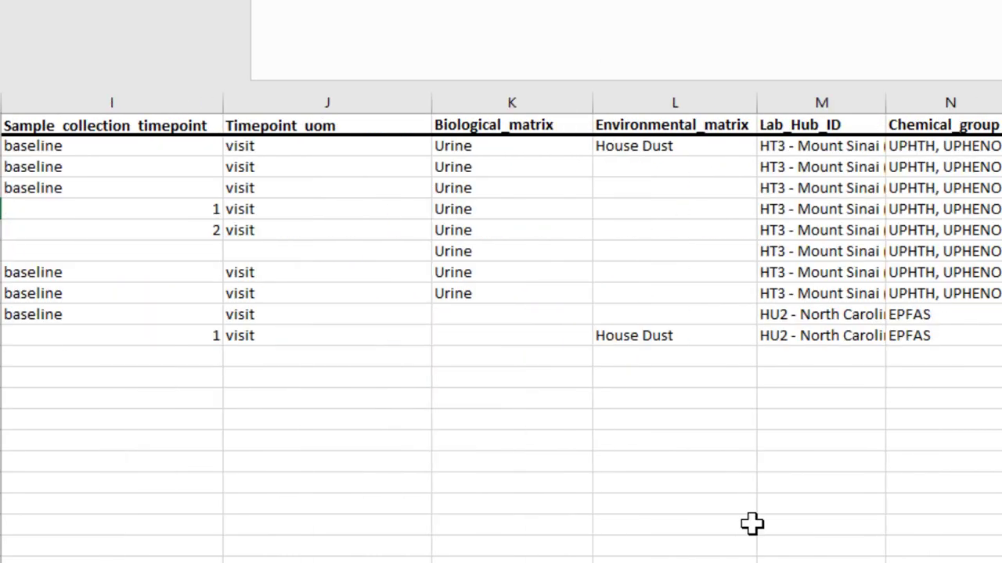
{"action": "left_click", "coordinate": [509, 144]}
{"action": "left_click", "coordinate": [663, 153]}
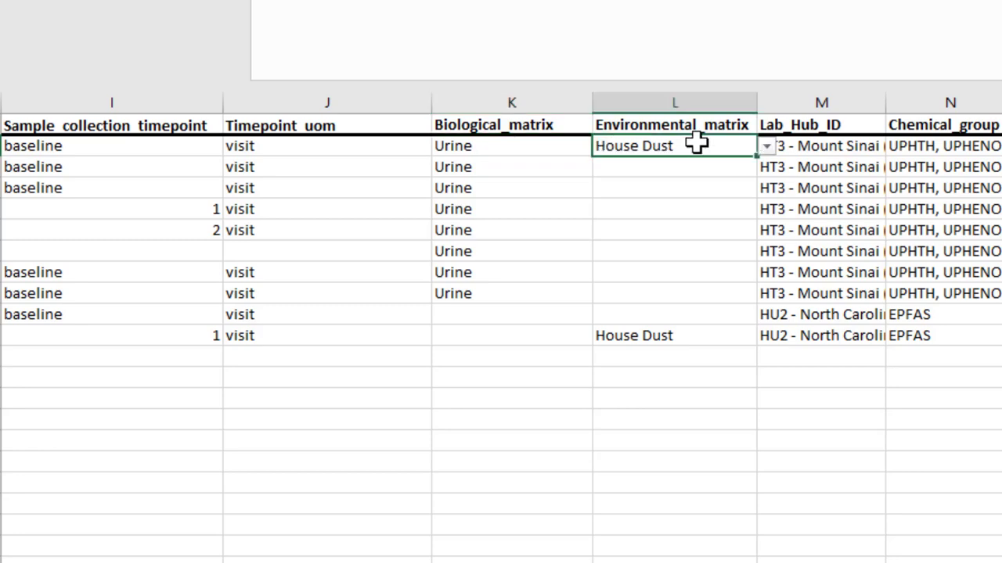
{"action": "left_click_drag", "start_coordinate": [577, 143], "coordinate": [665, 149]}
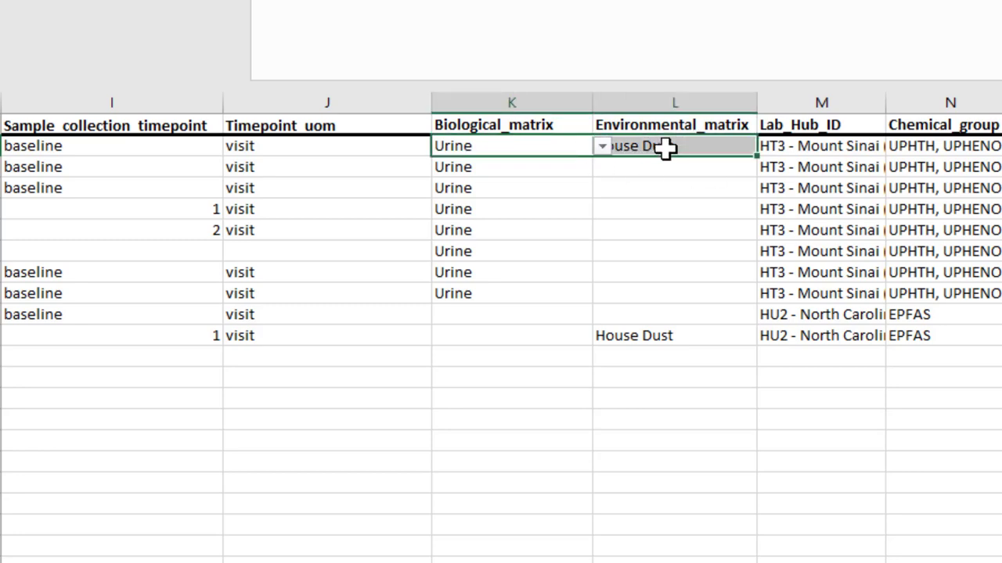
{"action": "left_click", "coordinate": [587, 231]}
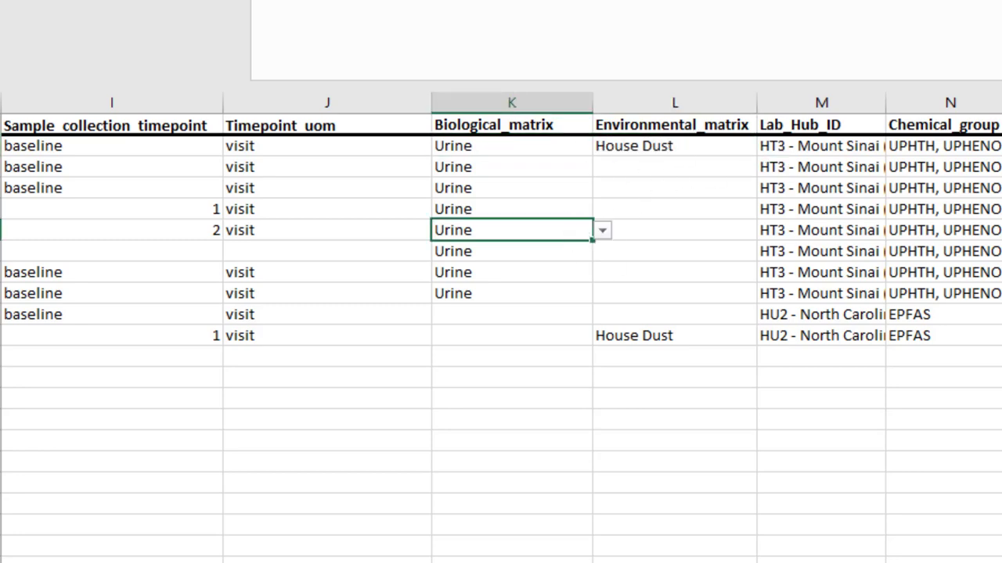
- Copy sample 3b's SID H-67KLM-U-00 over the SID of sample 3c to create a duplicate mapping
{"action": "scroll", "coordinate": [465, 219], "scroll_direction": "left", "scroll_amount": 4}
{"action": "left_click", "coordinate": [563, 208]}
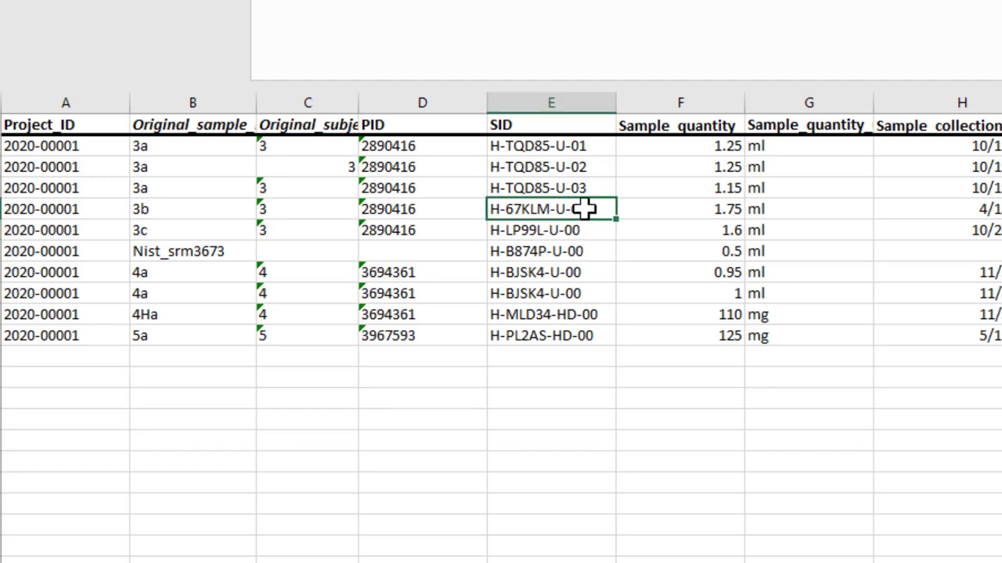
{"action": "key", "text": "ctrl+c"}
{"action": "left_click", "coordinate": [583, 231]}
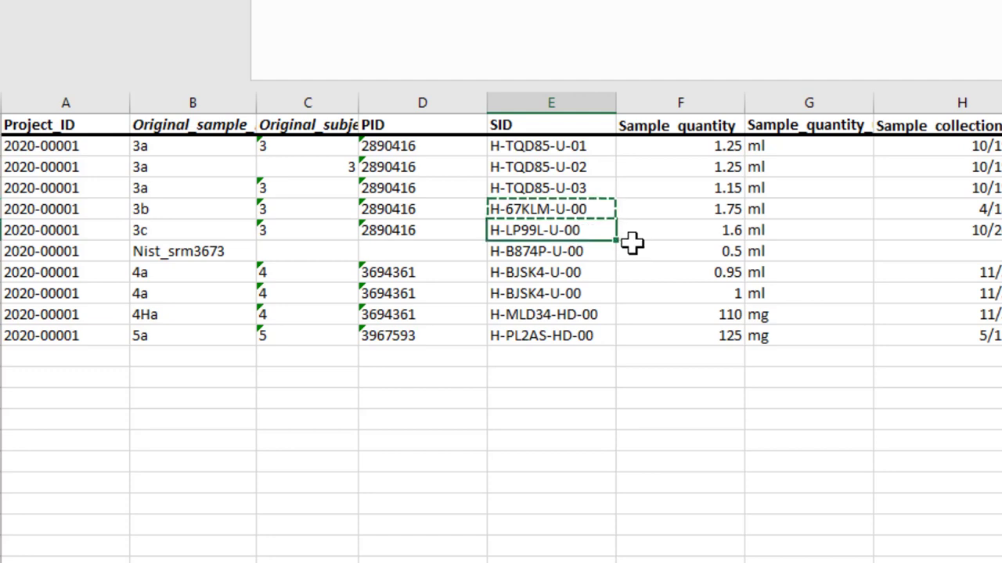
{"action": "key", "text": "ctrl+v"}
{"action": "left_click_drag", "start_coordinate": [577, 212], "coordinate": [584, 224]}
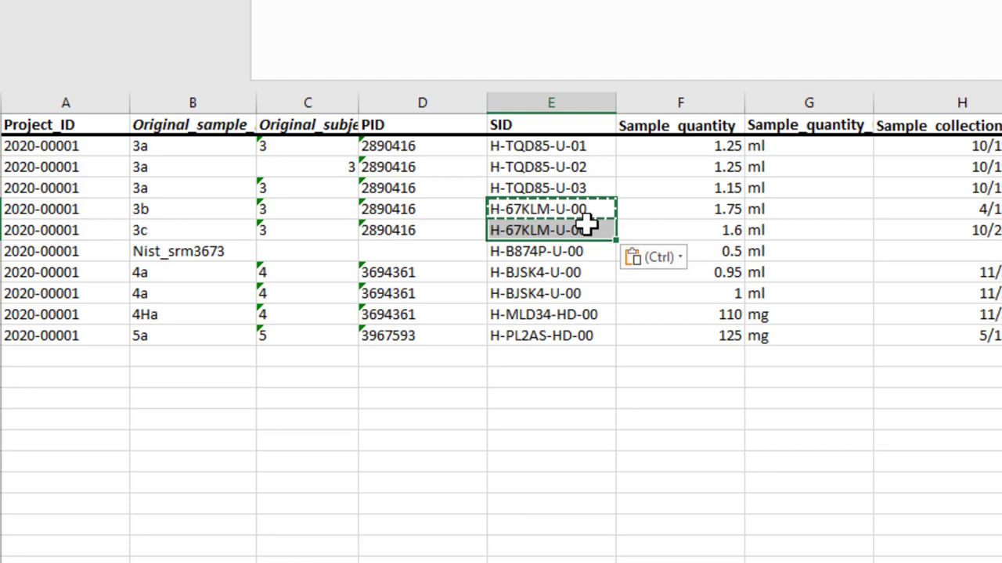
{"action": "left_click_drag", "start_coordinate": [164, 211], "coordinate": [167, 226]}
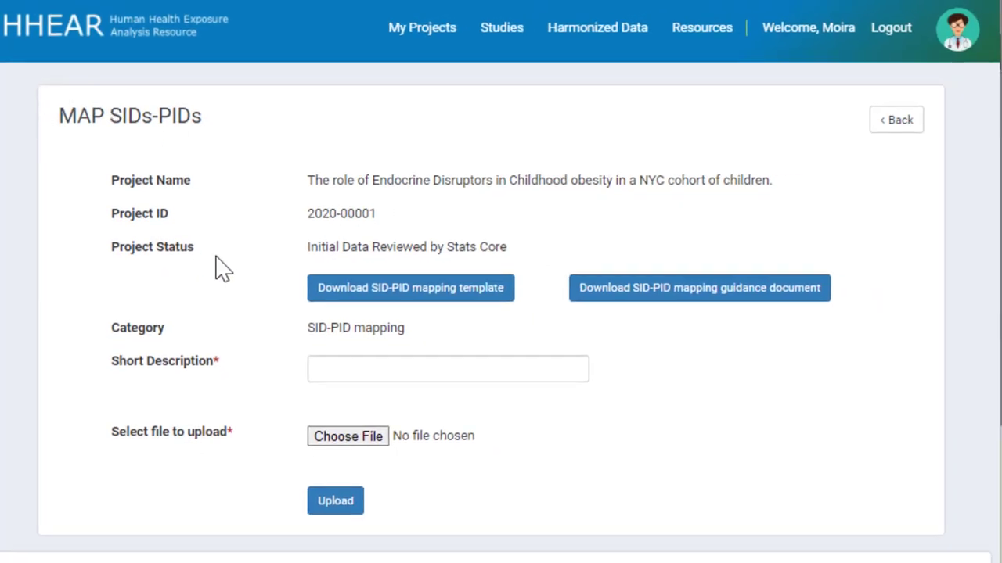
- On the HHEAR portal's MAP SIDs-PIDs page, enter Incorrect map example as the short description and upload the mapping file
{"action": "left_click", "coordinate": [385, 364]}
{"action": "left_click_drag", "start_coordinate": [61, 115], "coordinate": [208, 109]}
{"action": "left_click", "coordinate": [462, 371]}
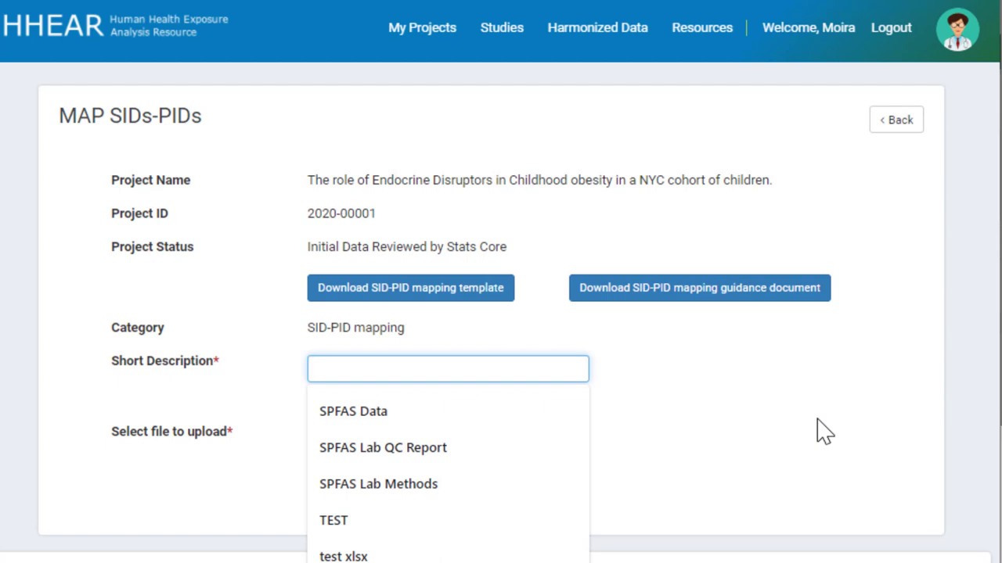
{"action": "type", "text": "S"}
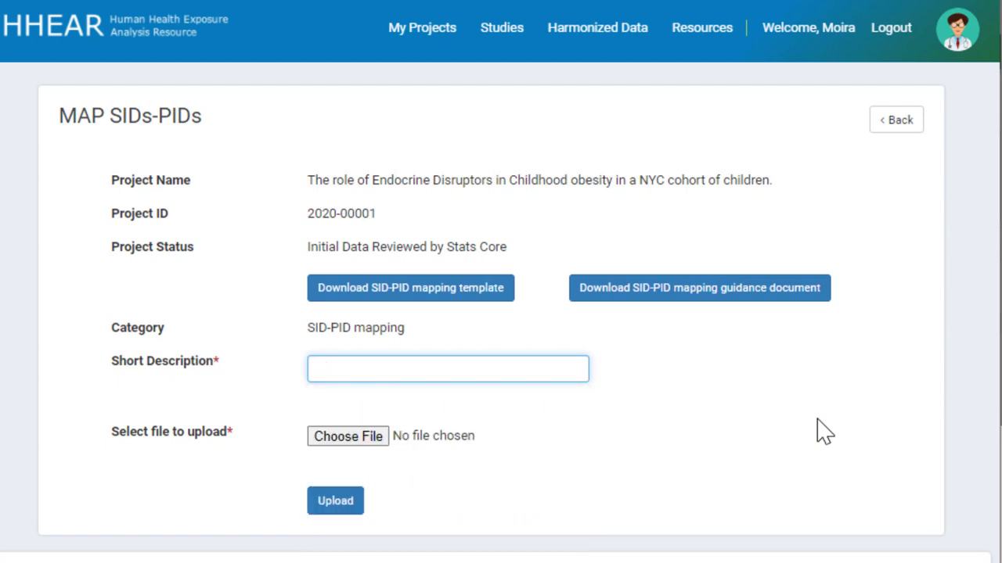
{"action": "type", "text": "noc"}
{"action": "key", "text": "BackSpace"}
{"action": "type", "text": "corred map example"}
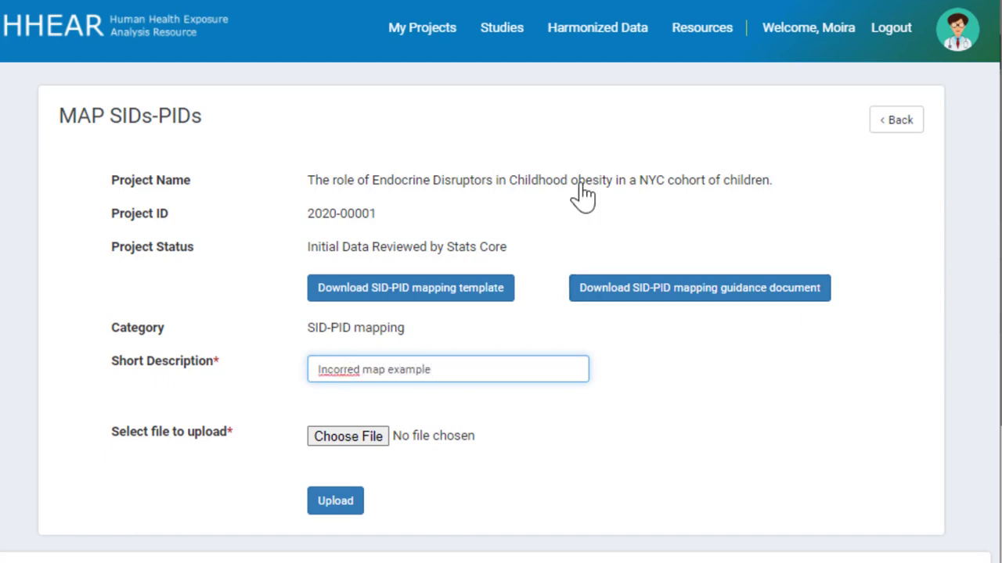
{"action": "left_click", "coordinate": [360, 370]}
{"action": "key", "text": "BackSpace"}
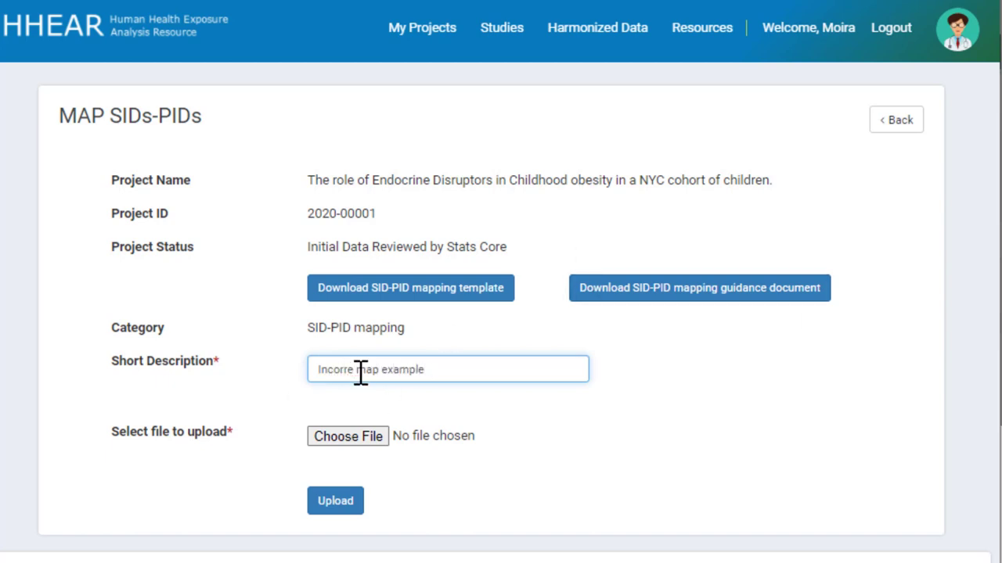
{"action": "type", "text": "t"}
{"action": "left_click", "coordinate": [335, 509]}
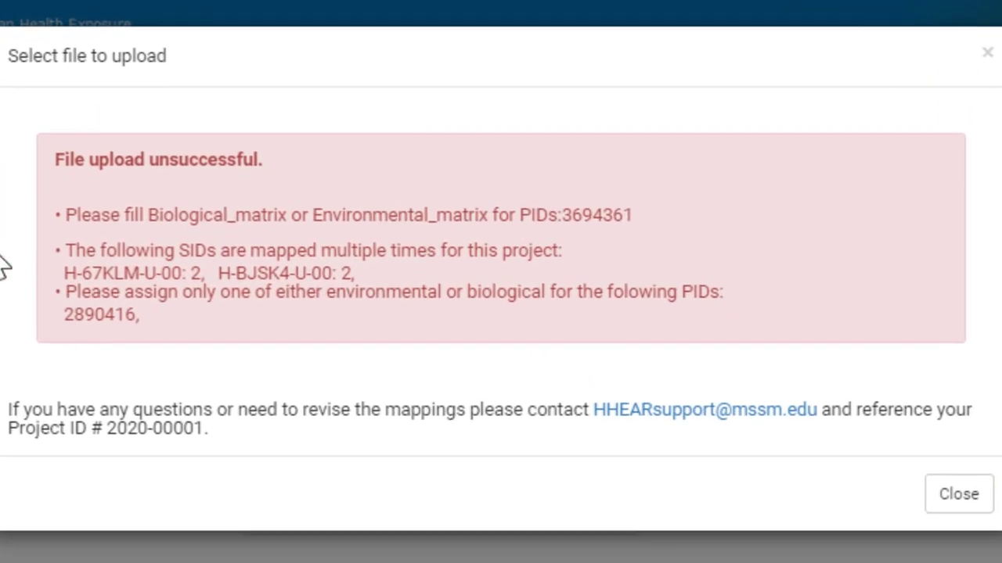
- Review the upload errors about missing matrices, repeatedly mapped SIDs and double matrix assignments, and close the message
{"action": "left_click_drag", "start_coordinate": [63, 214], "coordinate": [645, 216]}
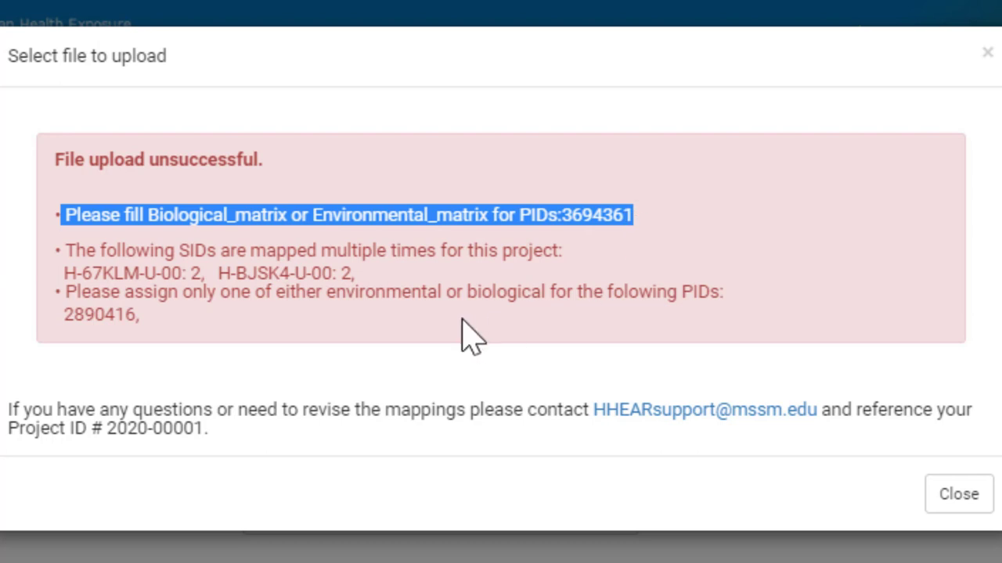
{"action": "left_click", "coordinate": [338, 324]}
{"action": "left_click_drag", "start_coordinate": [66, 252], "coordinate": [59, 285]}
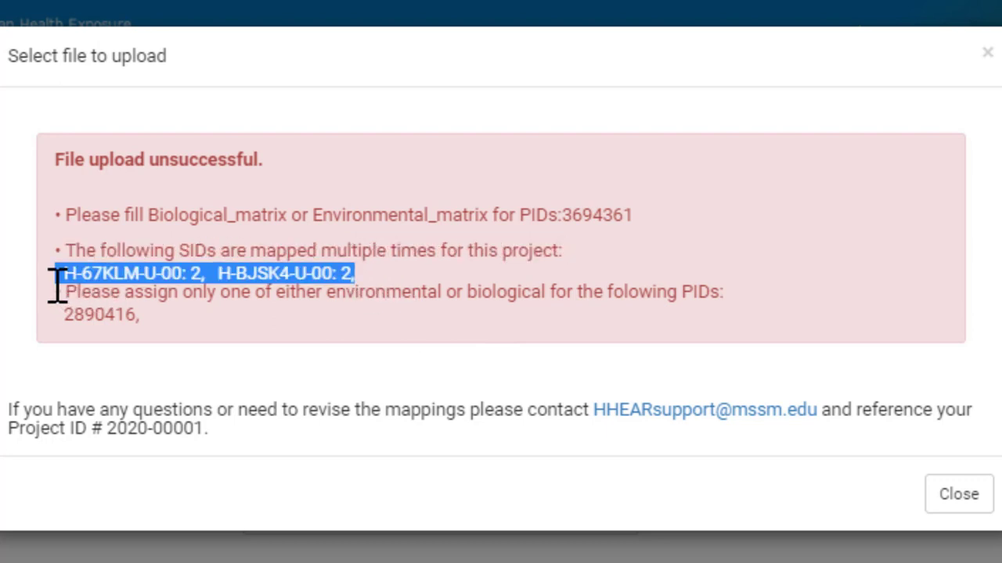
{"action": "left_click", "coordinate": [155, 324]}
{"action": "left_click_drag", "start_coordinate": [153, 313], "coordinate": [67, 302]}
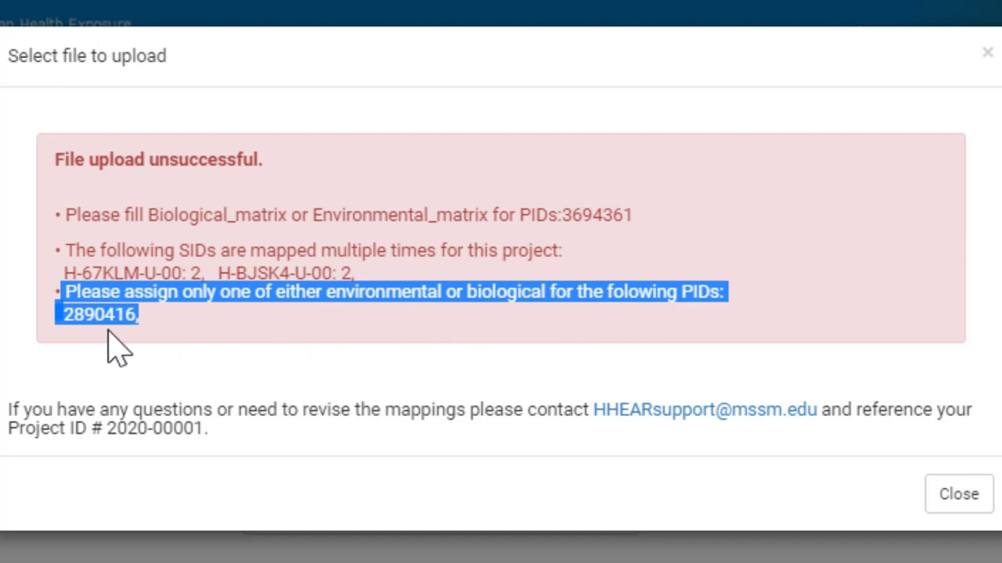
{"action": "left_click", "coordinate": [164, 323]}
{"action": "left_click_drag", "start_coordinate": [163, 324], "coordinate": [63, 299]}
{"action": "left_click", "coordinate": [63, 301]}
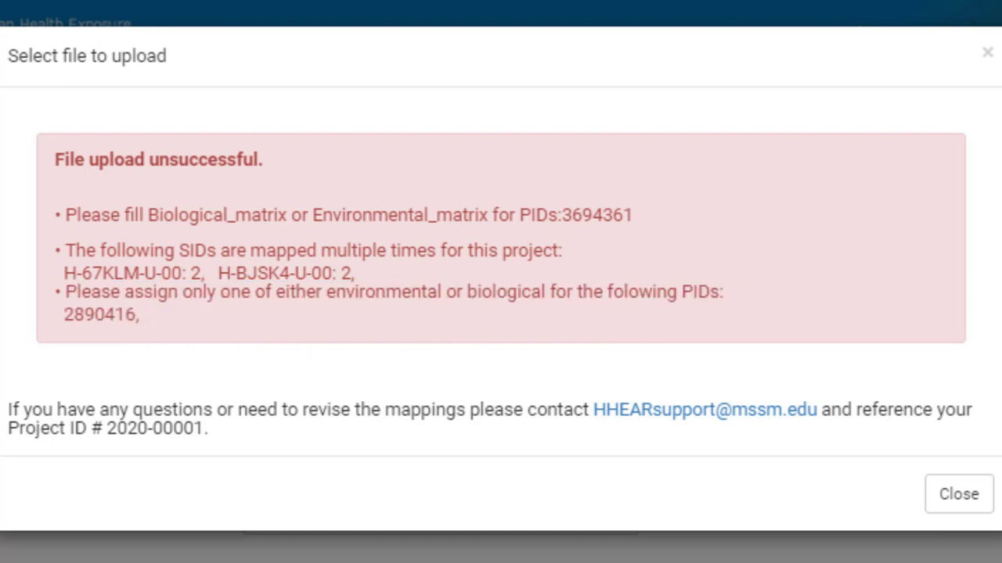
{"action": "left_click", "coordinate": [968, 501]}
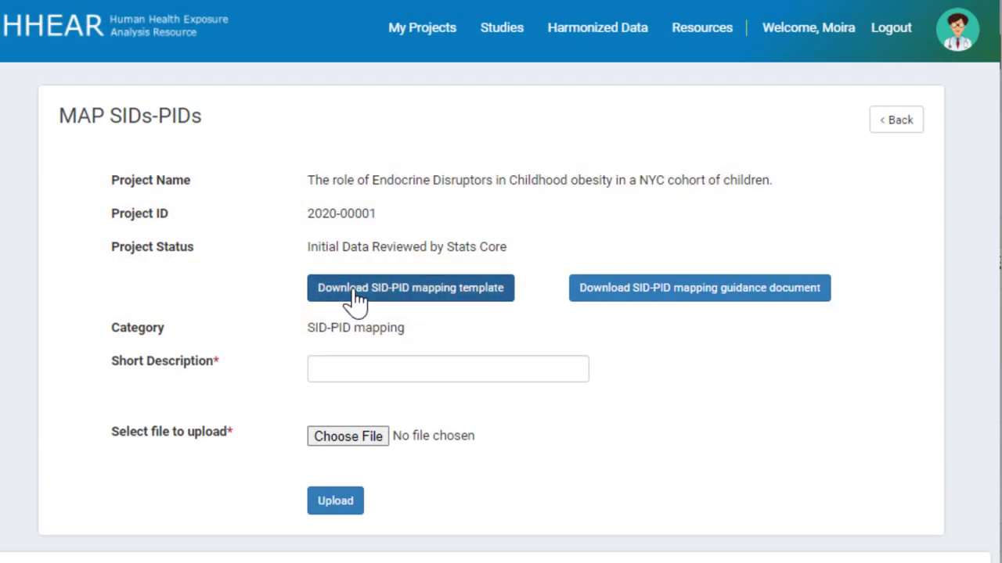
- Upload the mapping file 2020-00001_SID-PID_mapping_template-_correct with the short description Corrected, and close the validation message
{"action": "left_click", "coordinate": [433, 369]}
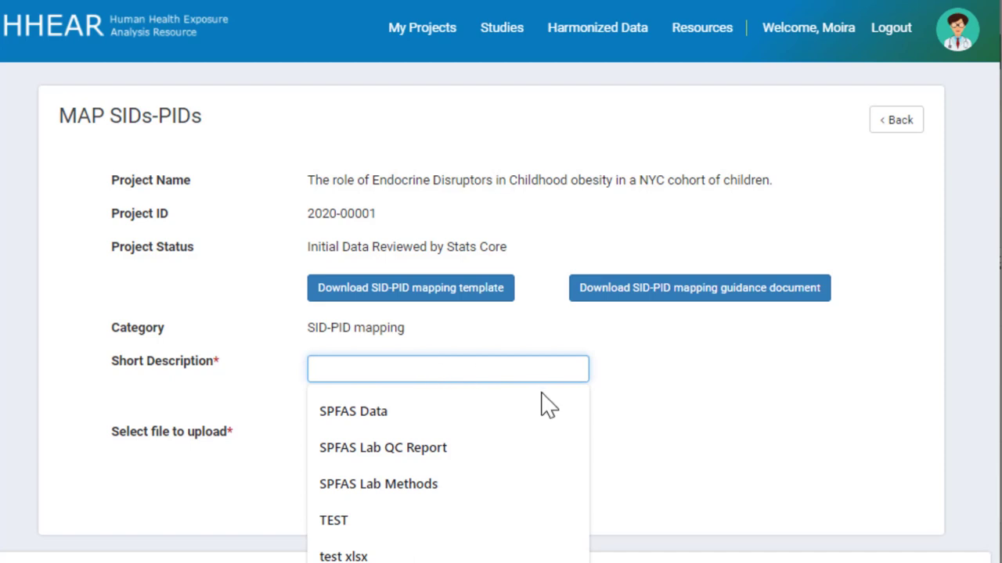
{"action": "type", "text": "Corrected"}
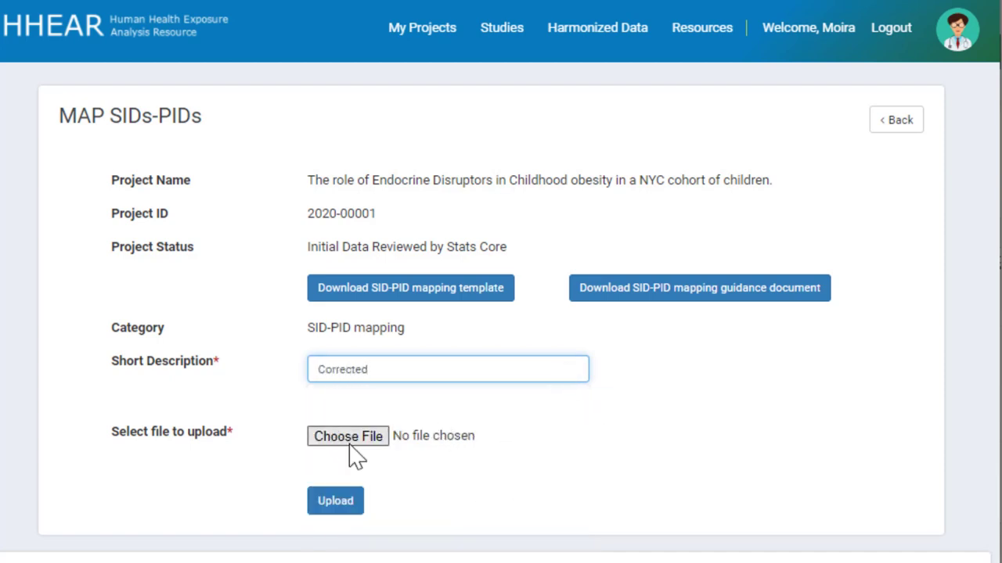
{"action": "left_click", "coordinate": [350, 442]}
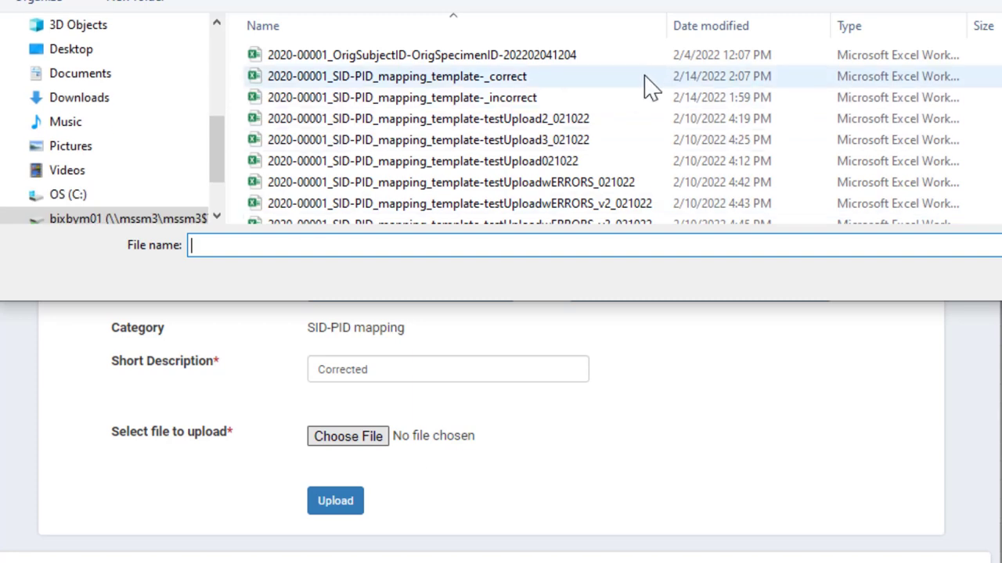
{"action": "double_click", "coordinate": [649, 78]}
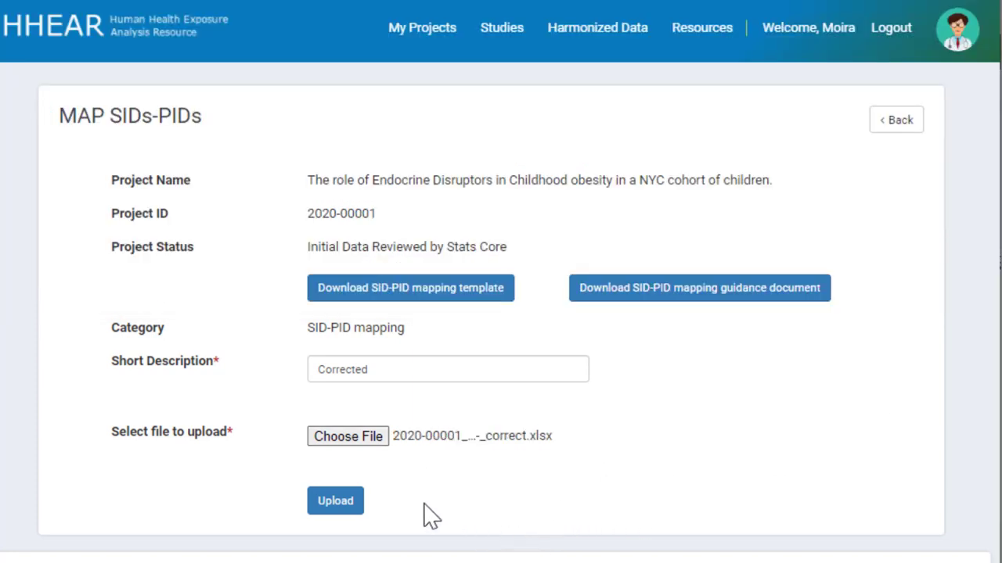
{"action": "left_click", "coordinate": [348, 505]}
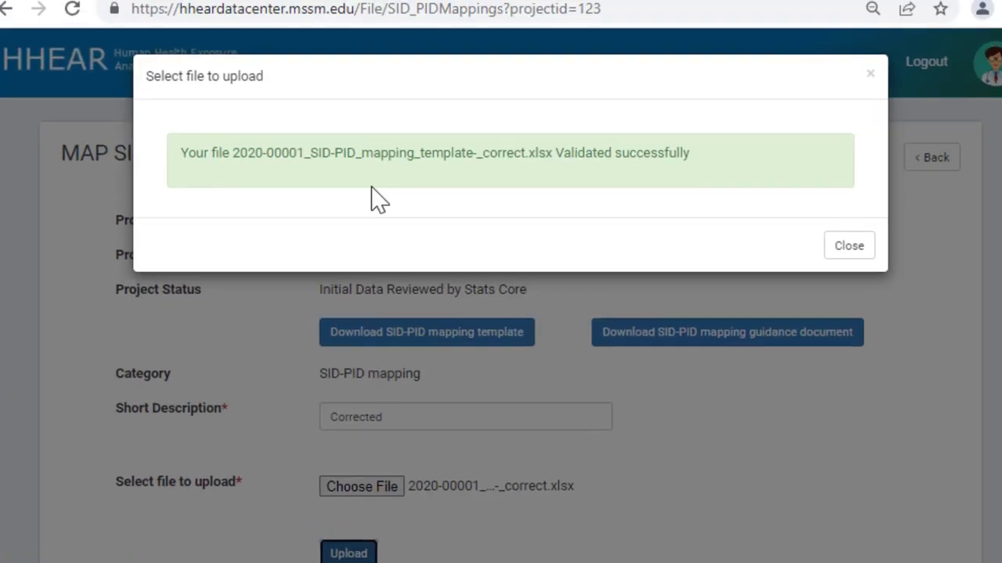
{"action": "left_click", "coordinate": [862, 263]}
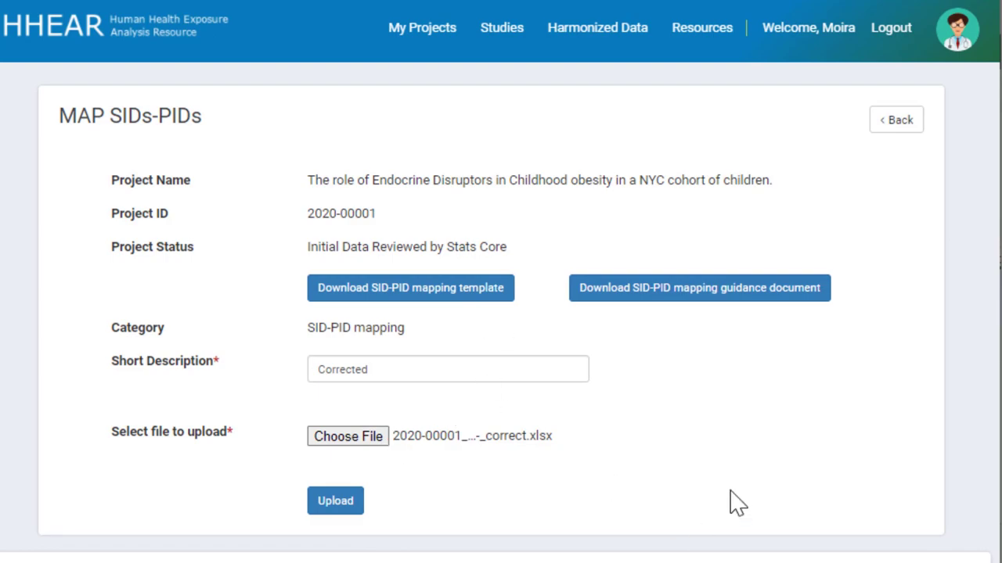
- Return to the project page and check the uploaded file's name and description under SID-PID mapping files
{"action": "left_click", "coordinate": [897, 122]}
{"action": "scroll", "coordinate": [765, 331], "scroll_direction": "down", "scroll_amount": 5}
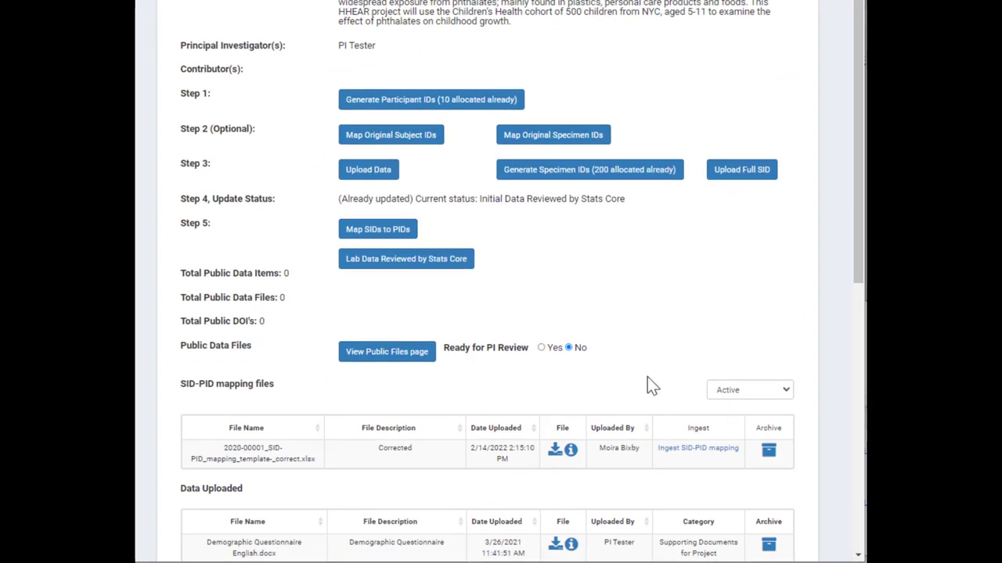
{"action": "scroll", "coordinate": [592, 376], "scroll_direction": "down", "scroll_amount": 2}
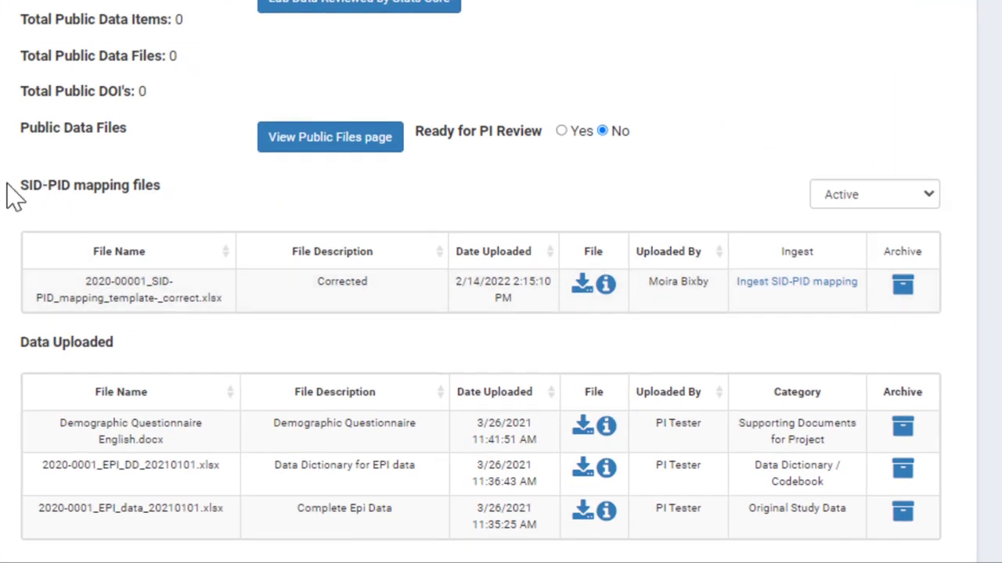
{"action": "left_click_drag", "start_coordinate": [11, 190], "coordinate": [182, 207]}
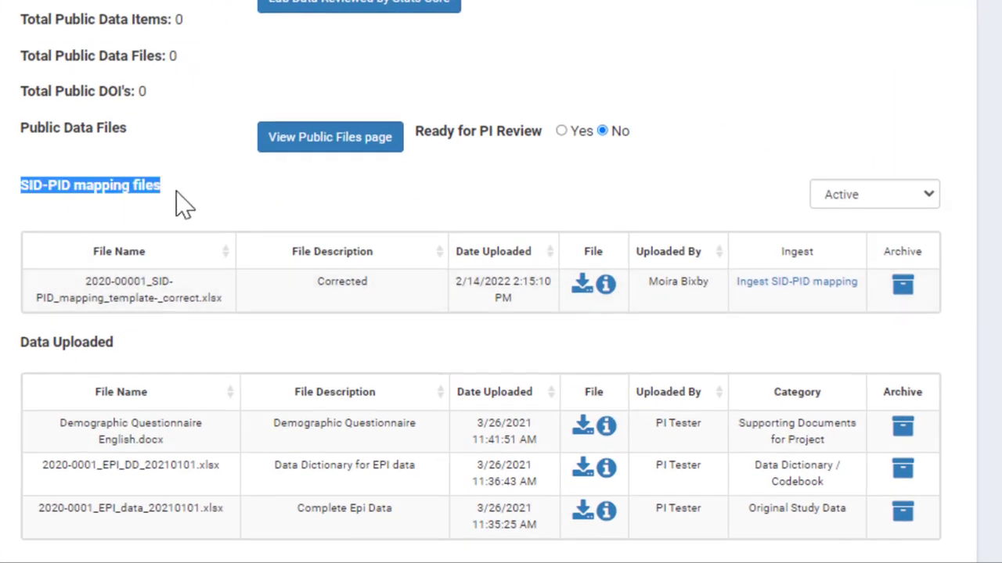
{"action": "left_click_drag", "start_coordinate": [85, 281], "coordinate": [415, 302]}
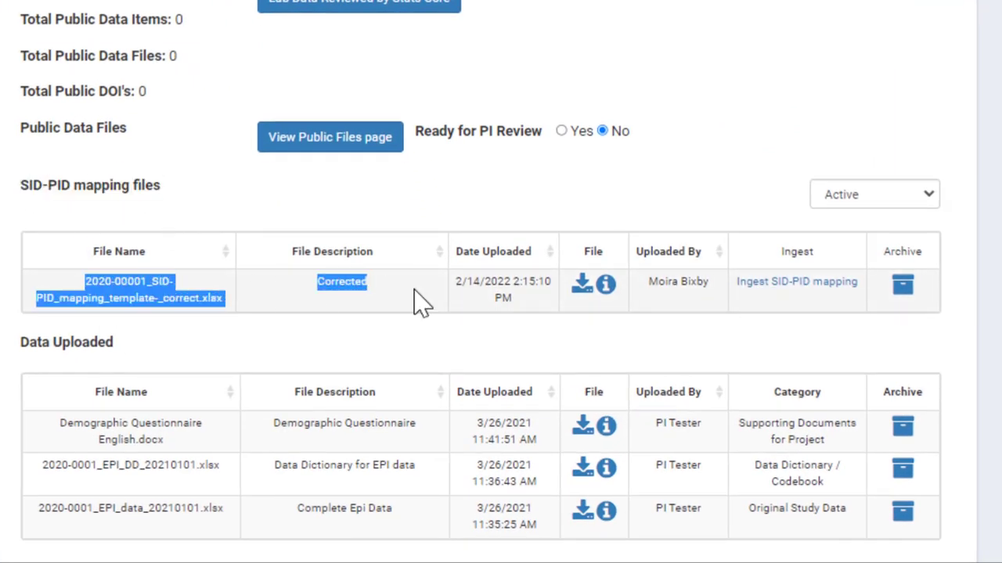
{"action": "left_click", "coordinate": [494, 194]}
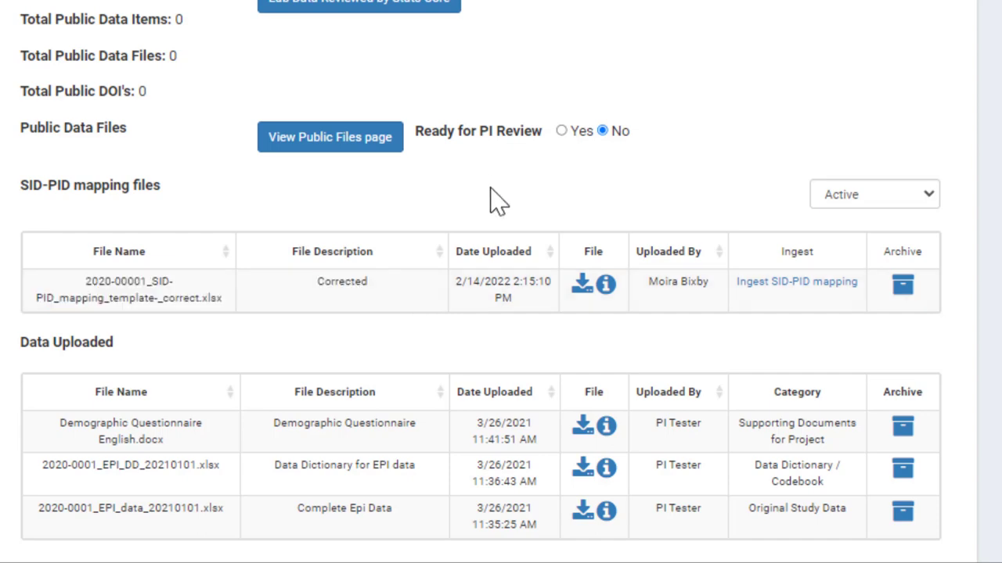